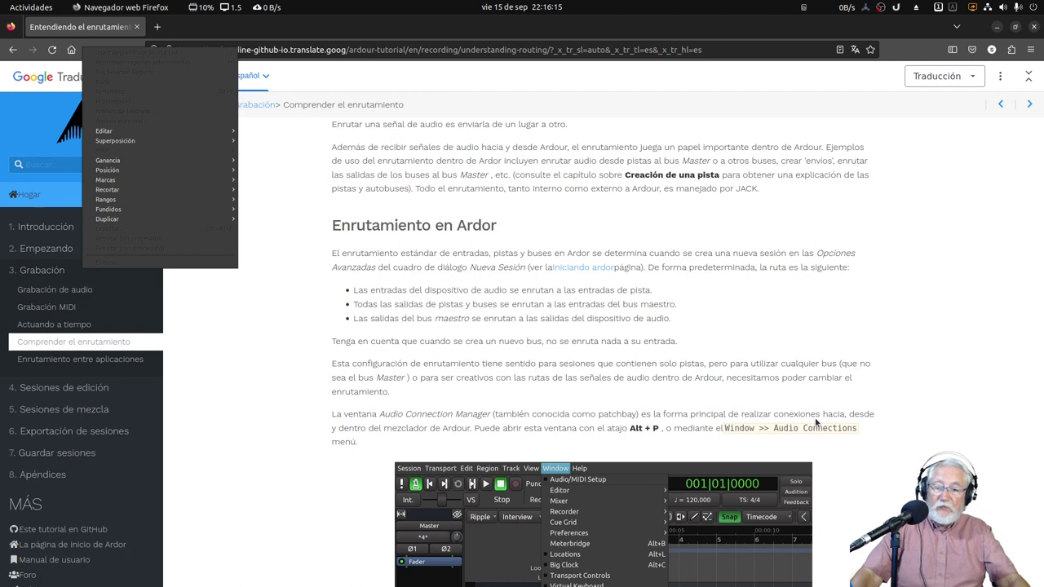
# Switch to Ardour and open the input connections of Bus 1, below the Strange Blips 1.1 track
pyautogui.moveTo(644, 584)
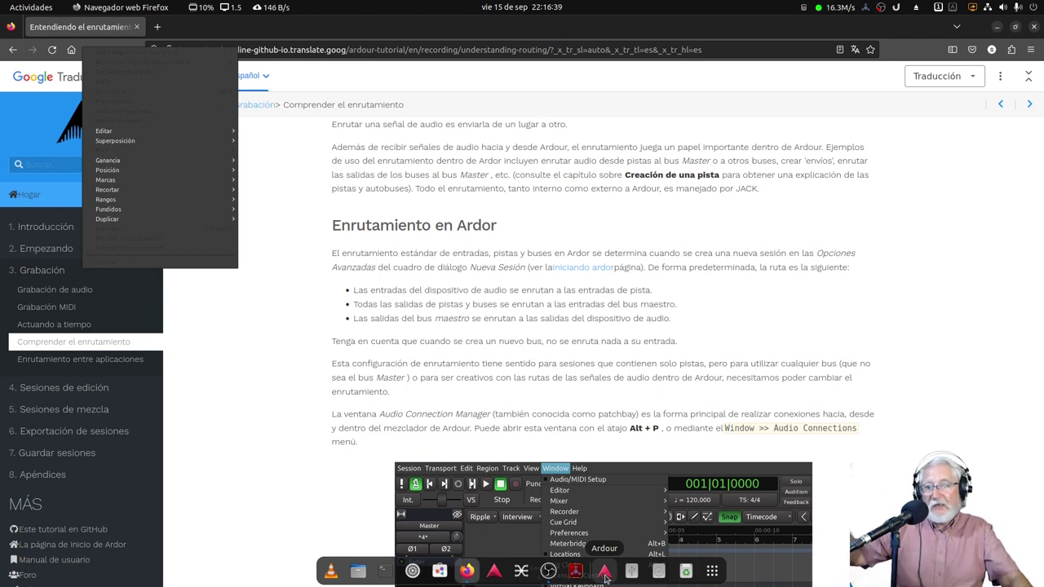
pyautogui.click(605, 575)
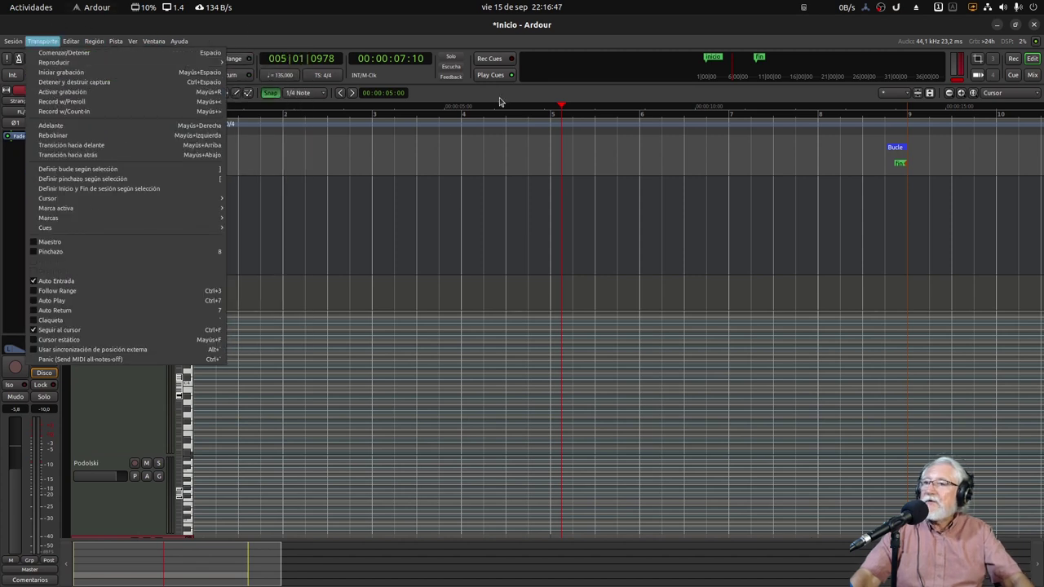
pyautogui.click(522, 46)
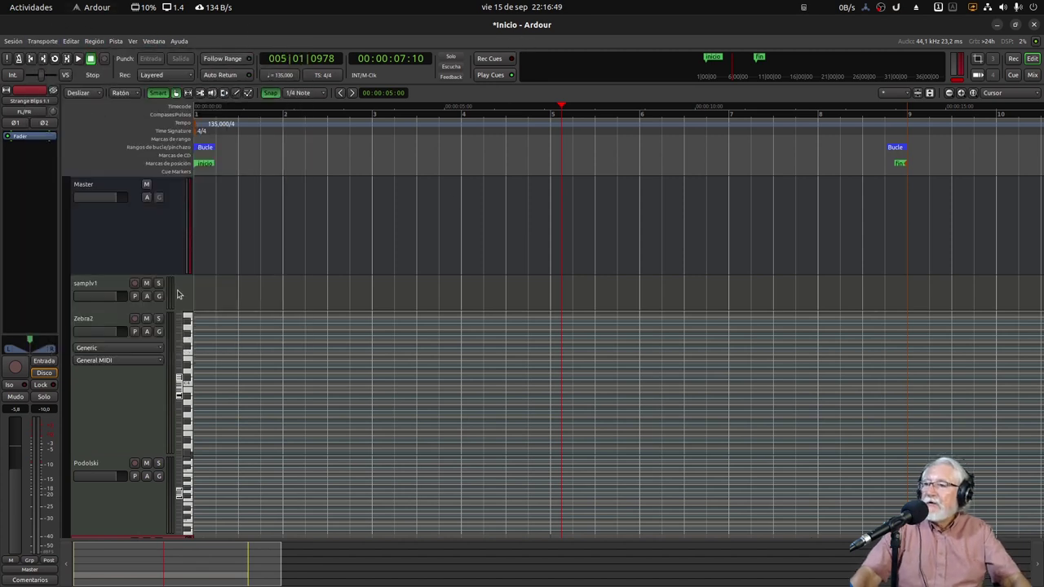
pyautogui.scroll(-10, 166, 375)
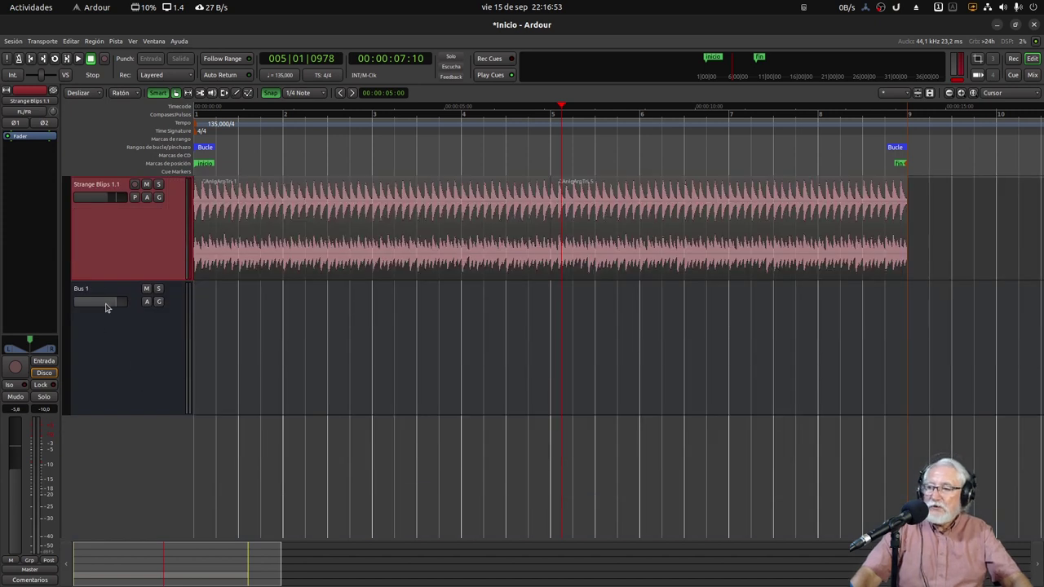
pyautogui.rightClick(137, 352)
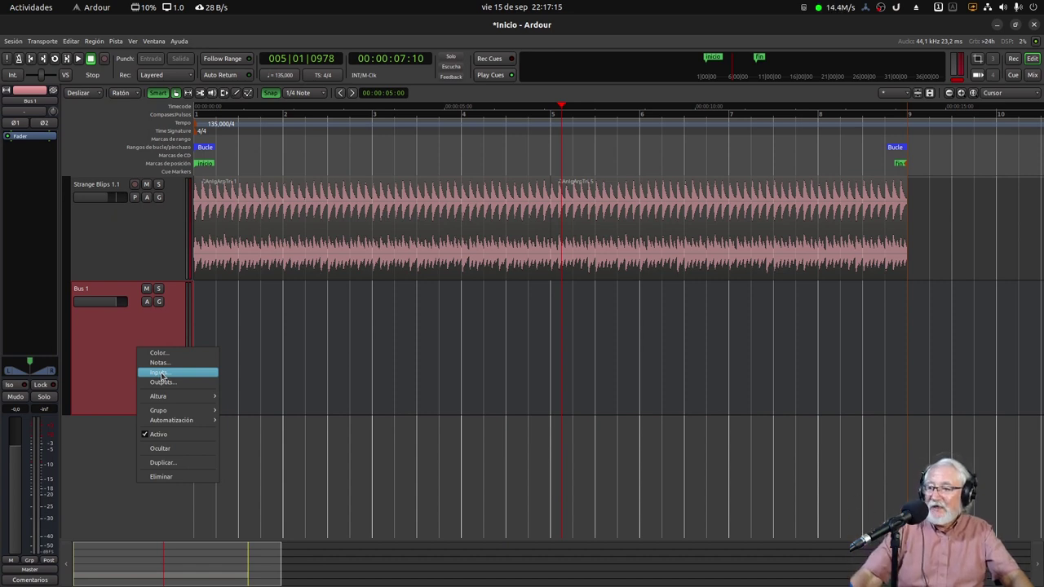
pyautogui.click(160, 374)
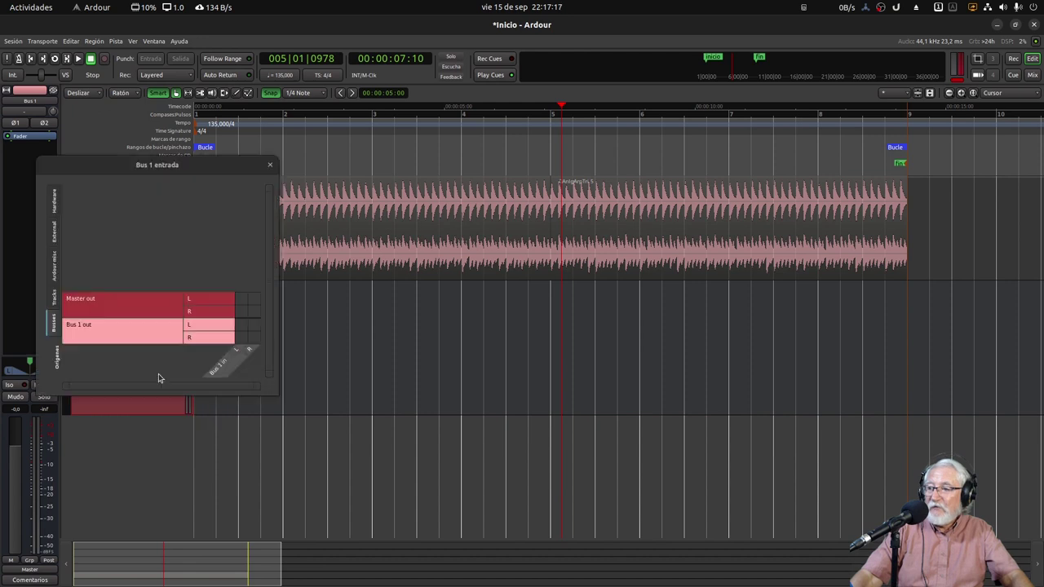
# Review the Tracks, Ardour misc, External and Hardware sources available for Bus 1's input, and close its connections window
pyautogui.click(56, 302)
pyautogui.click(54, 274)
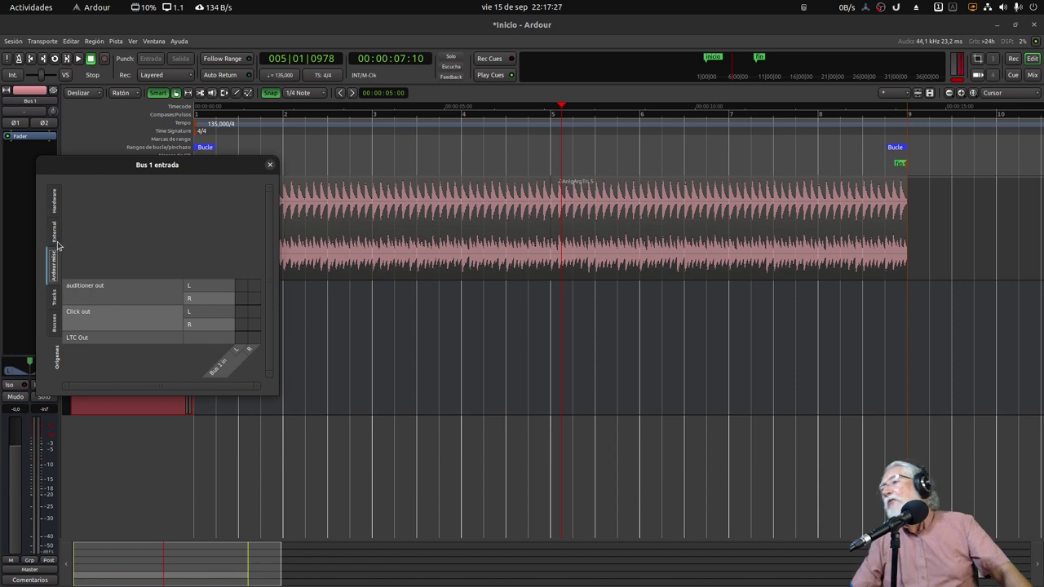
pyautogui.click(56, 238)
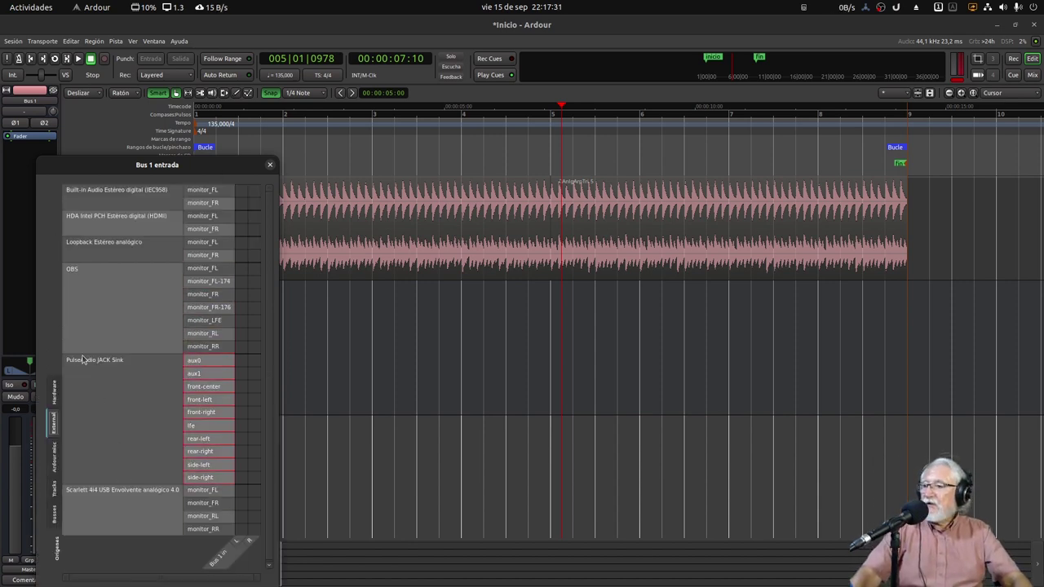
pyautogui.click(54, 398)
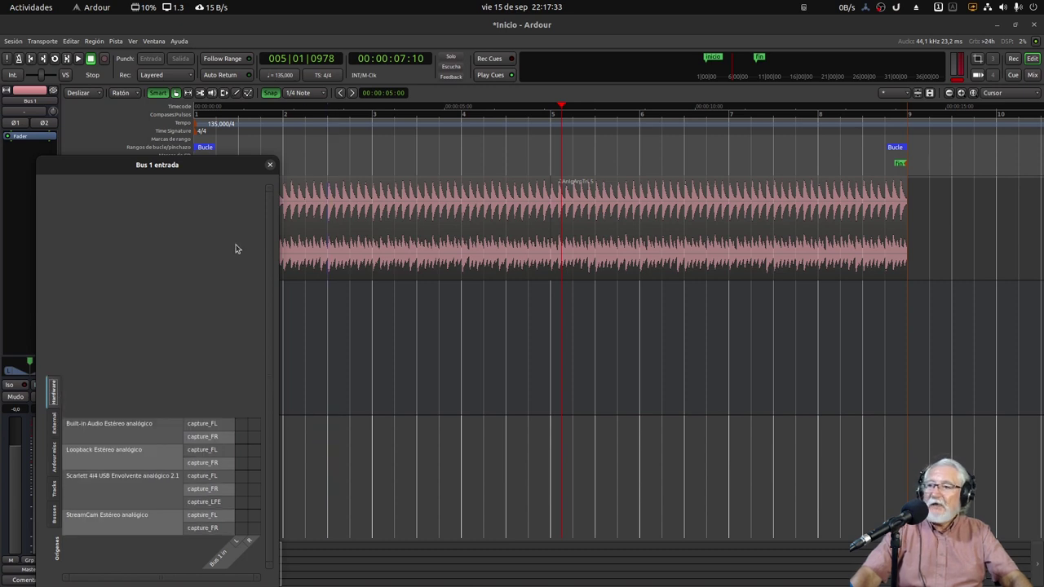
pyautogui.click(270, 164)
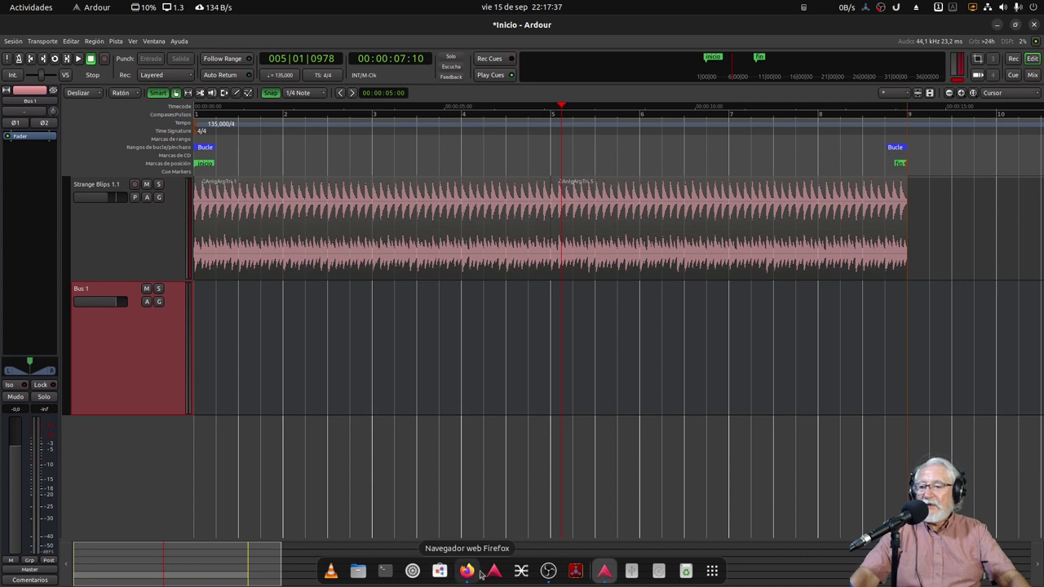
# Switch to Firefox and highlight the tutorial's note on new bus inputs and its instructions for opening Audio Connections
pyautogui.click(468, 571)
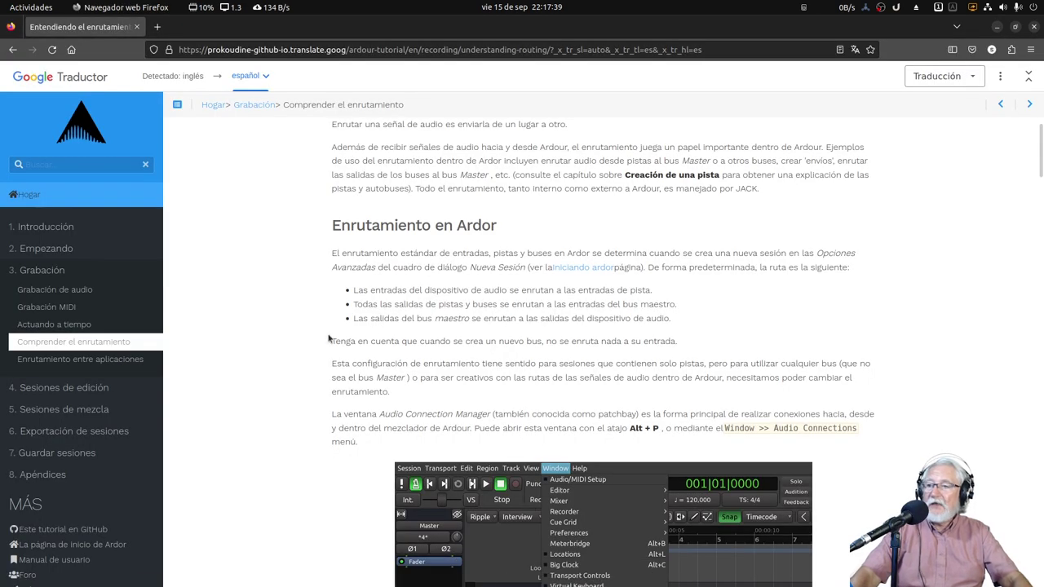
pyautogui.moveTo(333, 344); pyautogui.dragTo(773, 359)
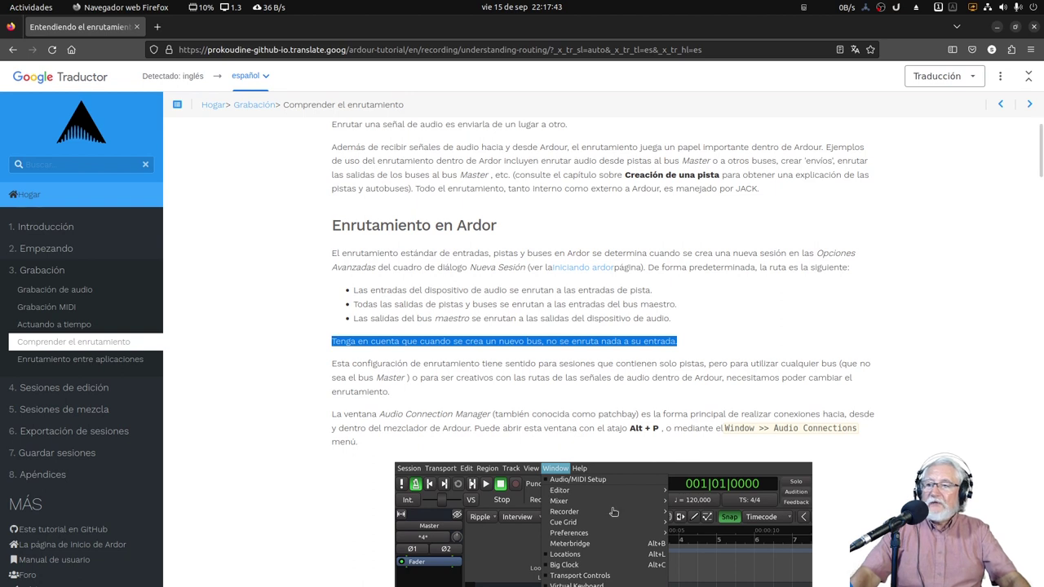
pyautogui.scroll(-1, 355, 499)
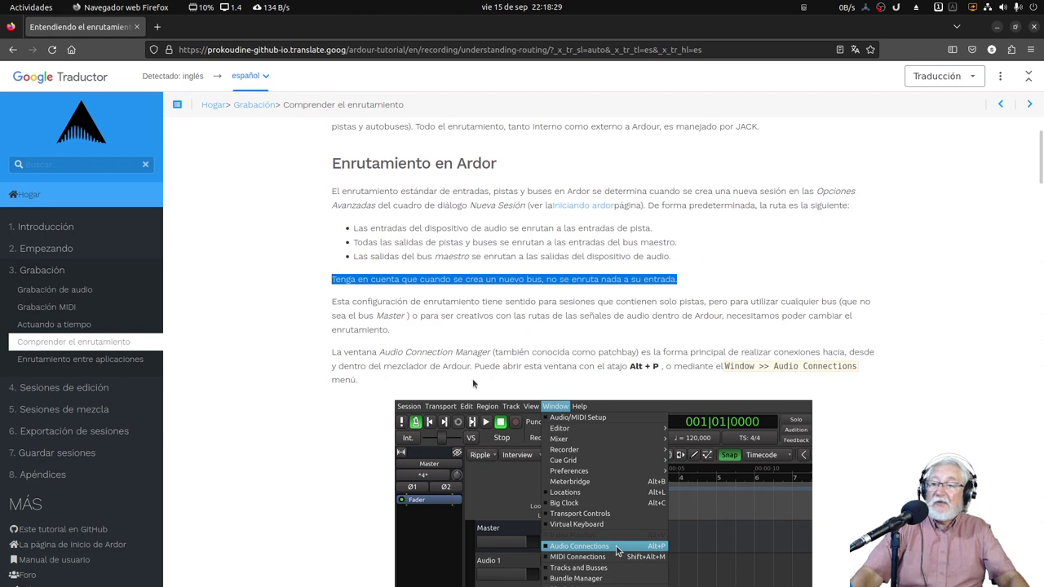
pyautogui.moveTo(491, 367); pyautogui.dragTo(855, 368)
pyautogui.scroll(-2, 906, 403)
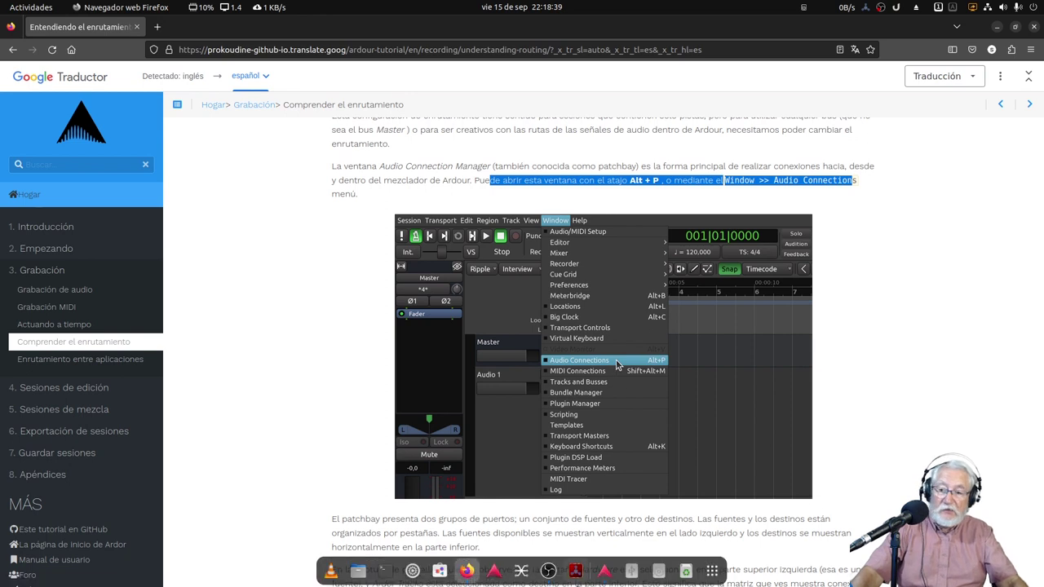
# Switch to Ardour, view the audio connections manager in the middle of the screen, and close it
pyautogui.click(603, 577)
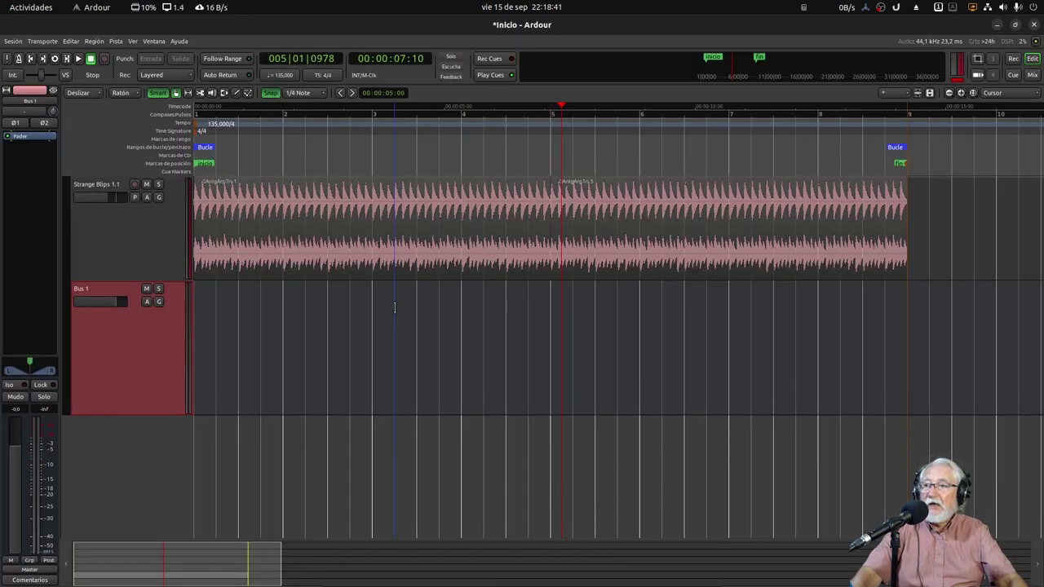
pyautogui.click(154, 42)
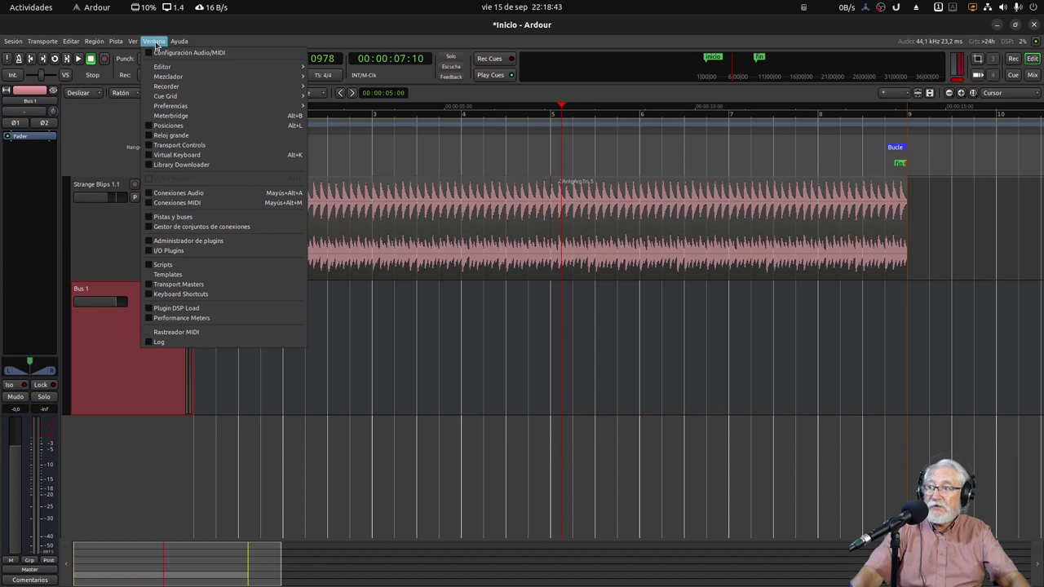
pyautogui.click(157, 198)
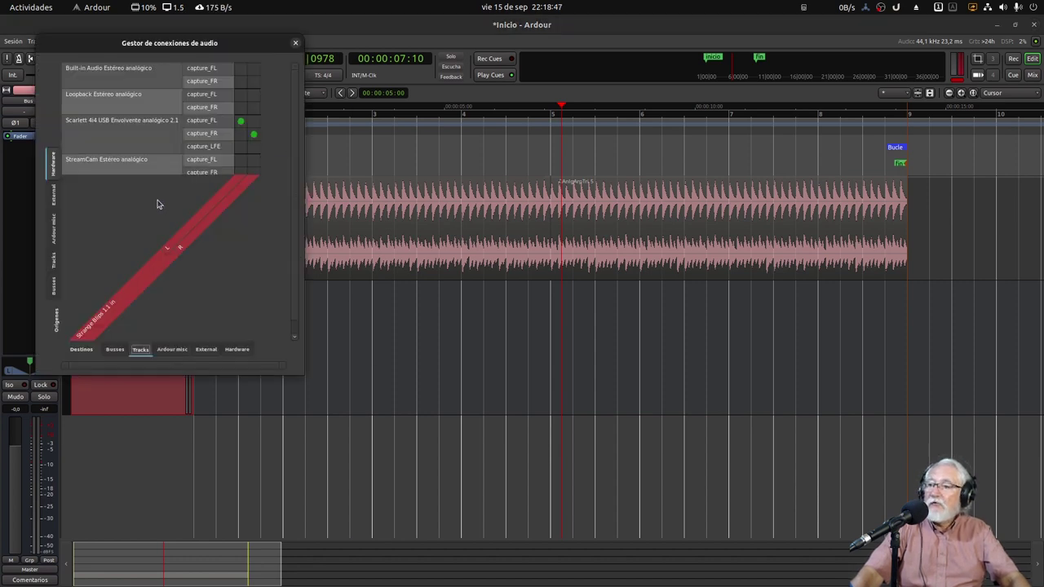
pyautogui.moveTo(263, 48); pyautogui.dragTo(700, 184)
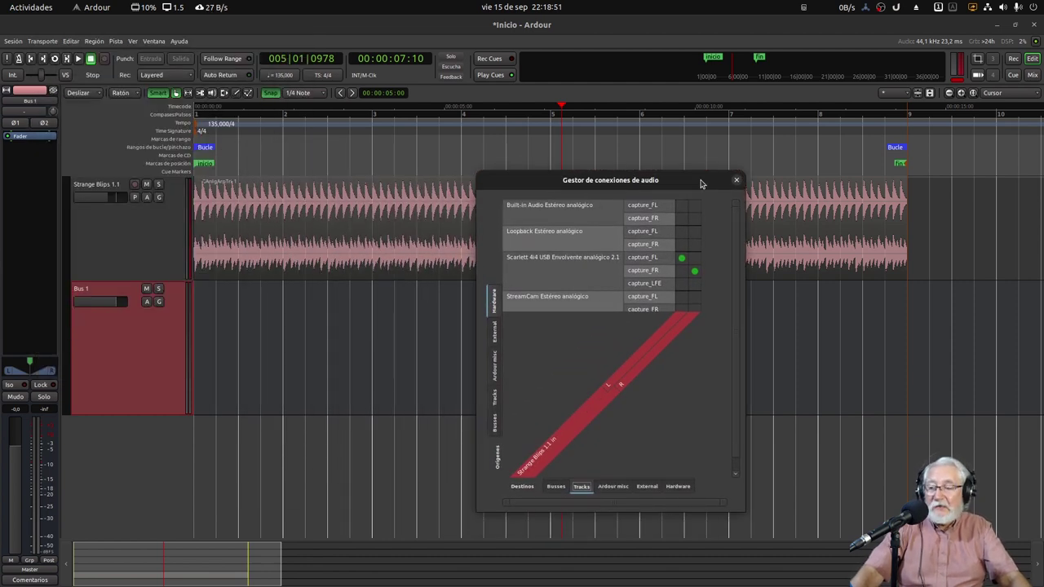
pyautogui.click(737, 180)
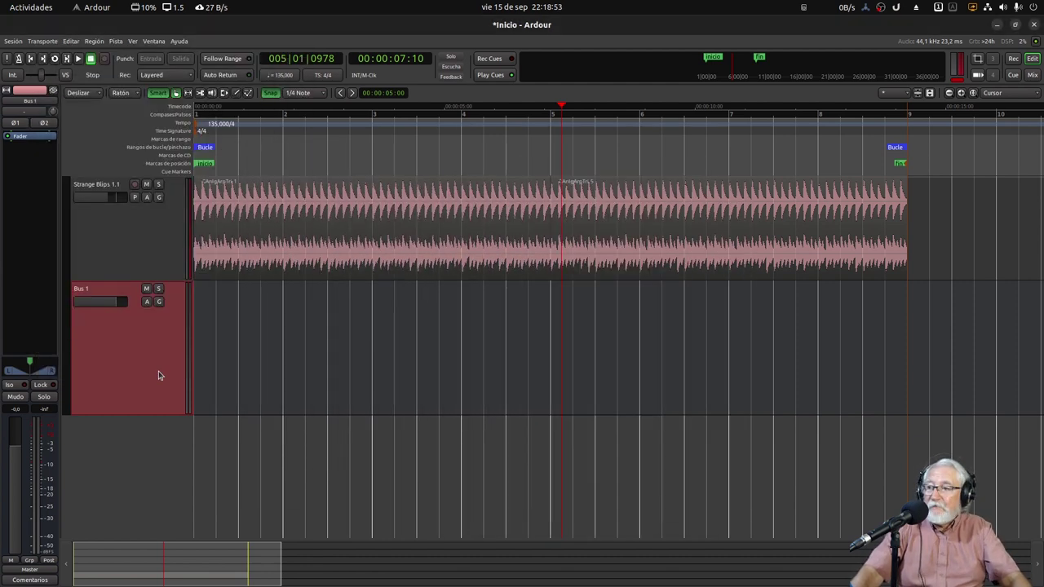
# View Bus 1's input connections and its output connections to the Master bus, closing both windows
pyautogui.rightClick(125, 358)
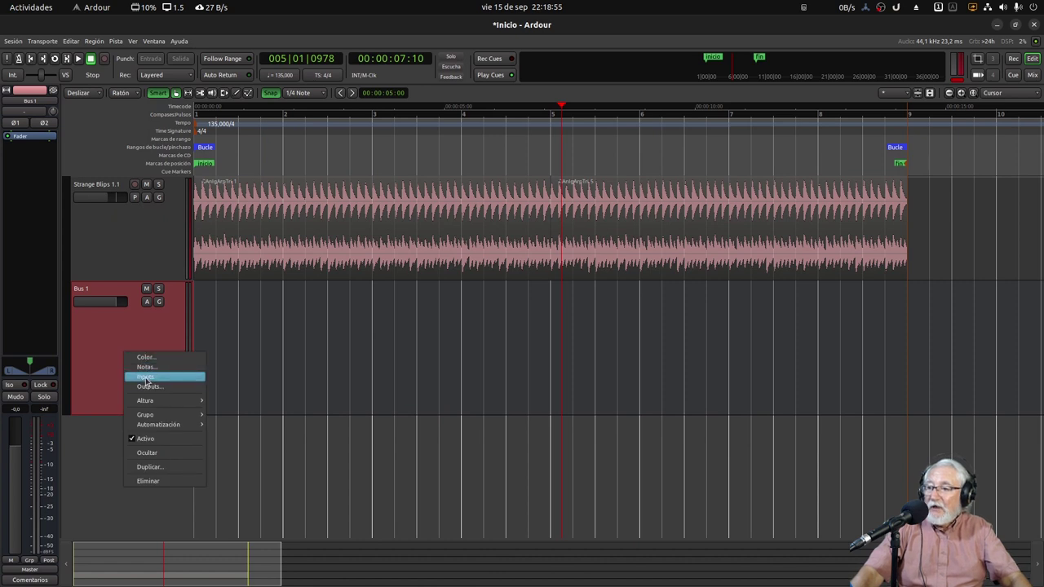
pyautogui.click(147, 379)
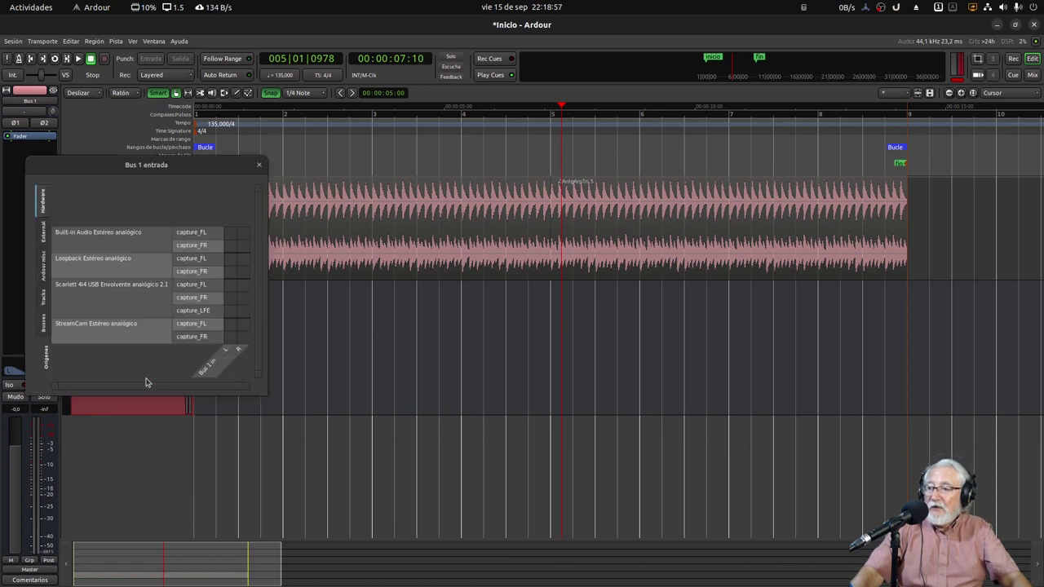
pyautogui.click(260, 165)
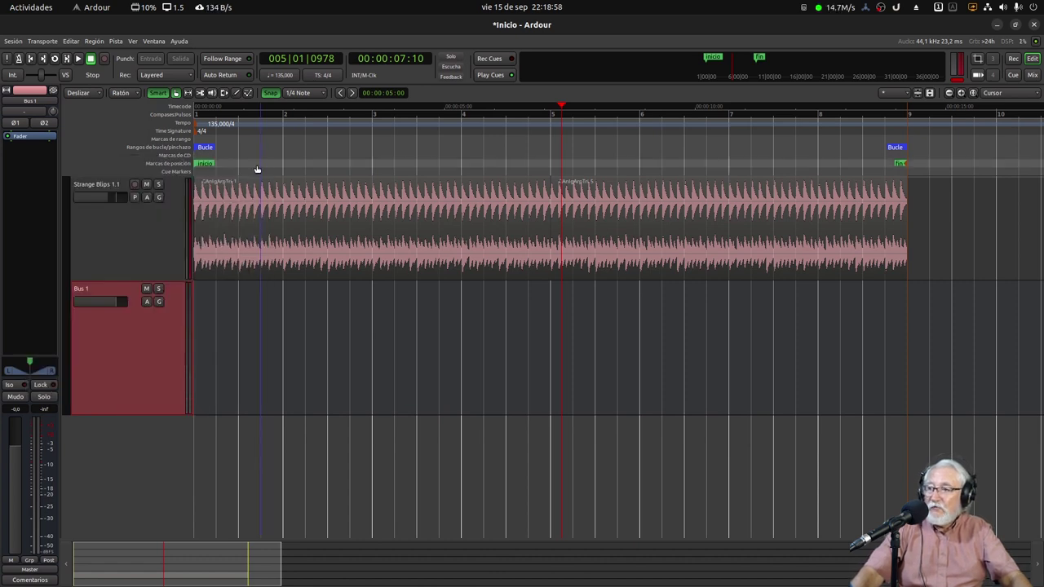
pyautogui.rightClick(136, 378)
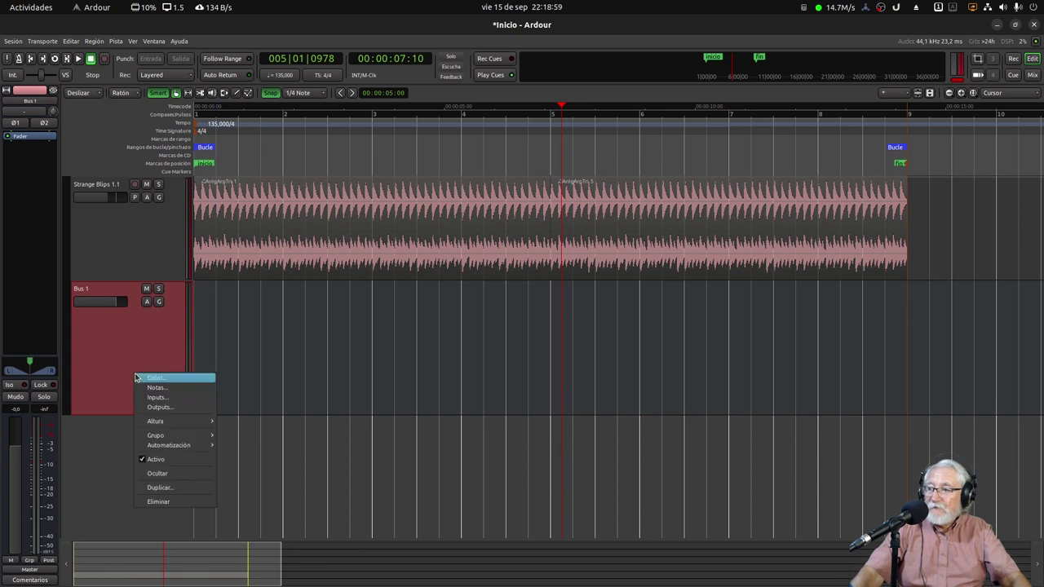
pyautogui.click(170, 407)
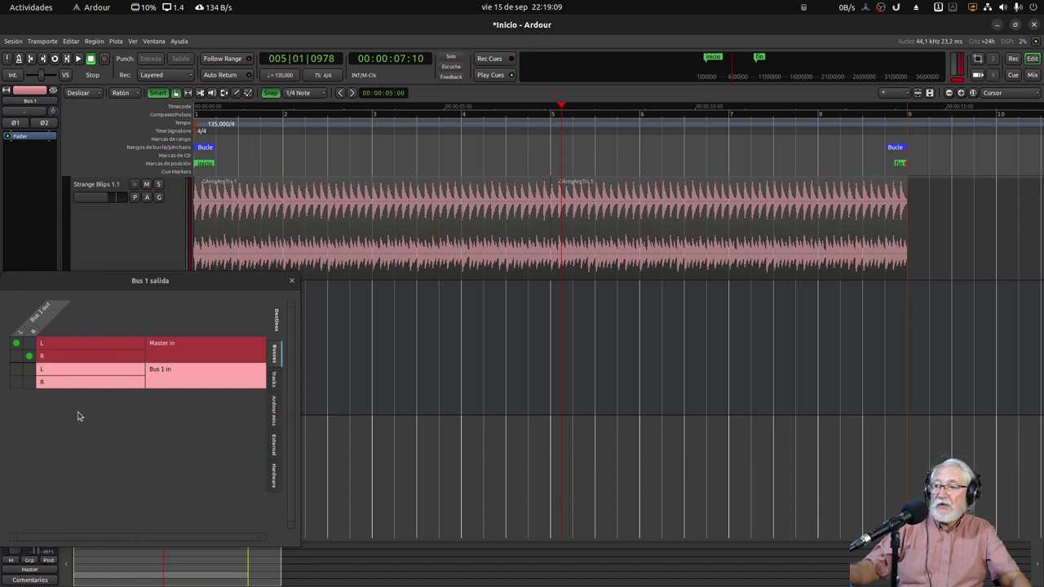
pyautogui.click(15, 344)
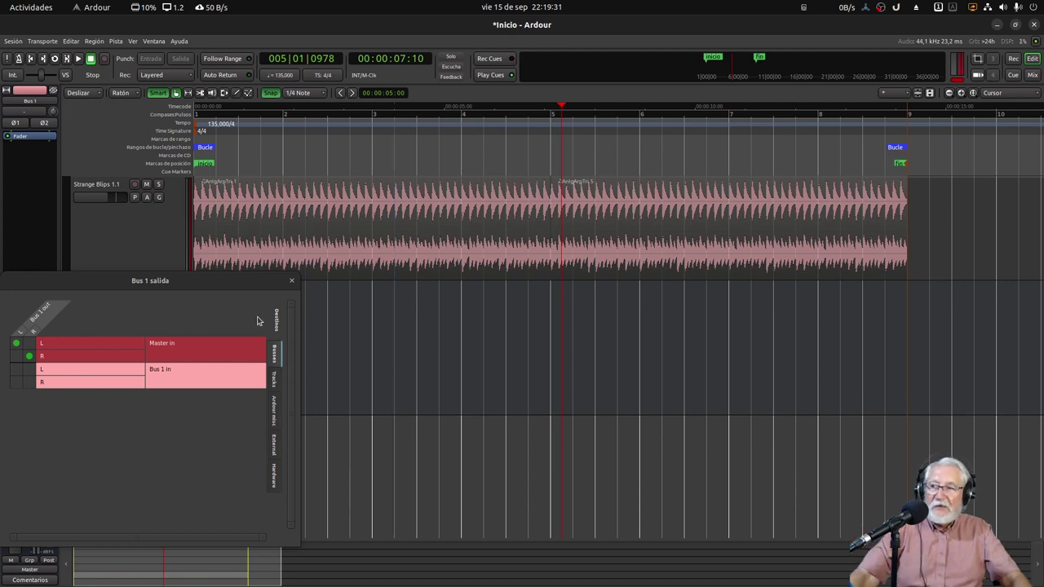
pyautogui.click(292, 281)
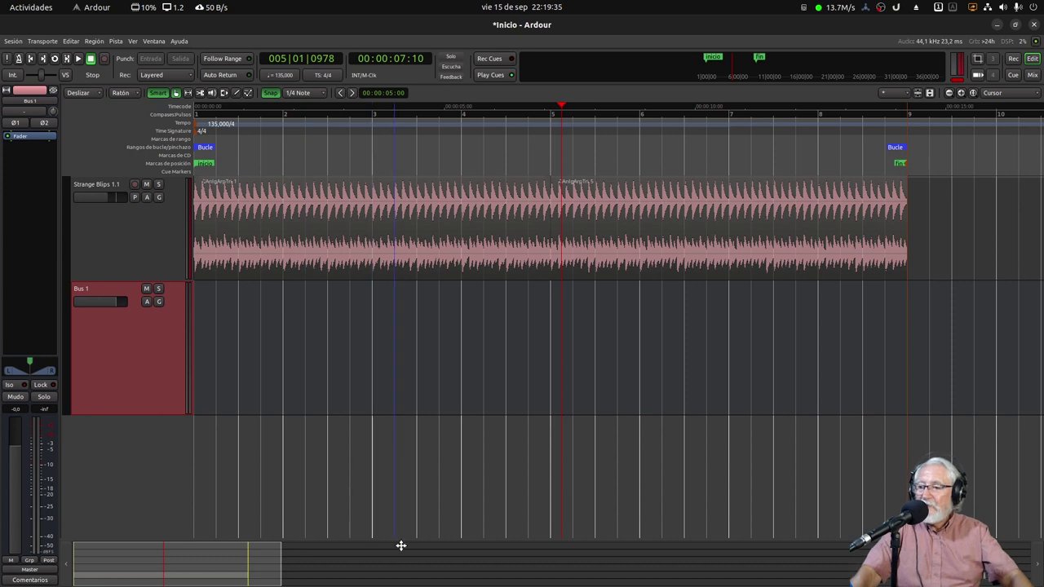
# Consult the tutorial's Audio Connections screenshot in Firefox, and examine the hardware-to-track matrix in Ardour's audio connections manager
pyautogui.moveTo(505, 581)
pyautogui.click(467, 571)
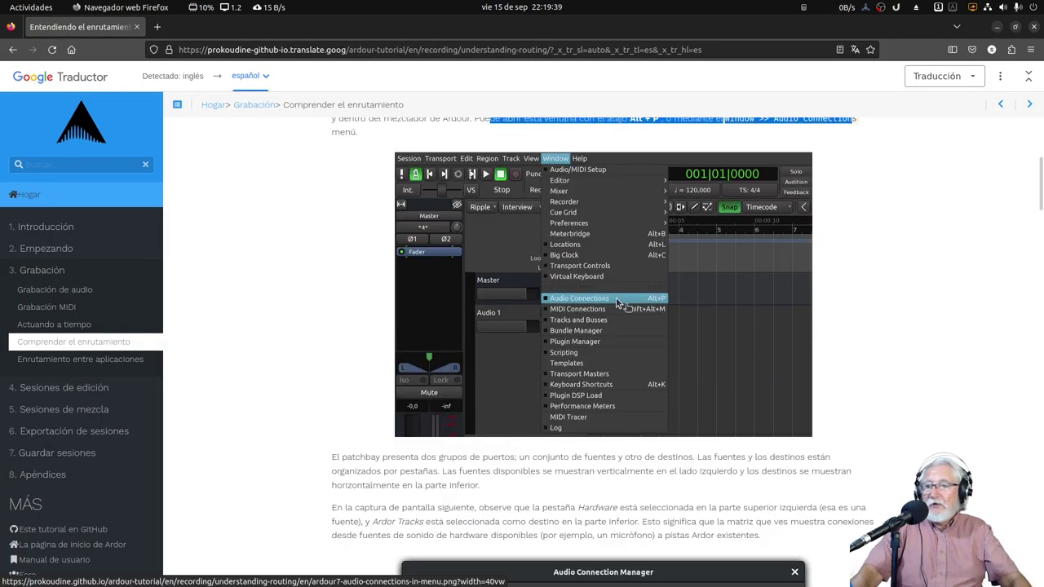
pyautogui.moveTo(651, 579)
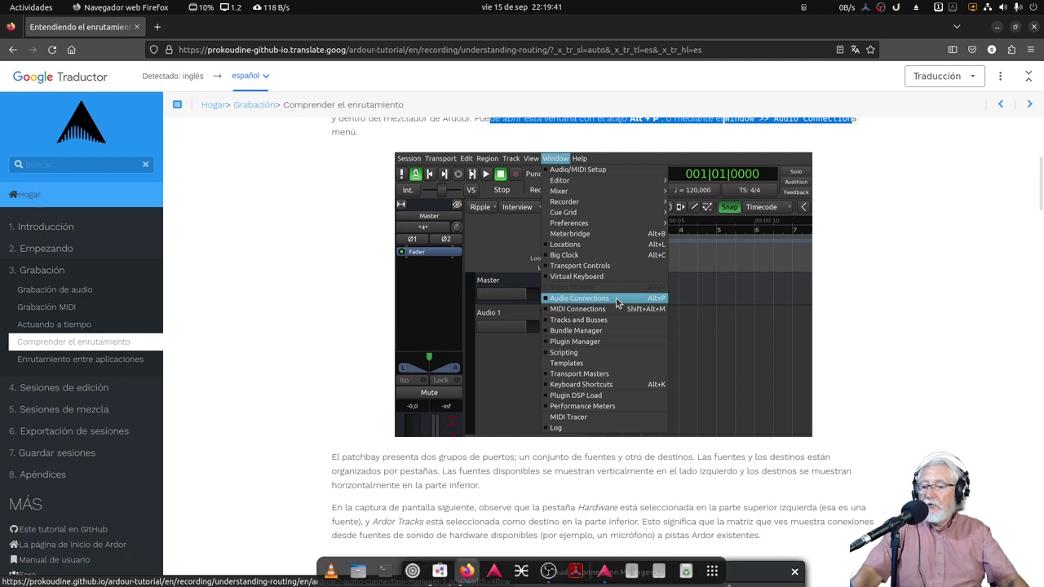
pyautogui.click(604, 573)
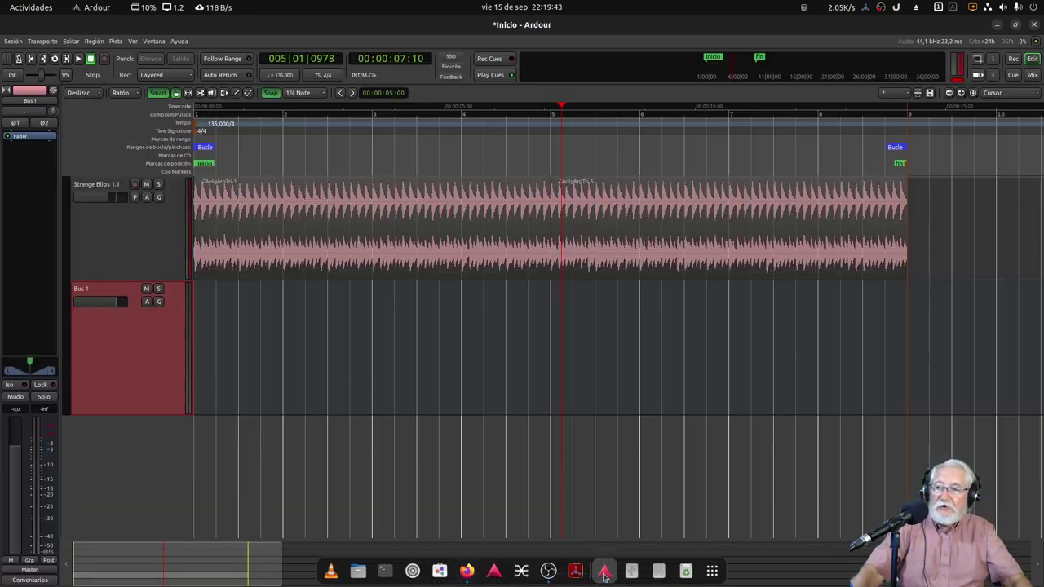
pyautogui.click(155, 42)
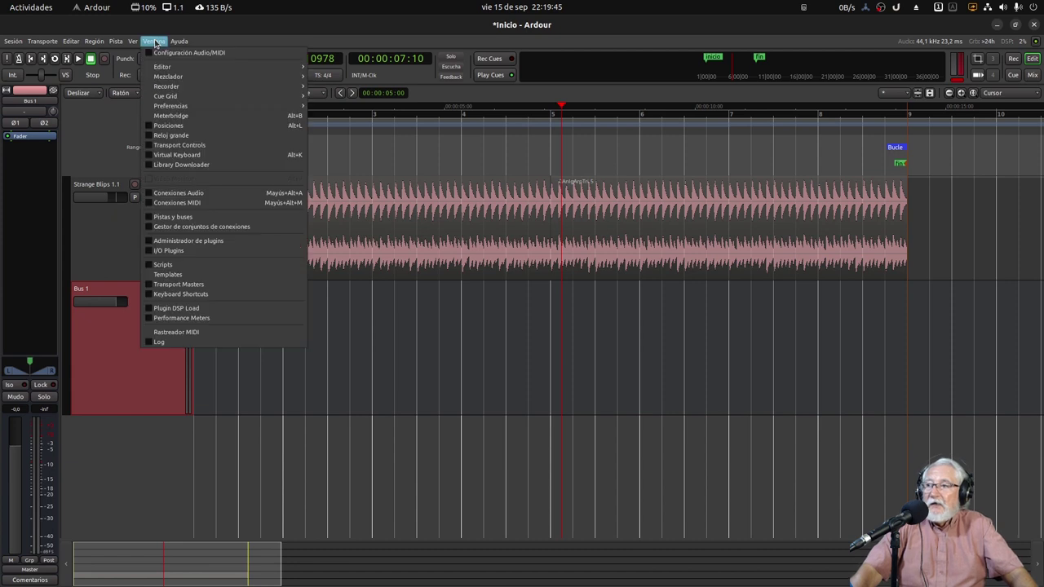
pyautogui.click(167, 197)
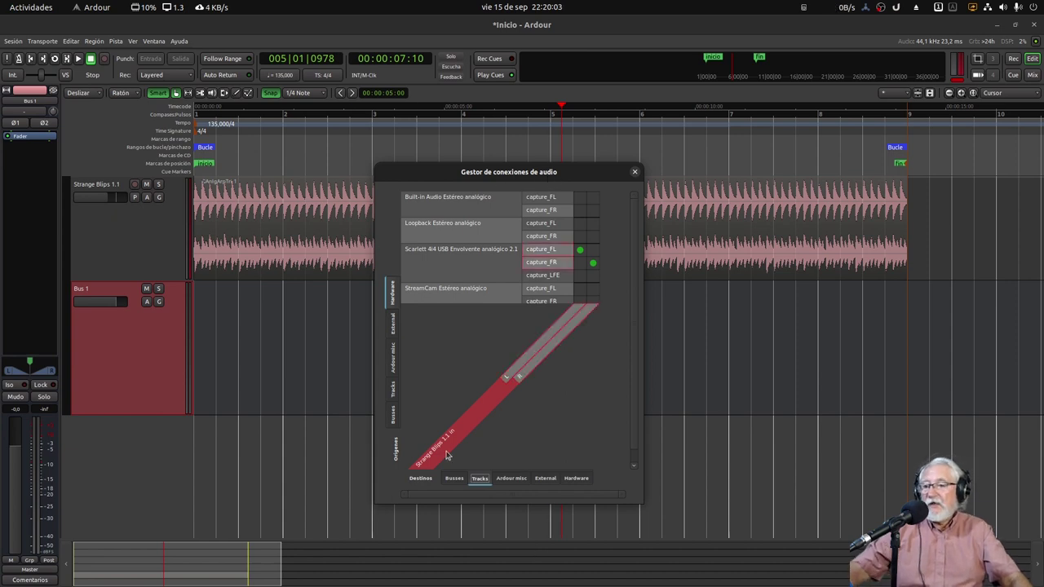
pyautogui.click(635, 174)
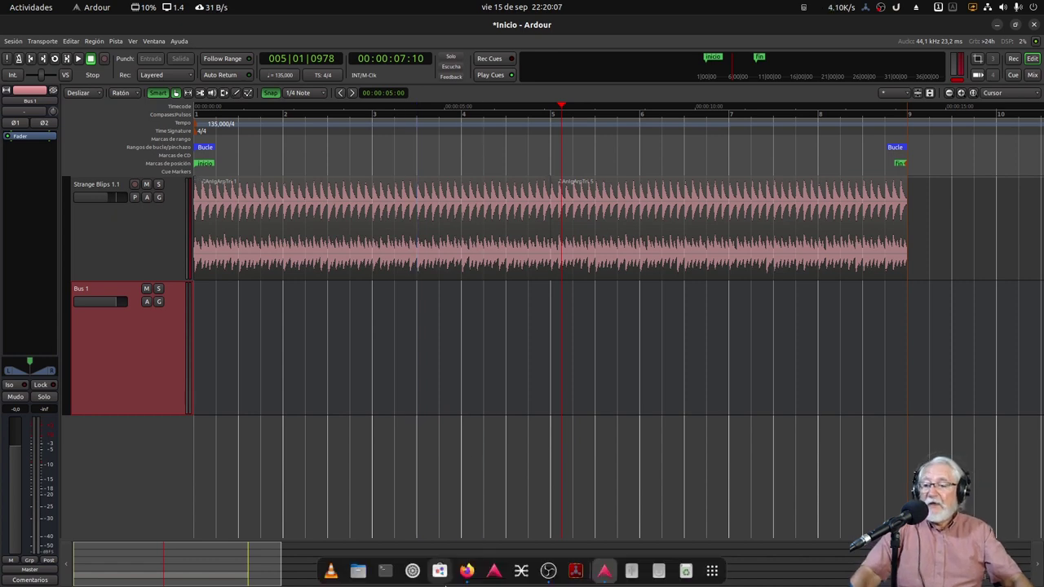
# Switch to Firefox and read the tutorial's explanation of patchbay sources and destinations above the Audio Connection Manager screenshot
pyautogui.click(468, 571)
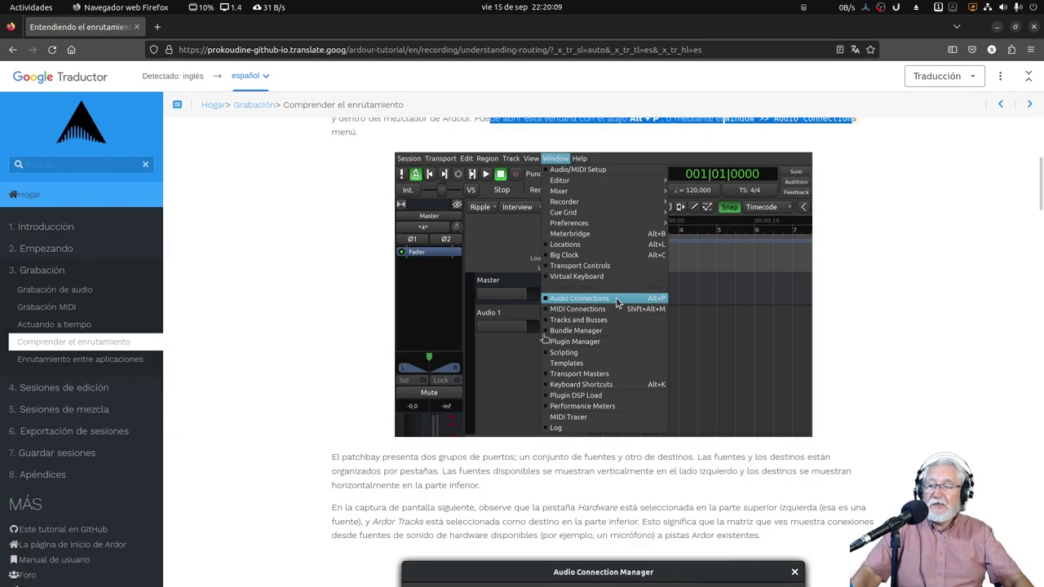
pyautogui.scroll(-3, 541, 343)
pyautogui.scroll(-3, 542, 343)
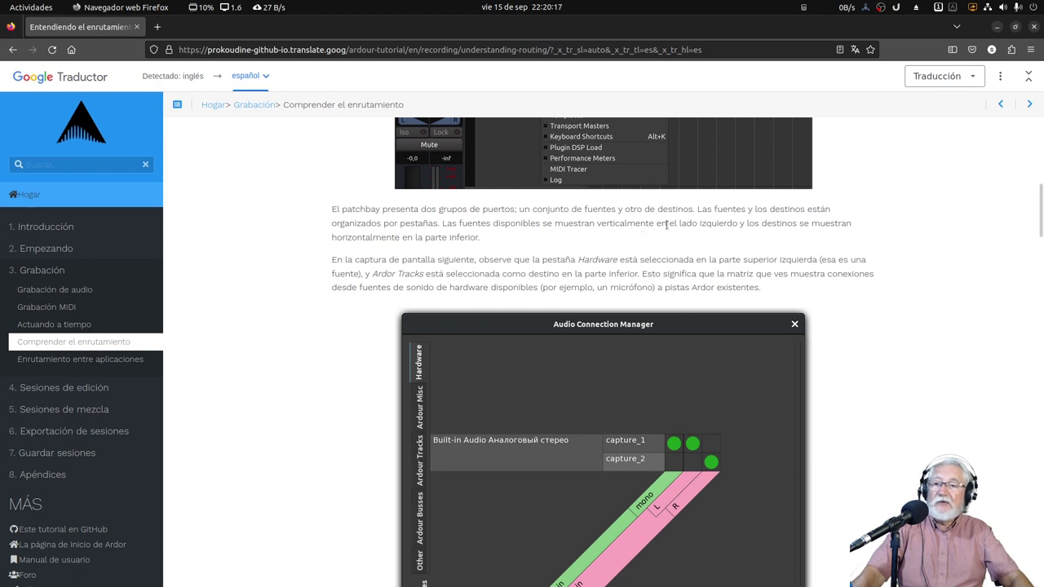
pyautogui.moveTo(737, 235)
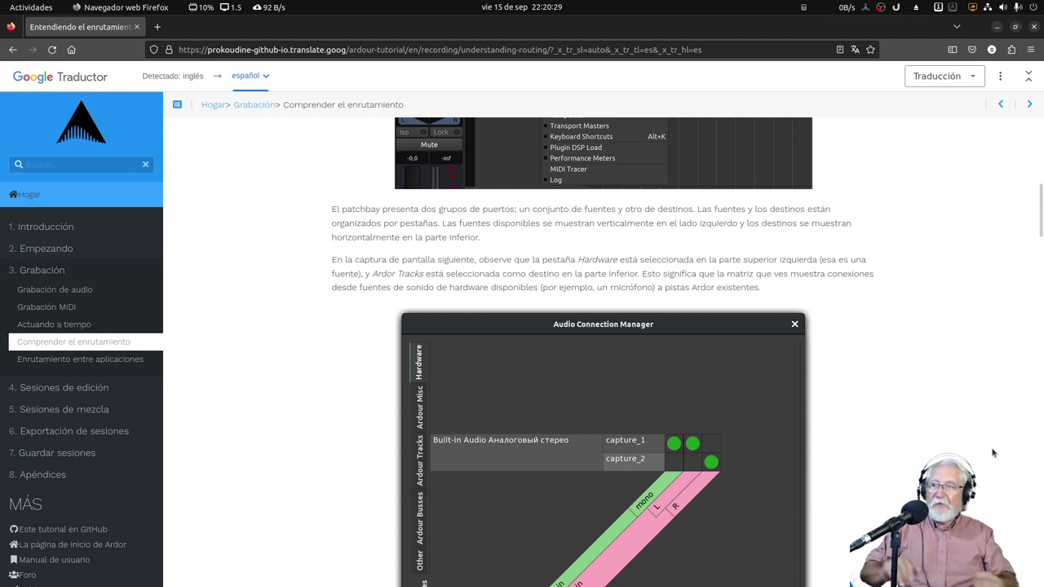
# Check the tutorial's Audio Connection Manager screenshot, switch to Ardour, and open the audio connections manager with the Strange Blips 1.1 track selected
pyautogui.scroll(-2, 691, 382)
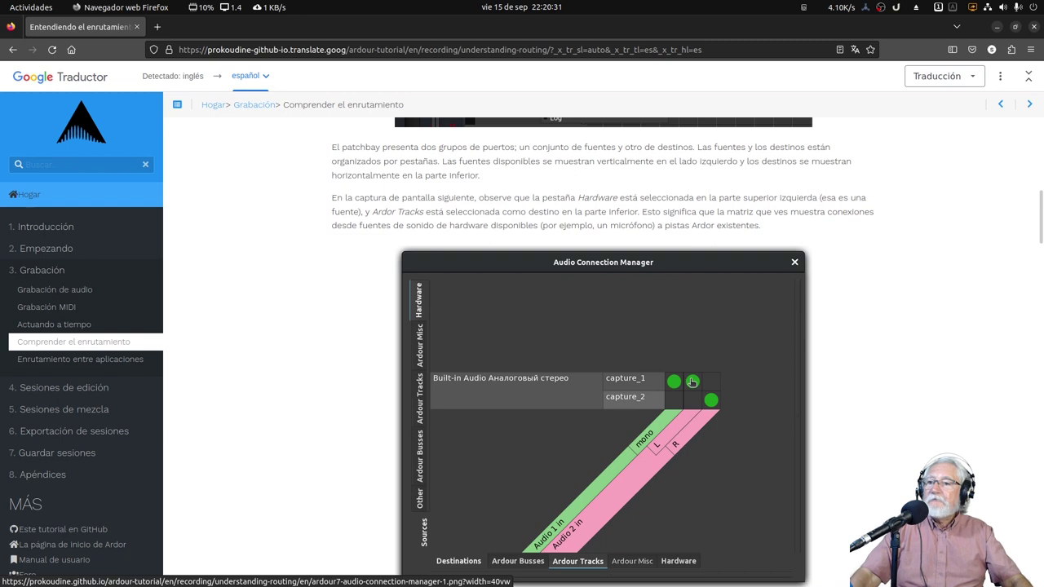
pyautogui.scroll(-2, 465, 427)
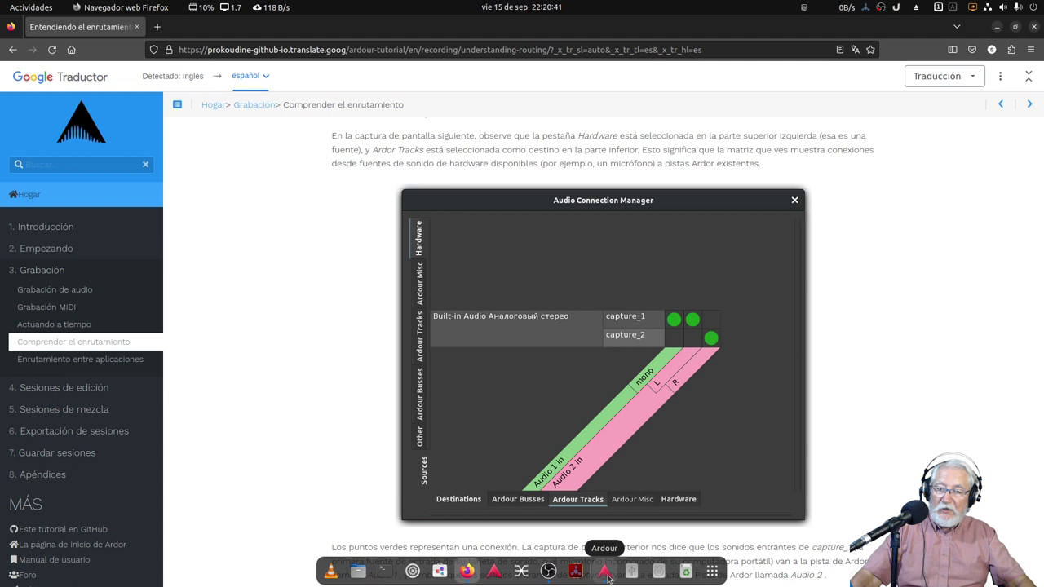
pyautogui.click(604, 571)
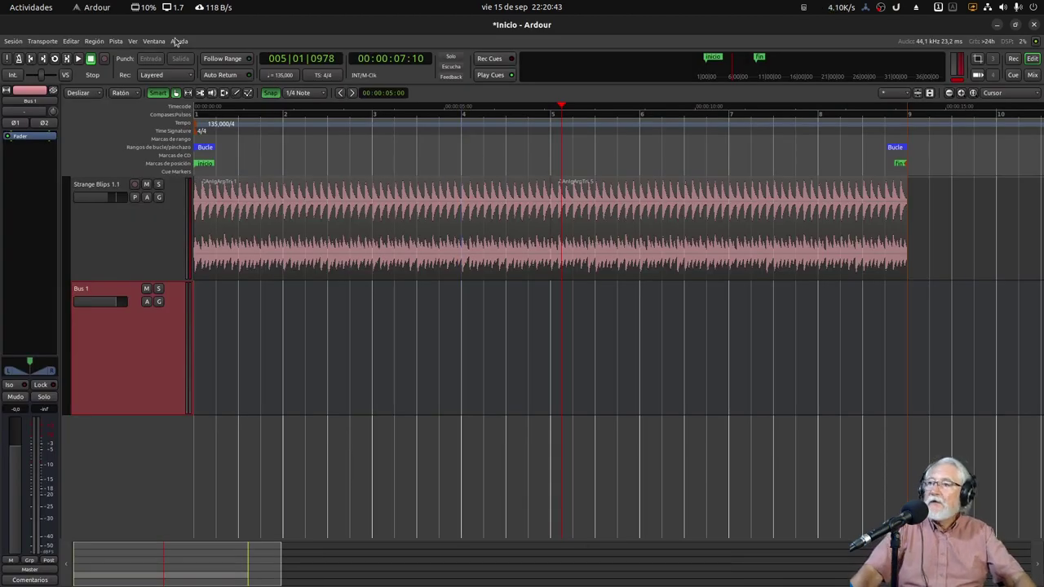
pyautogui.click(154, 42)
pyautogui.click(217, 195)
pyautogui.moveTo(424, 171); pyautogui.dragTo(465, 106)
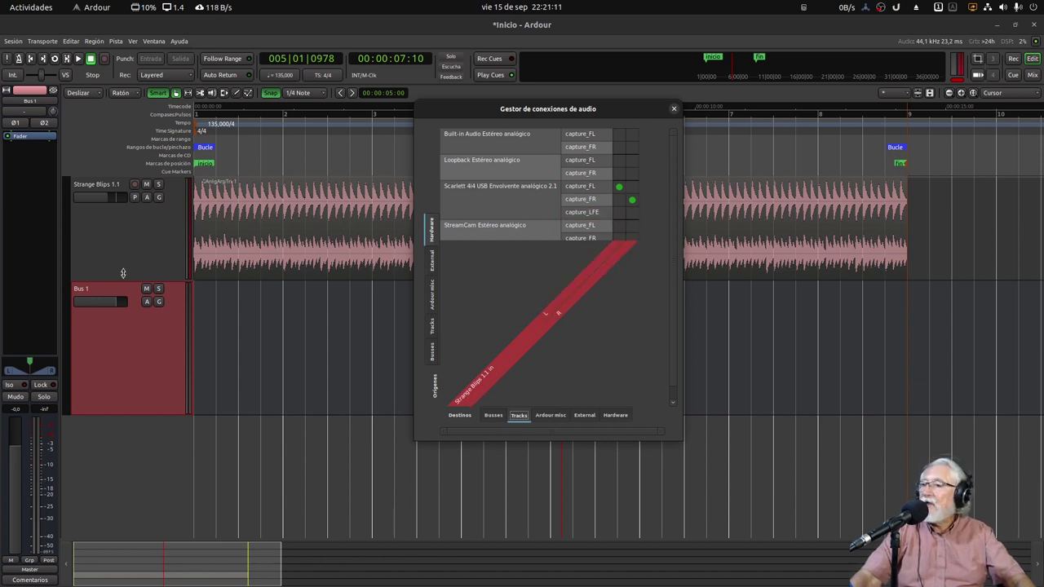
pyautogui.click(115, 231)
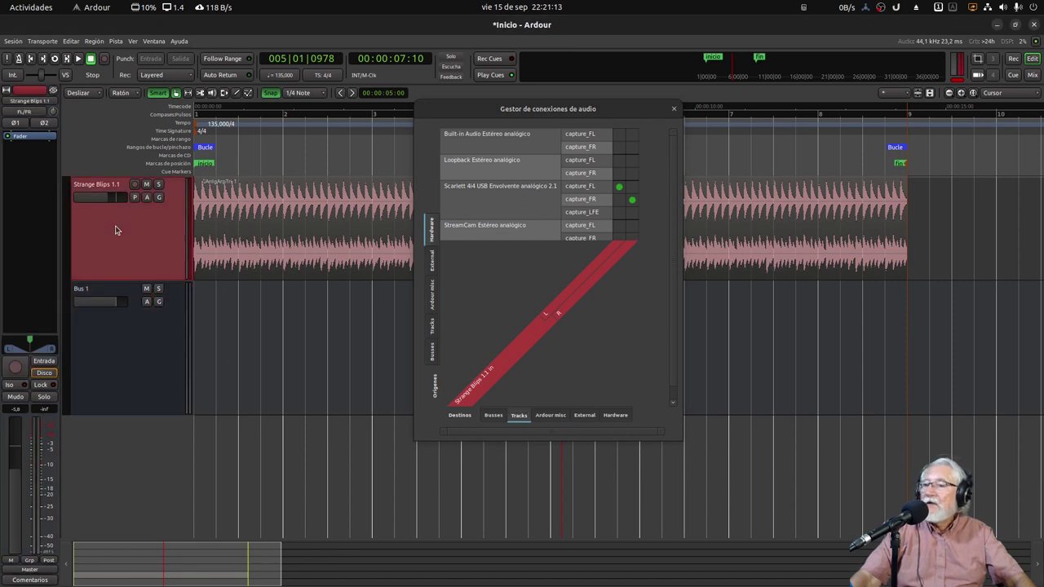
# View the External, Ardour misc and Tracks sources against the Strange Blips 1.1 track input in the audio connections manager
pyautogui.click(432, 265)
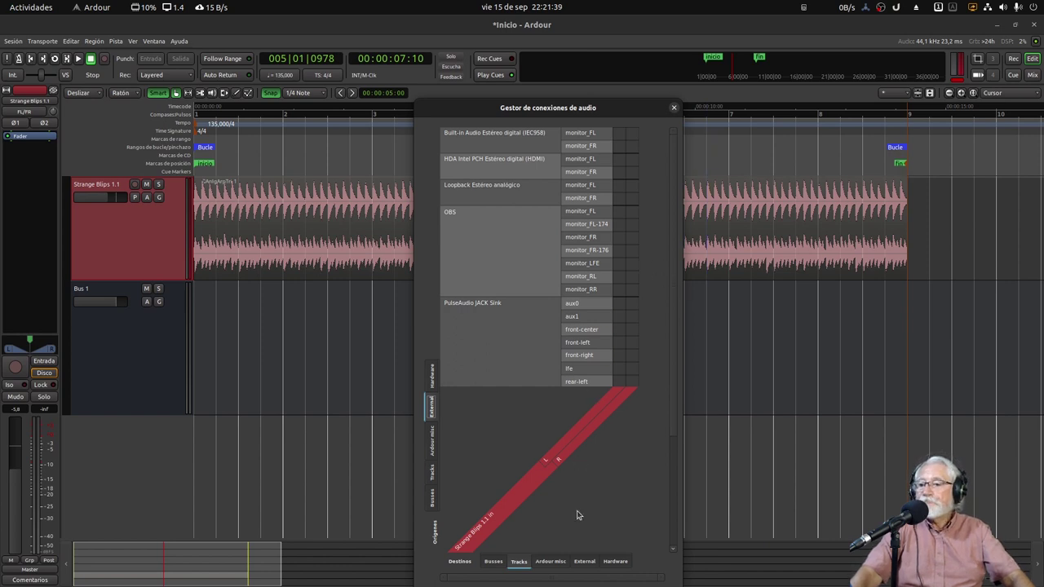
pyautogui.click(434, 454)
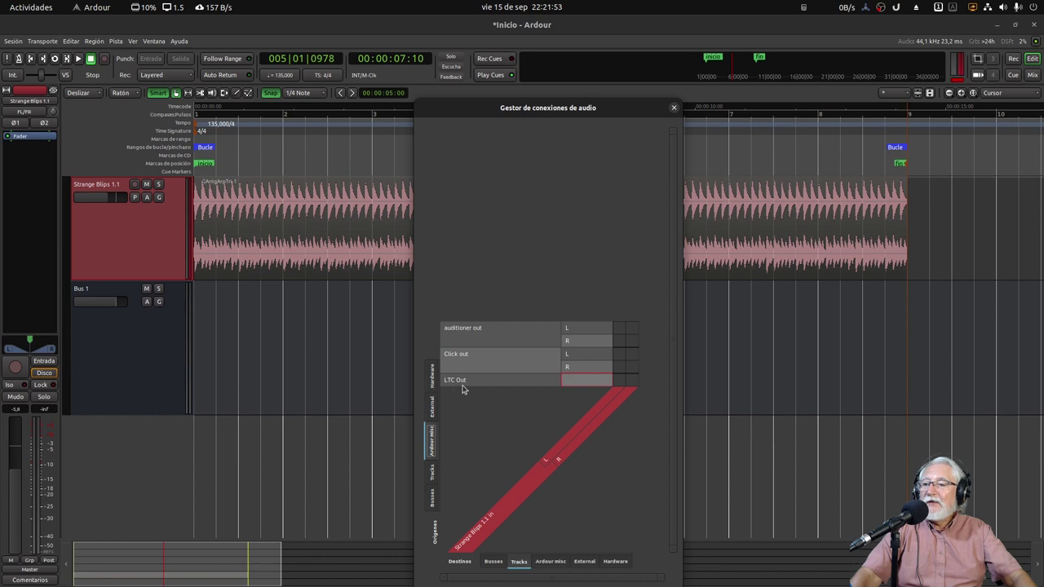
pyautogui.click(433, 479)
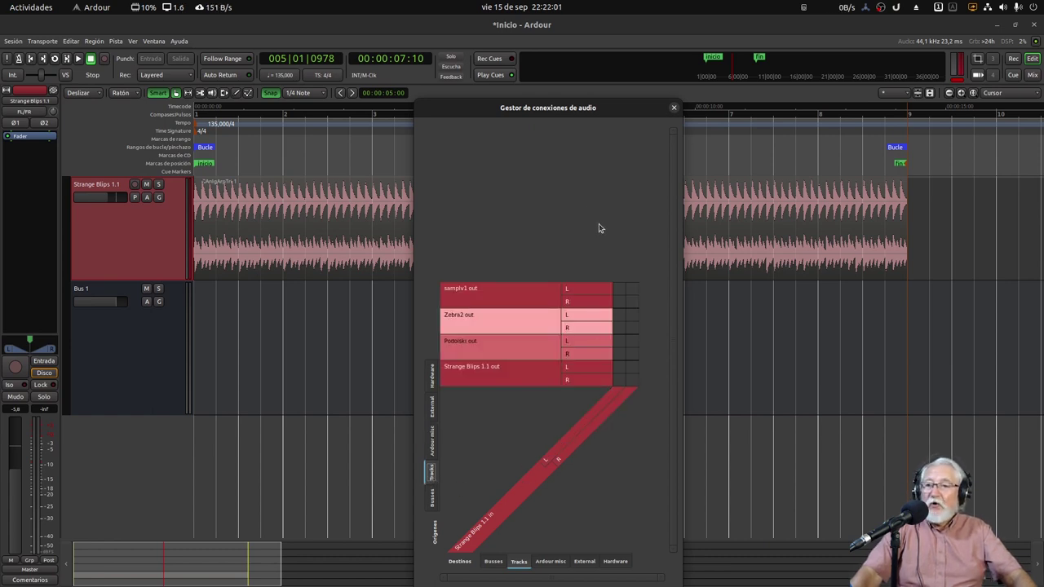
# Move the audio connections manager higher and compare its listed track sources with the session's tracks, selecting Zebra2
pyautogui.moveTo(577, 114); pyautogui.dragTo(591, 40)
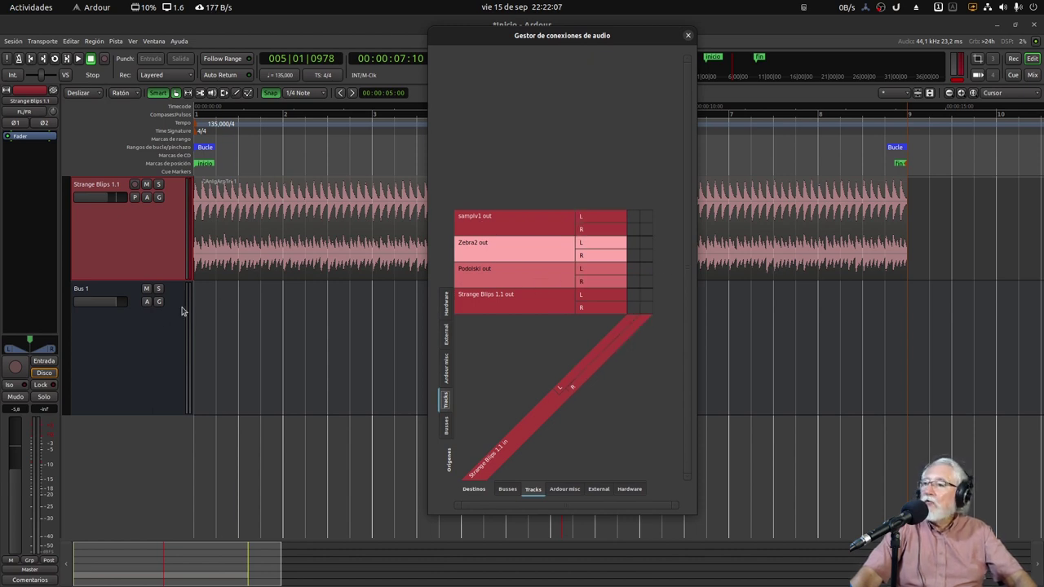
pyautogui.scroll(5, 164, 319)
pyautogui.scroll(3, 131, 255)
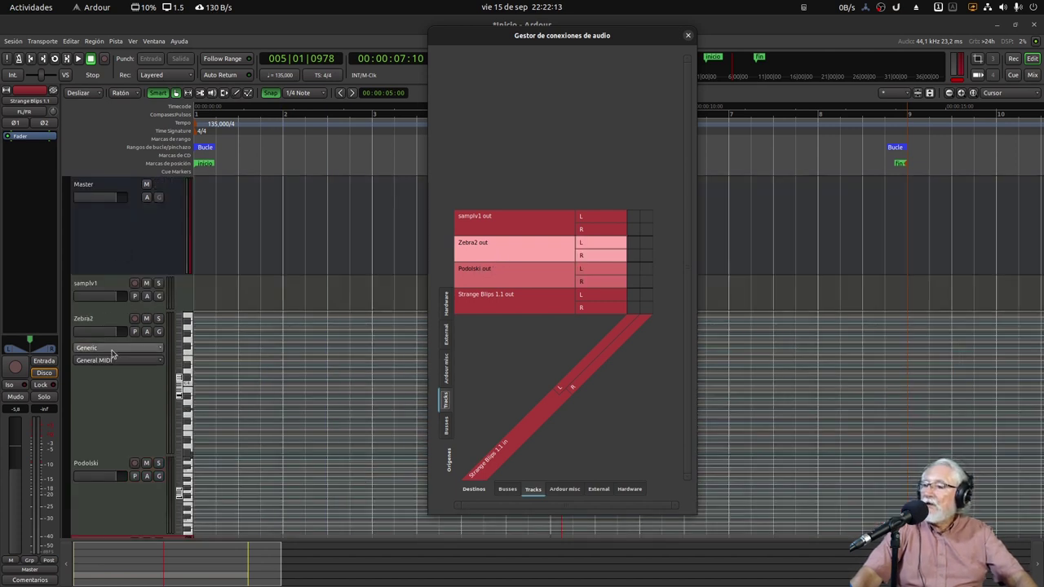
pyautogui.click(124, 419)
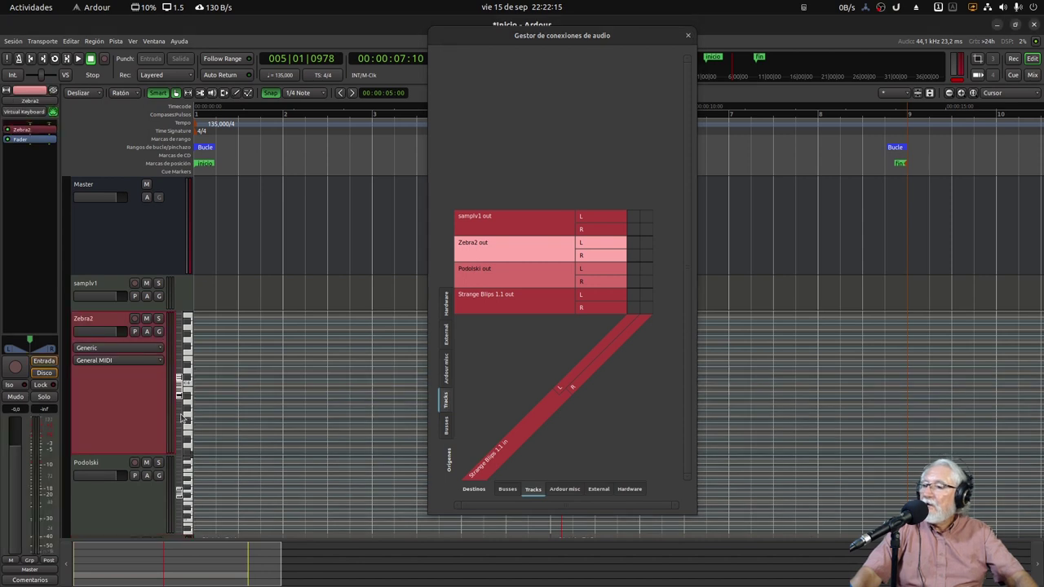
pyautogui.scroll(-2, 127, 482)
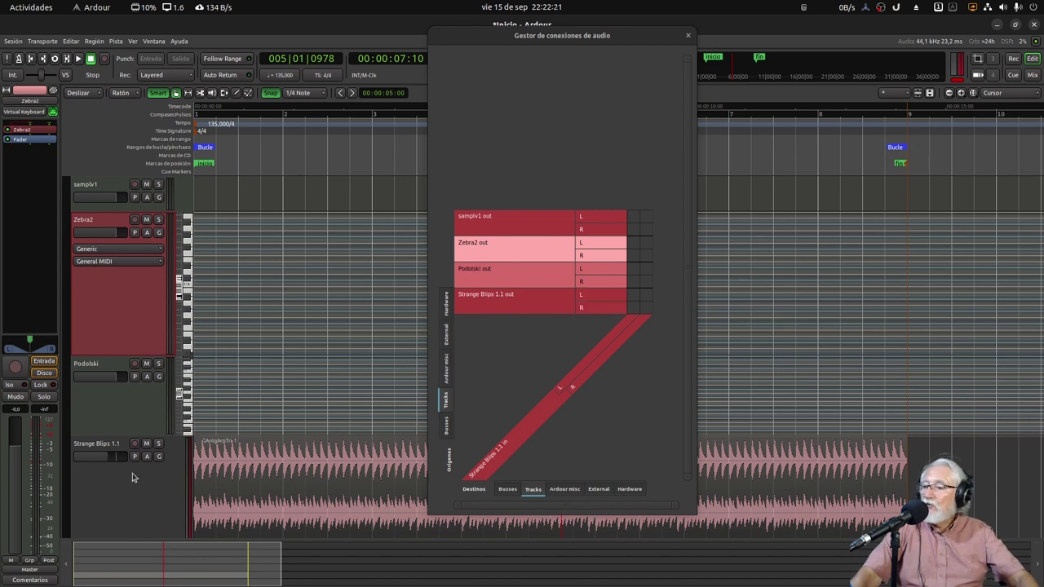
pyautogui.scroll(-1, 133, 477)
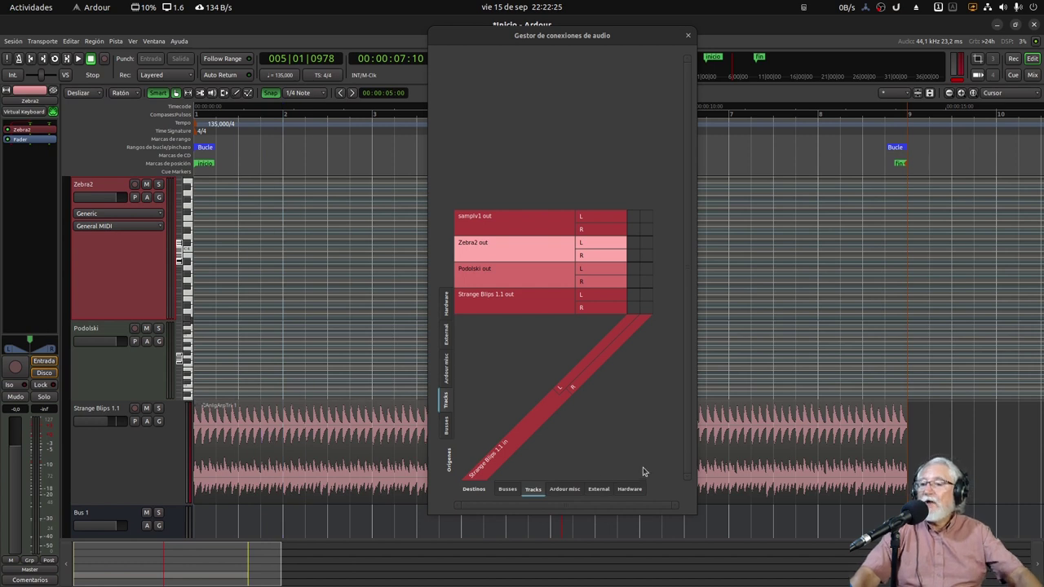
# View the Busses sources against the Tracks, Busses, Ardour misc, External and Hardware destinations, and close the audio connections manager
pyautogui.click(447, 426)
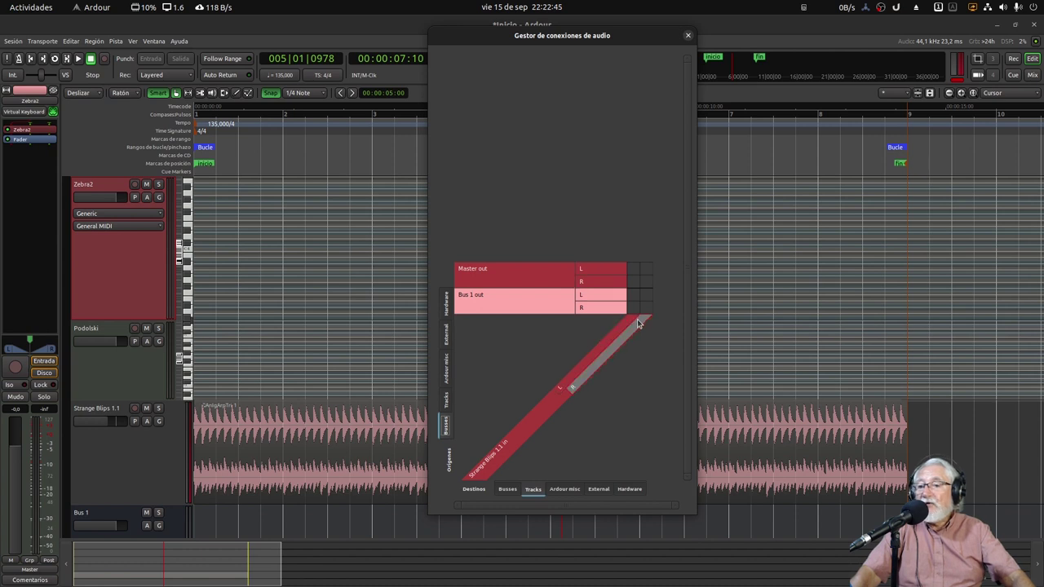
pyautogui.click(507, 490)
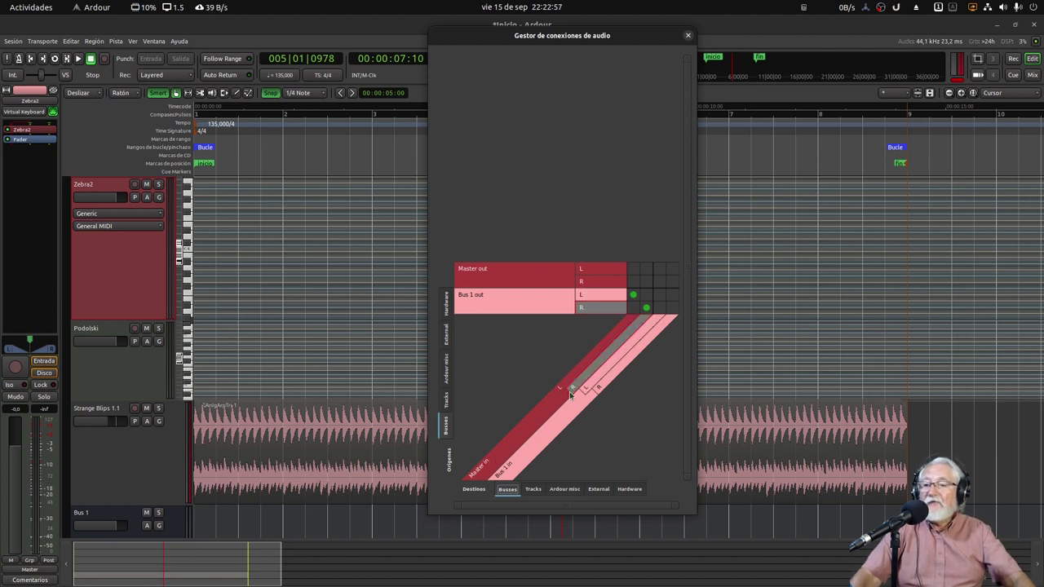
pyautogui.click(567, 489)
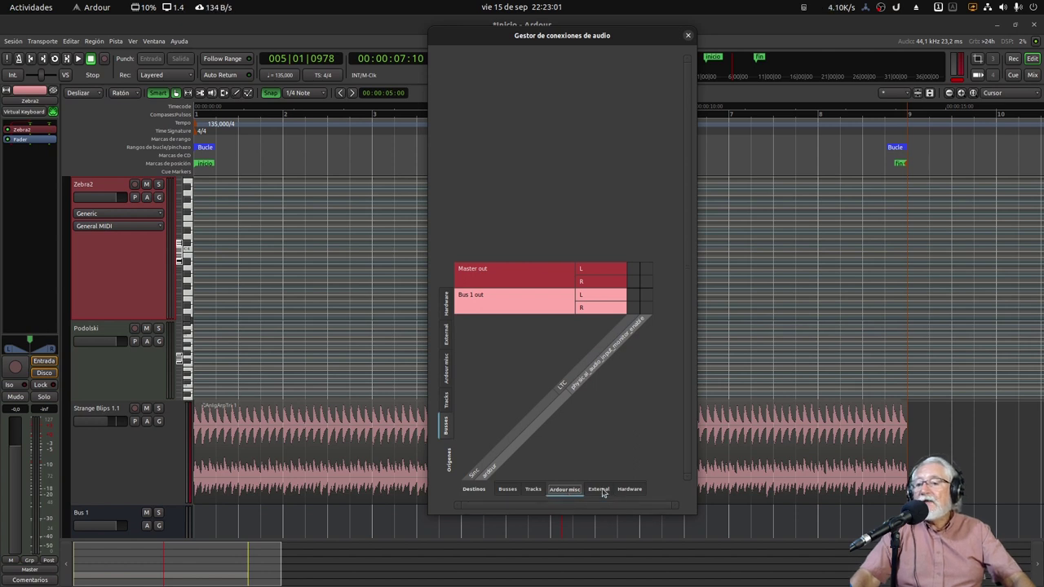
pyautogui.click(599, 490)
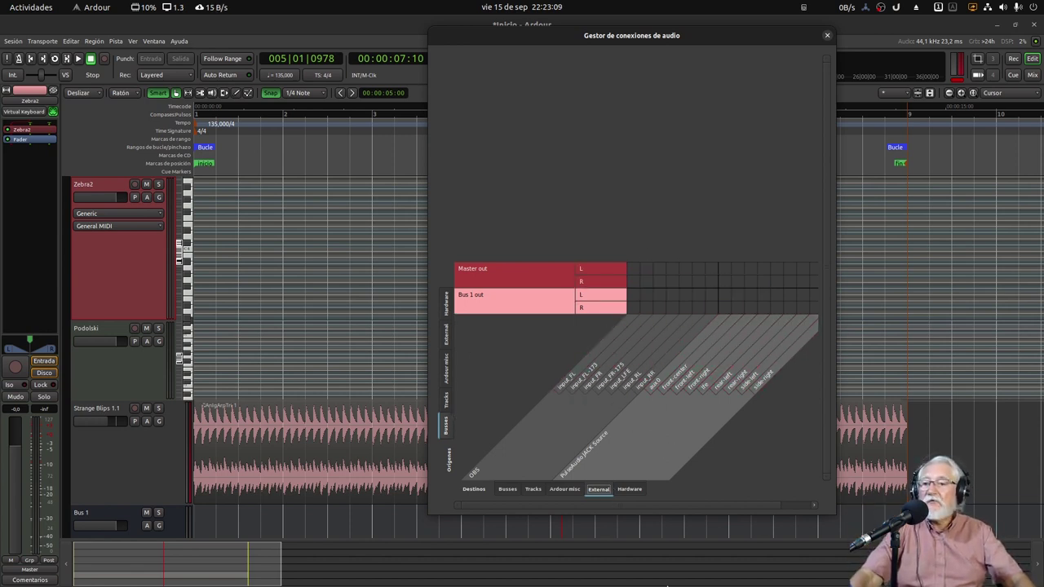
pyautogui.click(633, 490)
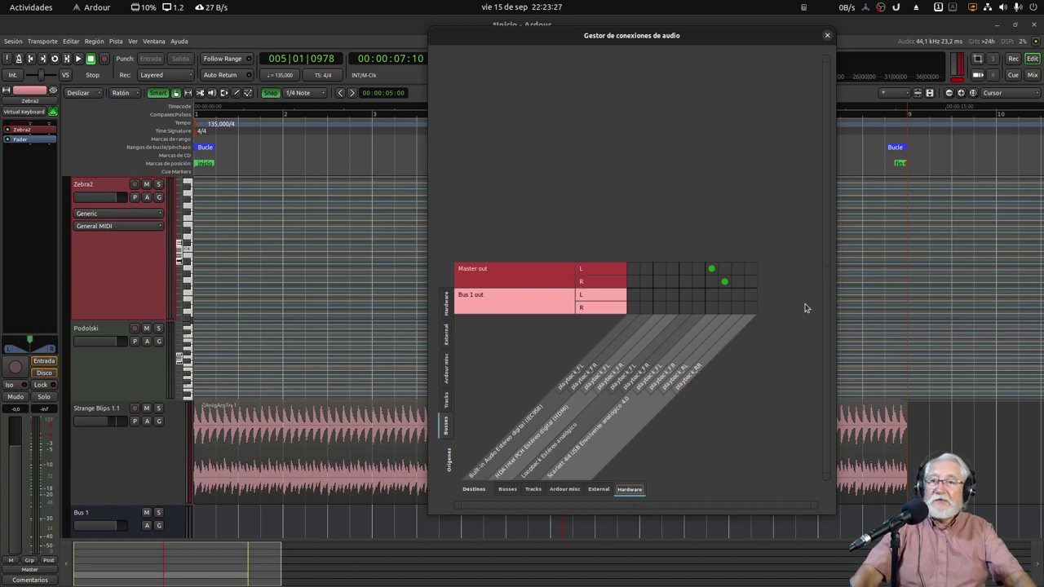
pyautogui.click(827, 36)
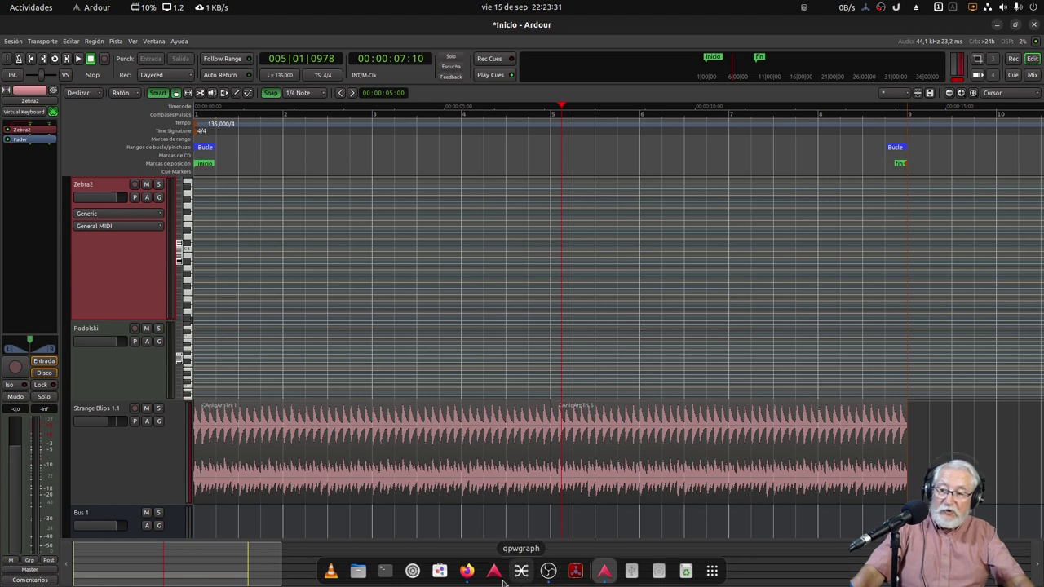
# Switch to Firefox and read the tutorial's explanation of the green connection dots, comparing it with the hardware-to-tracks screenshot
pyautogui.click(466, 571)
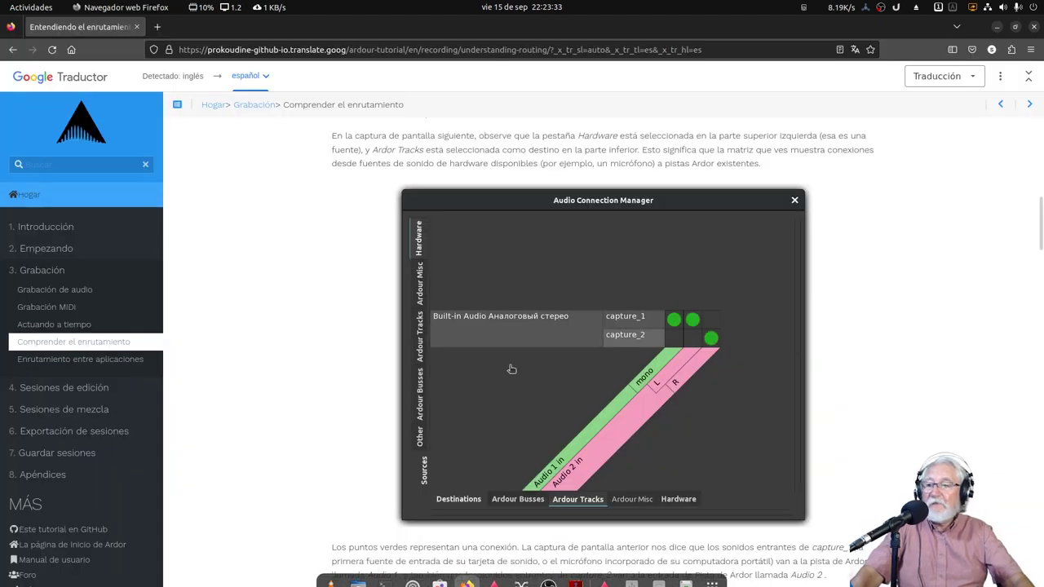
pyautogui.scroll(-5, 503, 313)
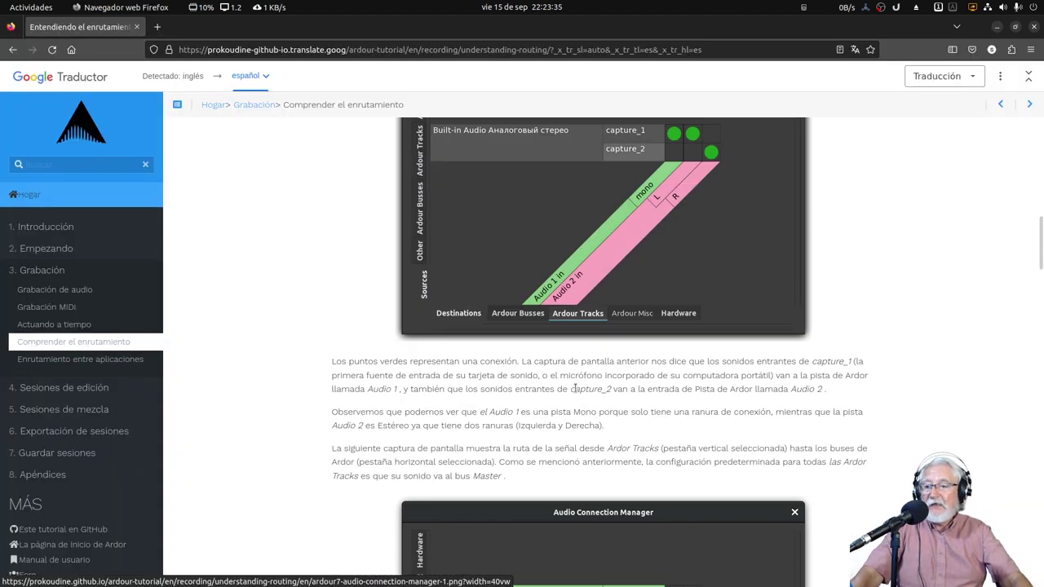
pyautogui.moveTo(576, 387)
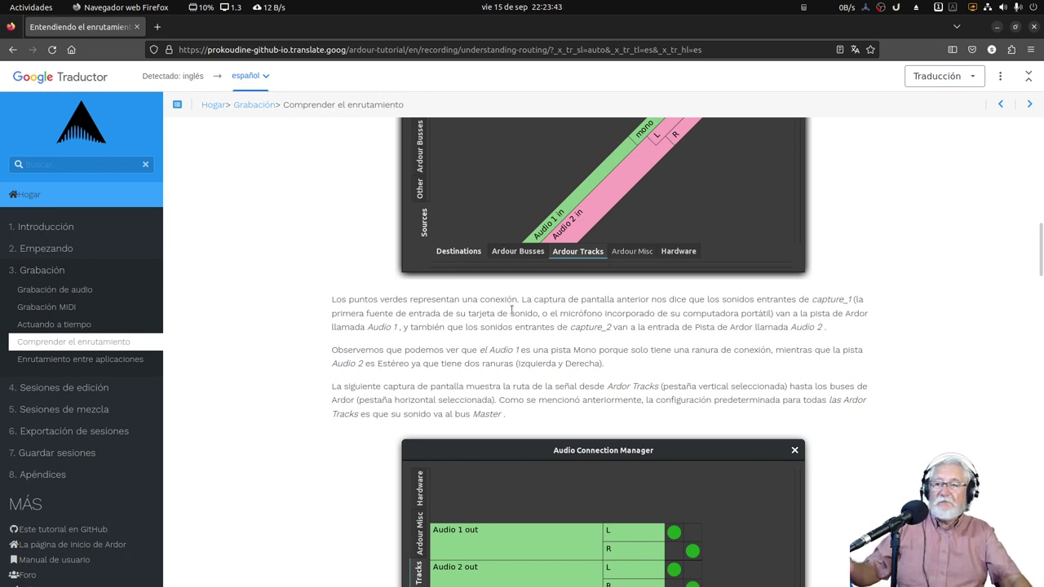
pyautogui.scroll(1, 511, 311)
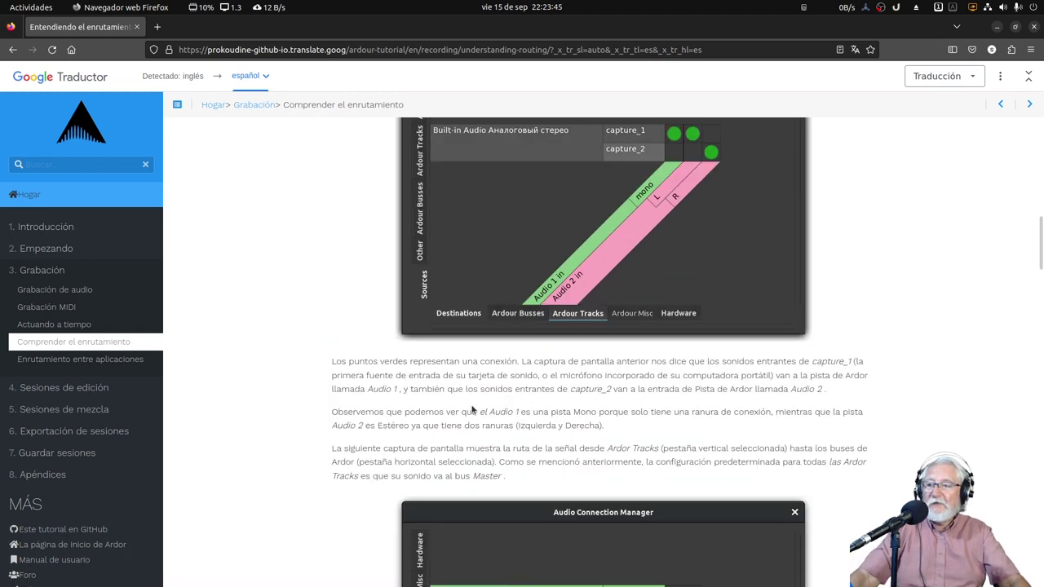
pyautogui.scroll(-1, 473, 410)
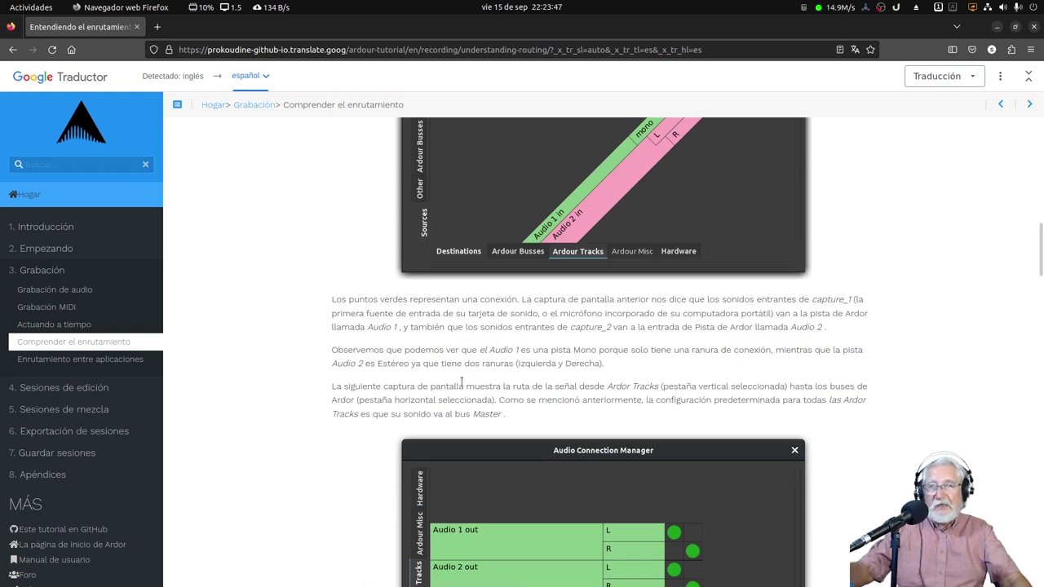
pyautogui.moveTo(463, 386)
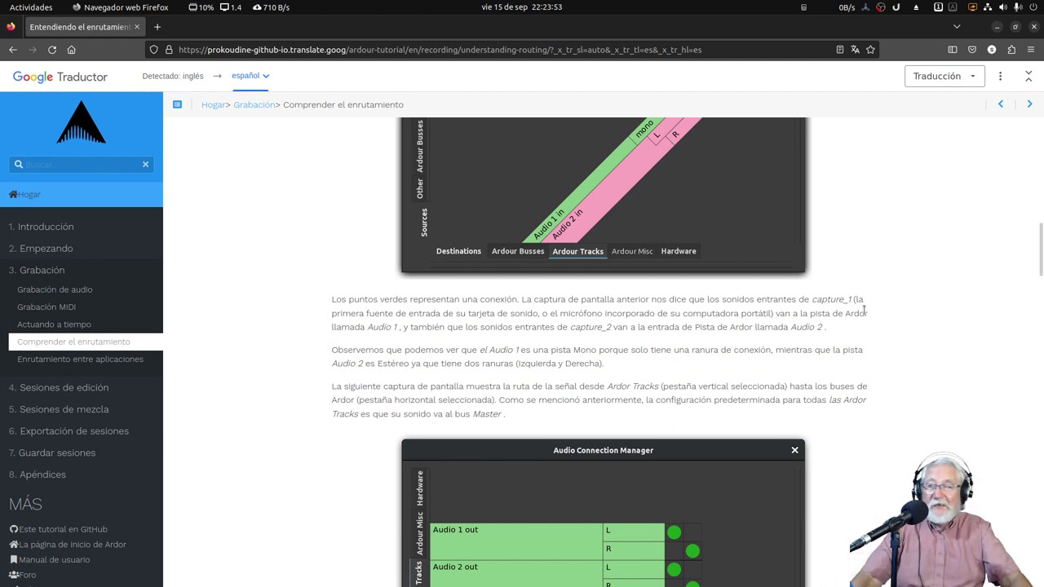
pyautogui.scroll(4, 869, 321)
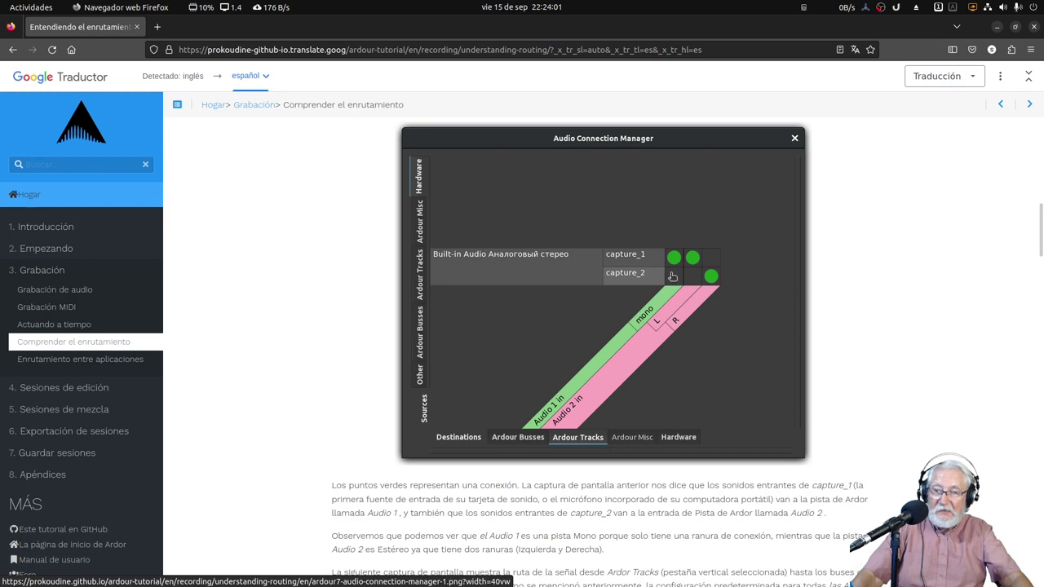
# Read the tutorial's paragraphs on mono and stereo tracks and on routing from Ardour tracks to the Master bus, rechecking the screenshot
pyautogui.scroll(-2, 895, 424)
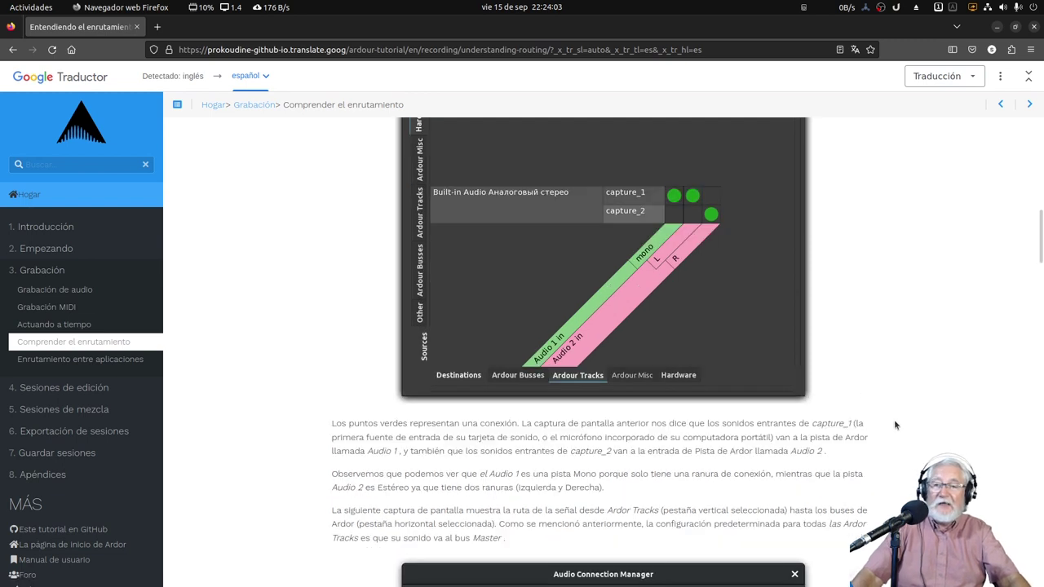
pyautogui.scroll(-1, 894, 425)
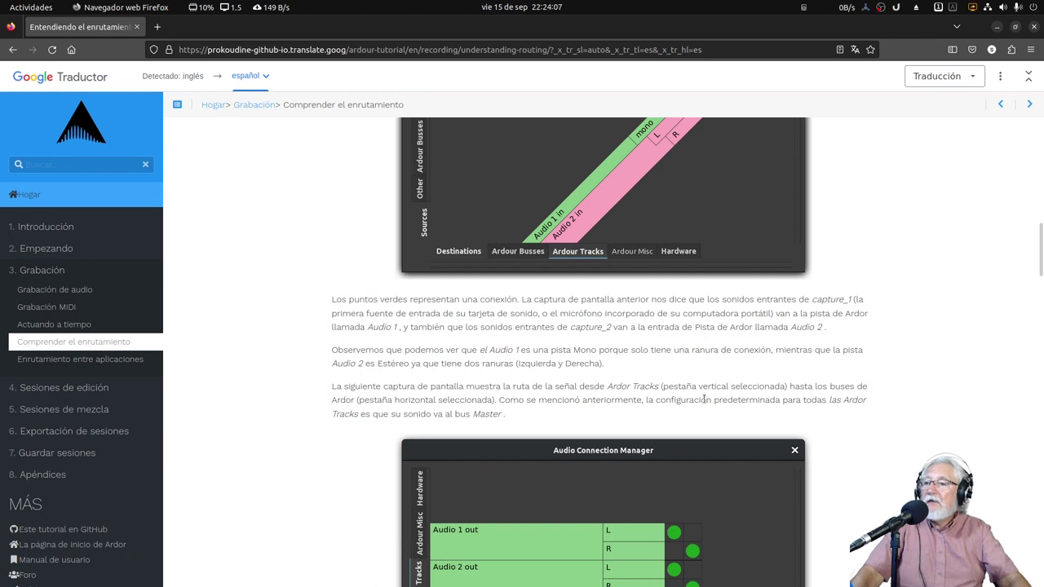
pyautogui.moveTo(707, 402)
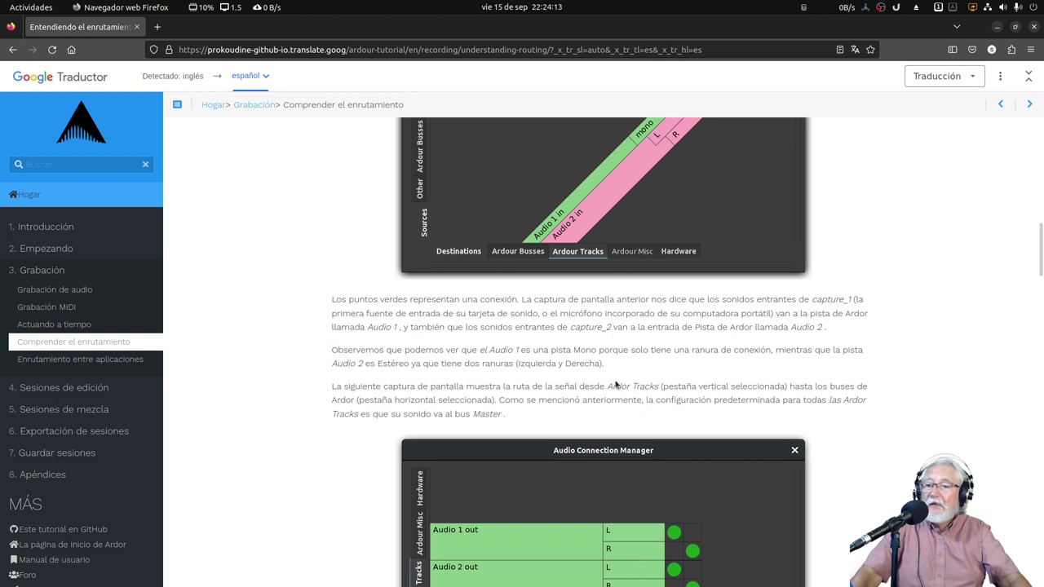
pyautogui.scroll(1, 614, 377)
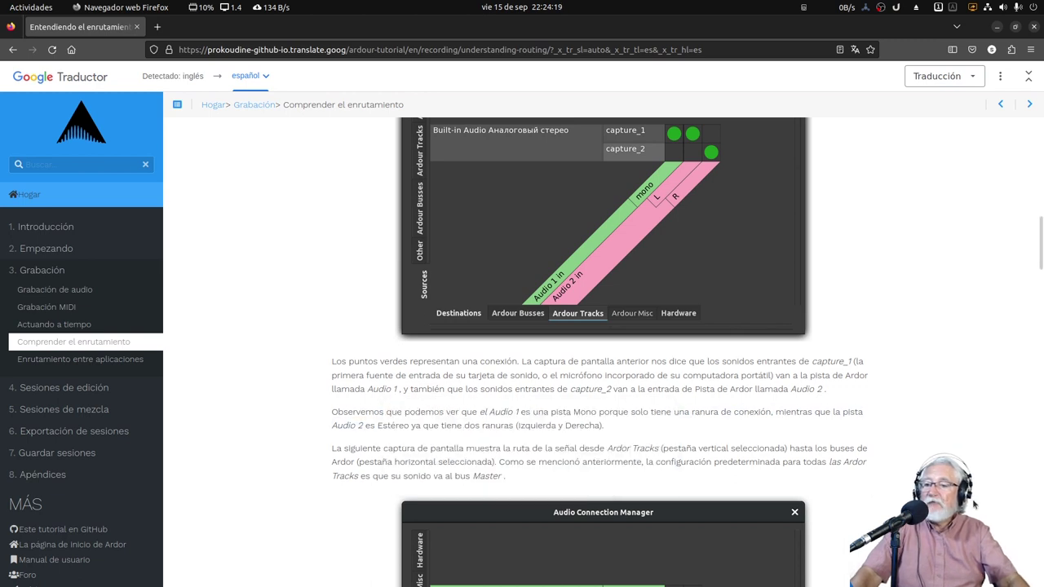
pyautogui.scroll(-1, 522, 350)
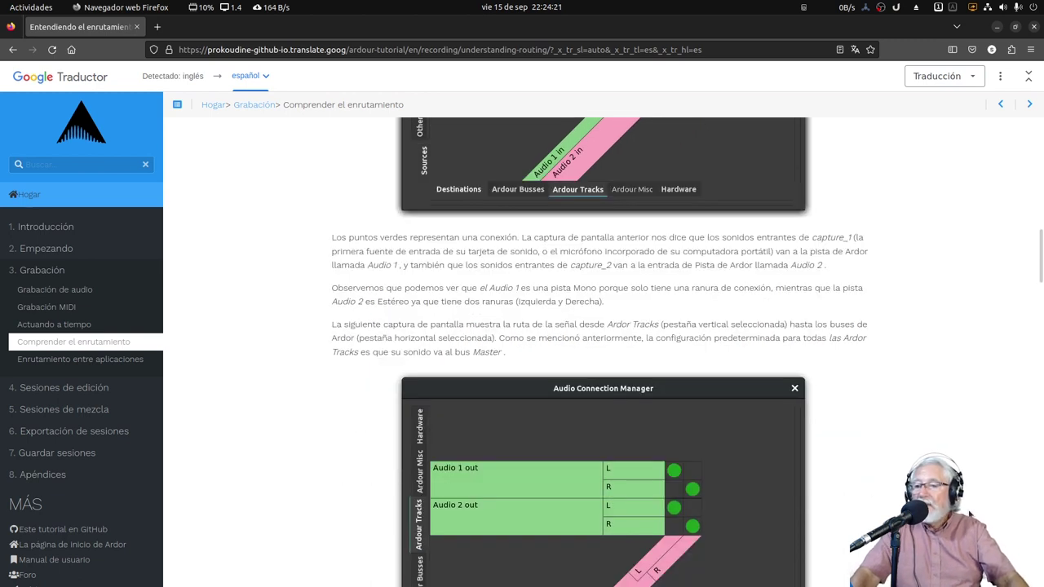
pyautogui.scroll(-2, 522, 351)
pyautogui.scroll(3, 522, 351)
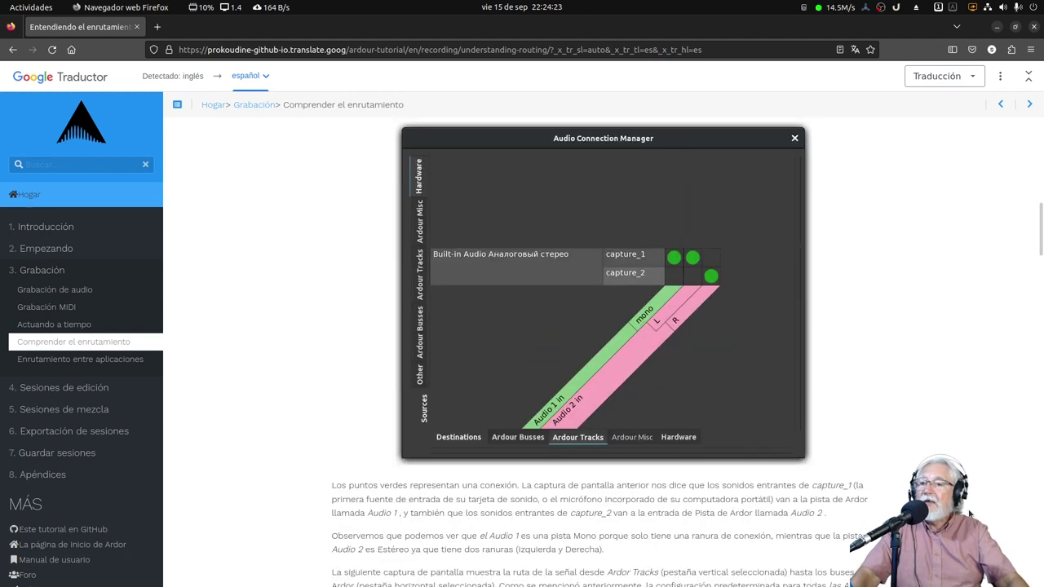
pyautogui.scroll(-1, 551, 434)
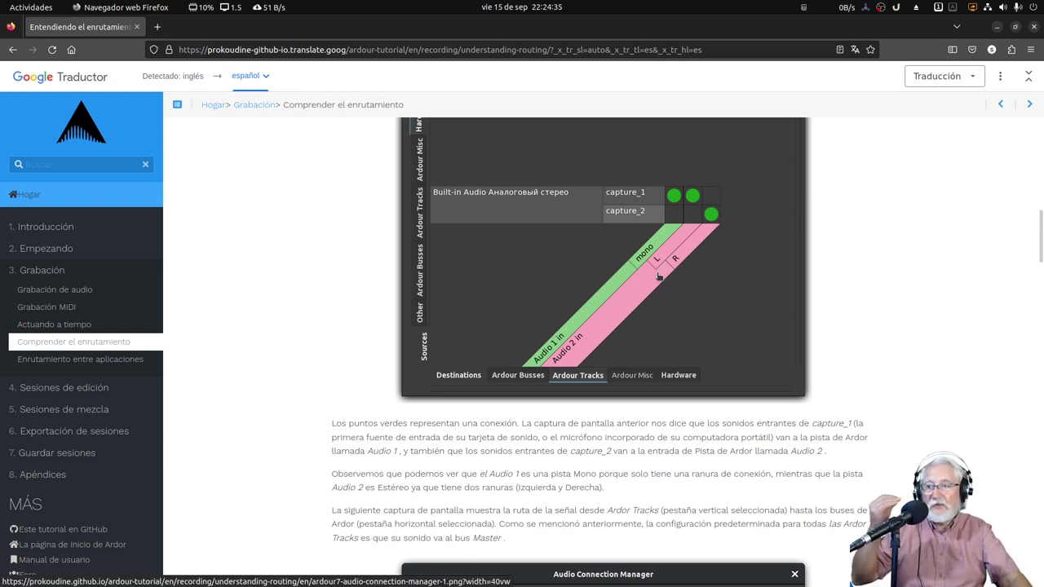
# Switch to Ardour, open the audio connections manager, and move it clear of the track headers
pyautogui.moveTo(762, 586)
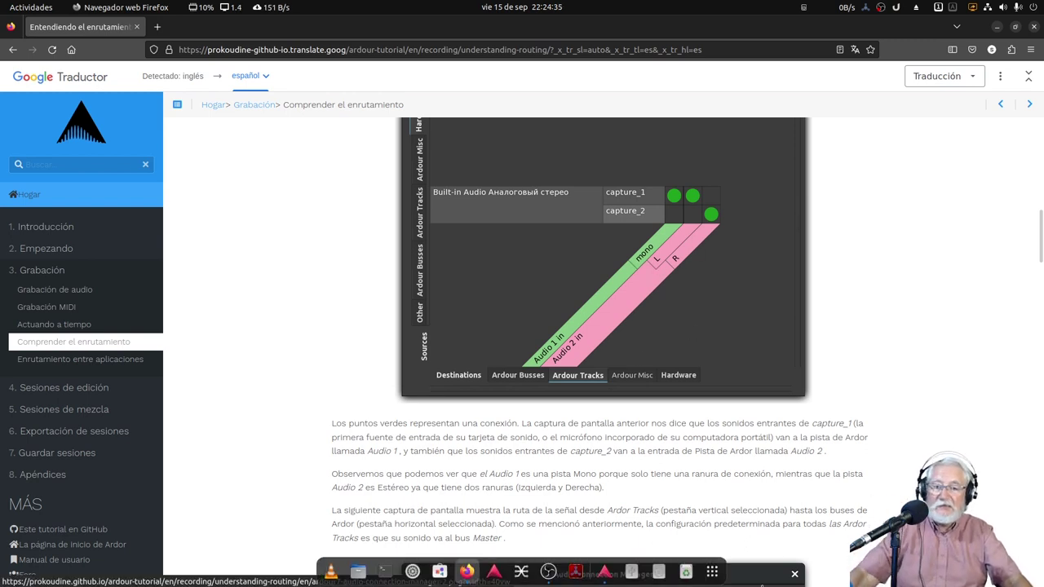
pyautogui.click(604, 571)
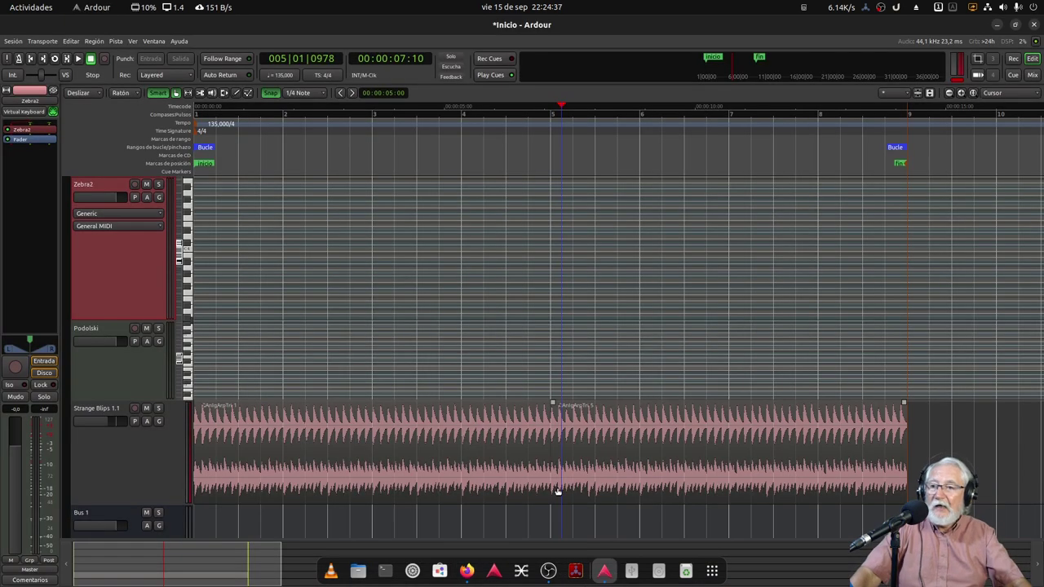
pyautogui.click(152, 42)
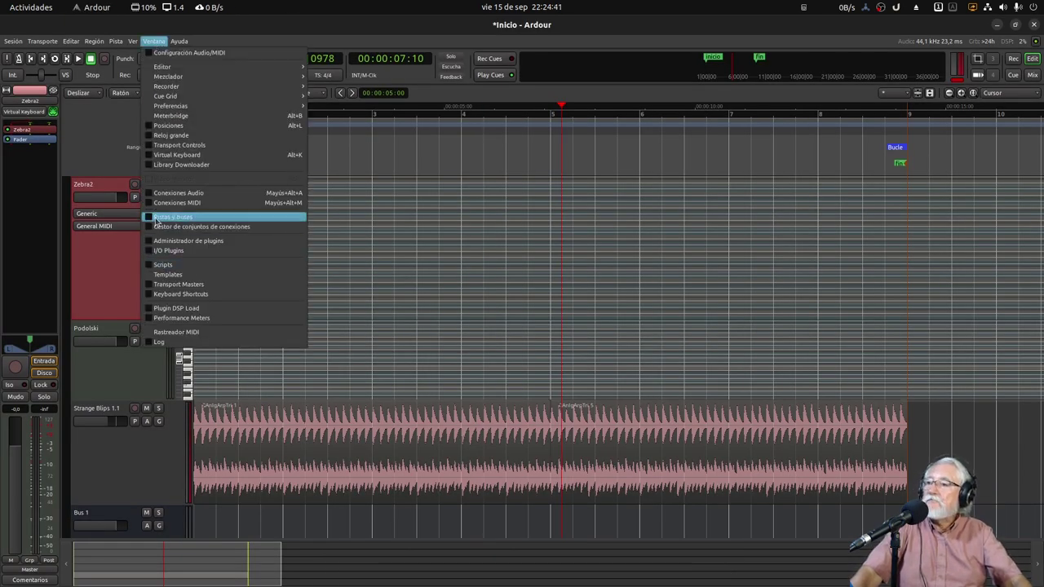
pyautogui.click(152, 196)
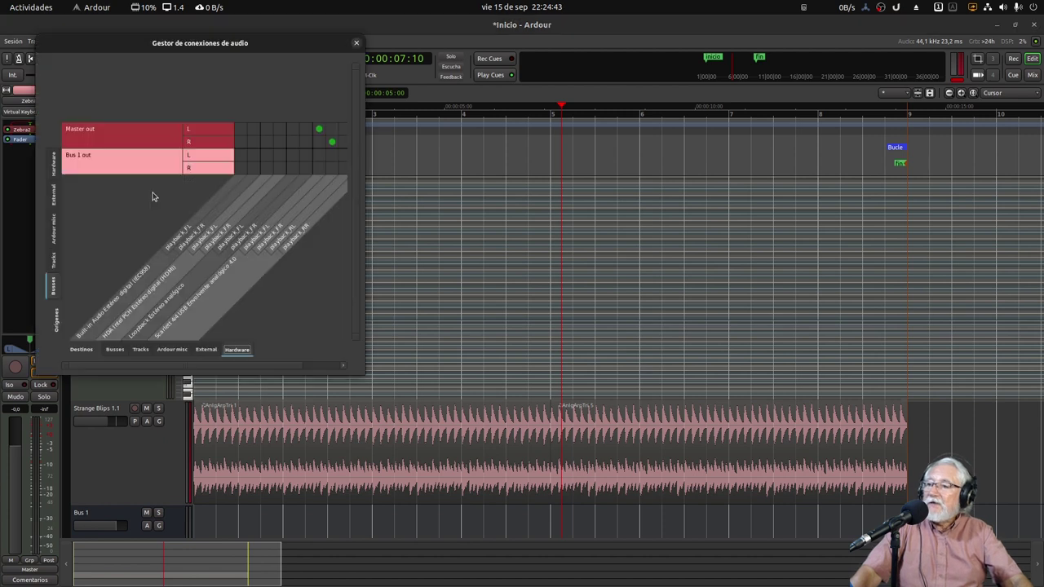
pyautogui.moveTo(270, 42); pyautogui.dragTo(670, 117)
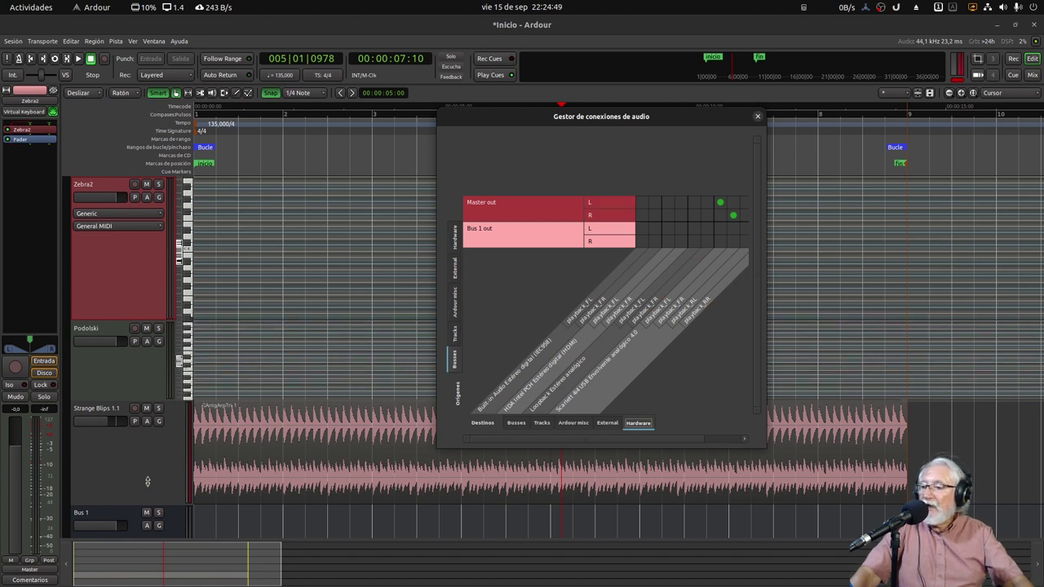
# Add one mono audio track named voz below Bus 1
pyautogui.scroll(-5, 98, 460)
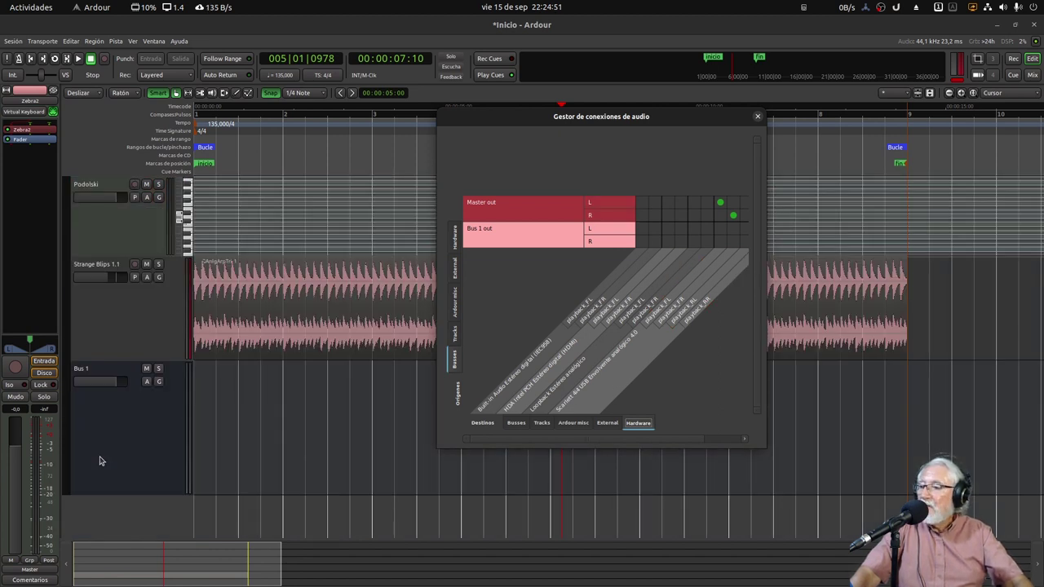
pyautogui.scroll(-2, 100, 461)
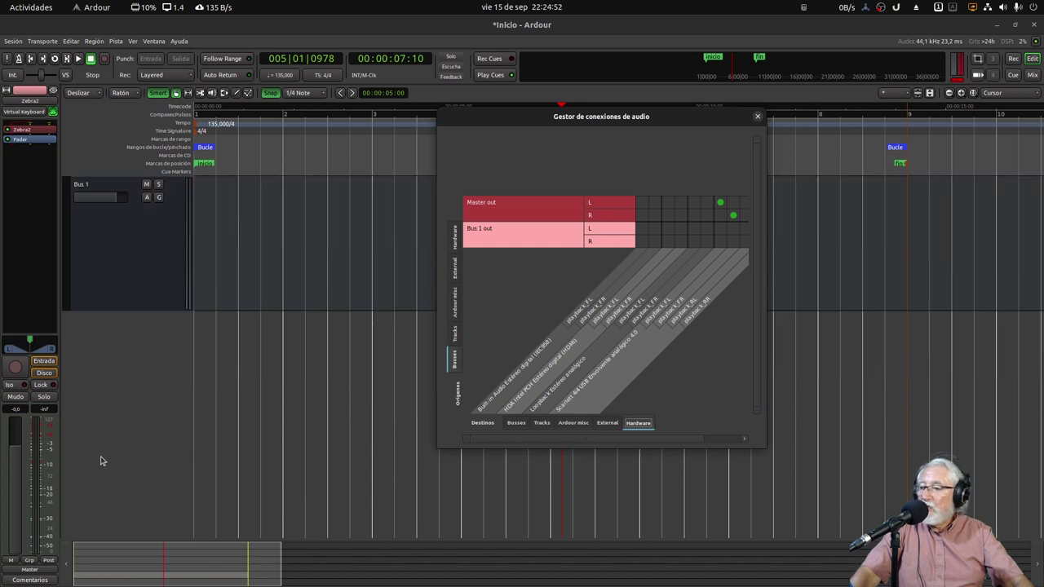
pyautogui.doubleClick(132, 388)
pyautogui.click(45, 301)
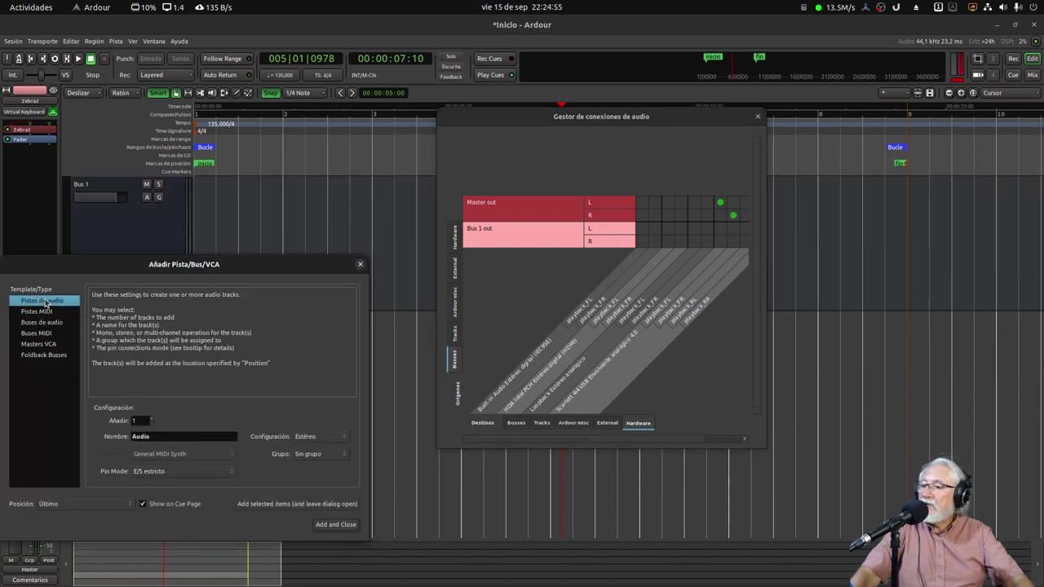
pyautogui.click(316, 438)
pyautogui.click(316, 426)
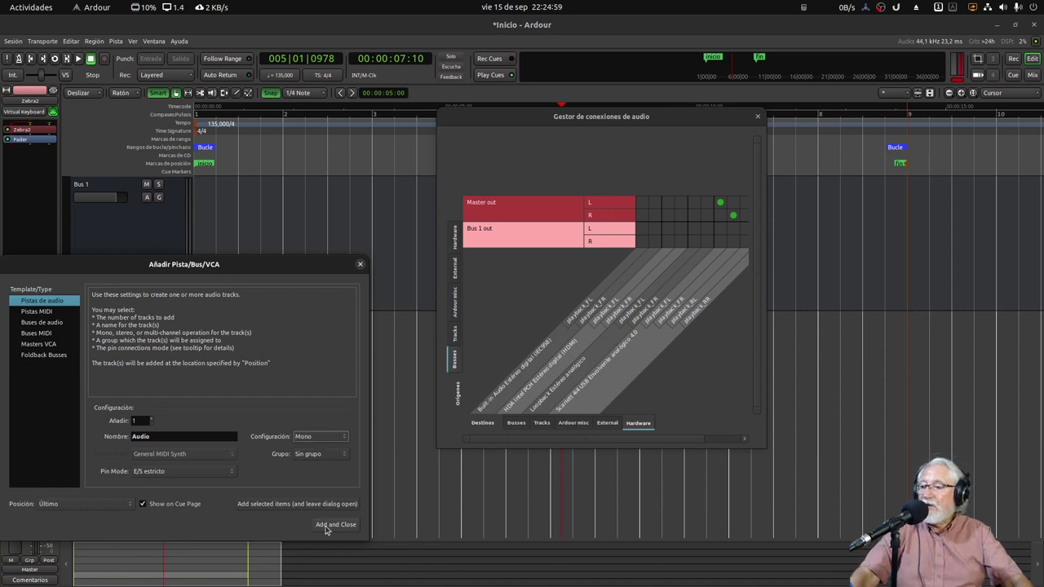
pyautogui.moveTo(173, 436); pyautogui.dragTo(108, 436)
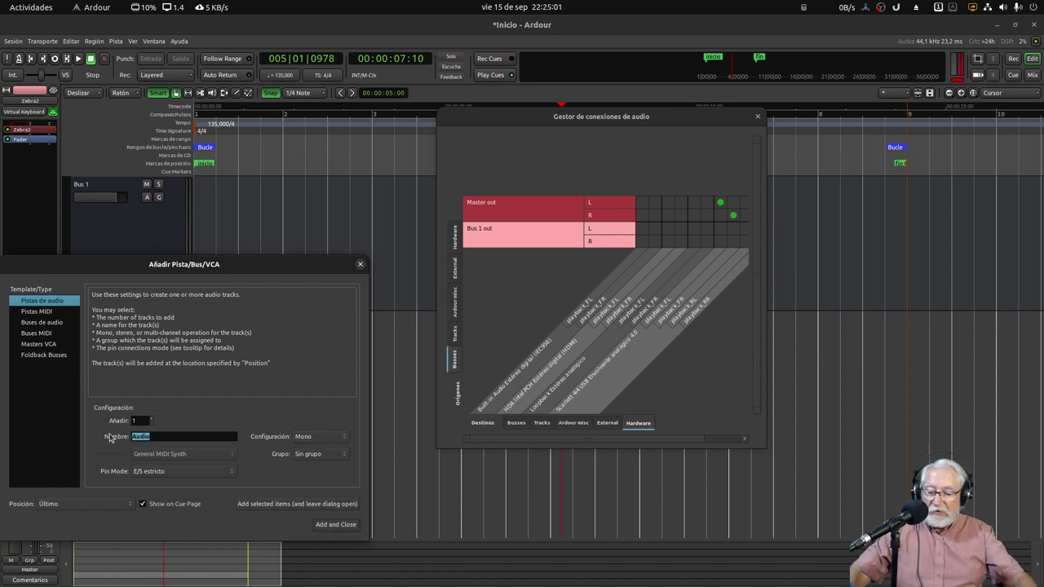
pyautogui.write('vo')
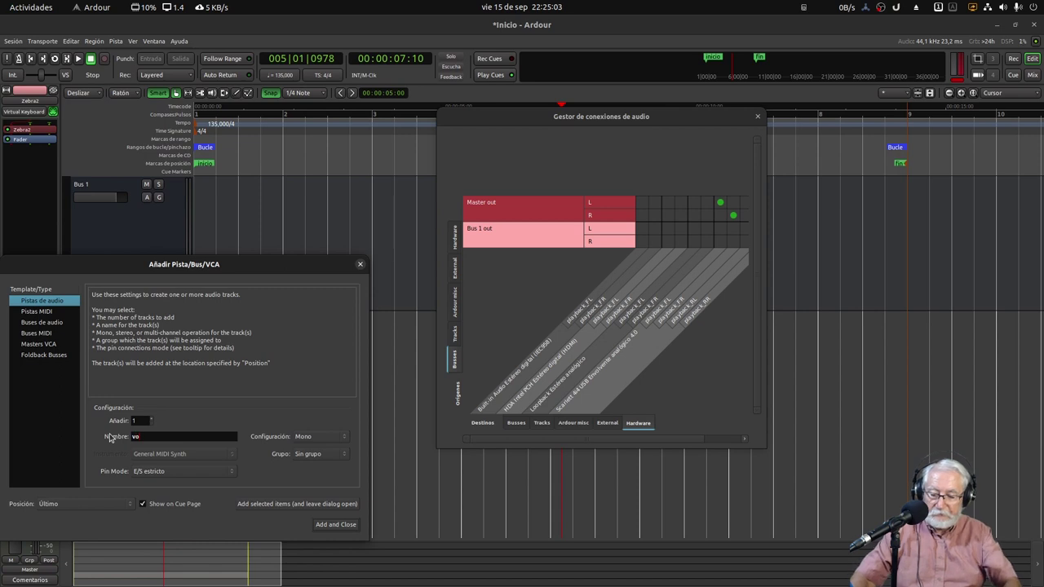
pyautogui.write('z')
pyautogui.press('Return')
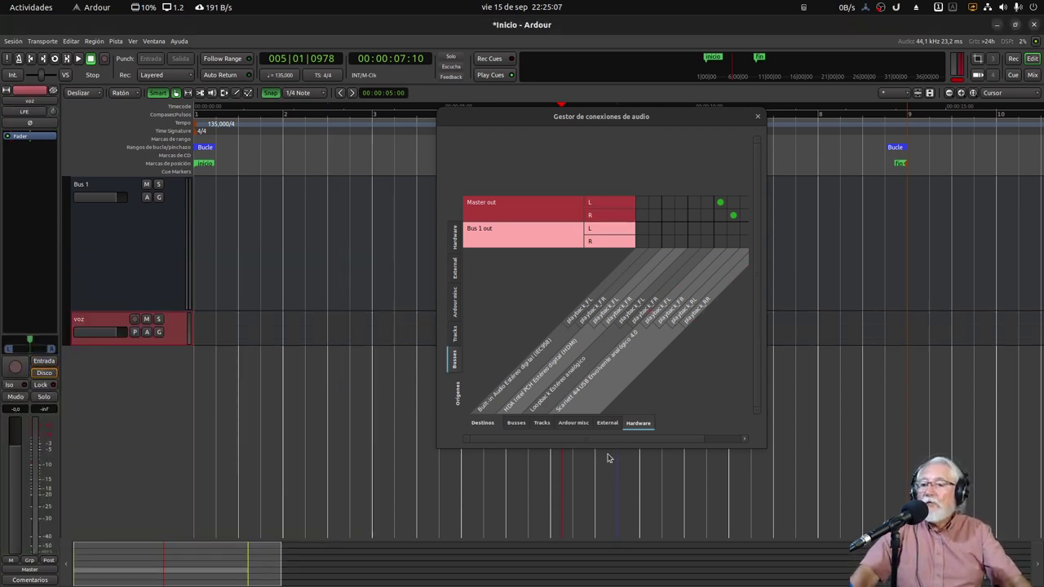
# View the Busses sources against the Tracks destinations and move the audio connections manager lower
pyautogui.click(542, 423)
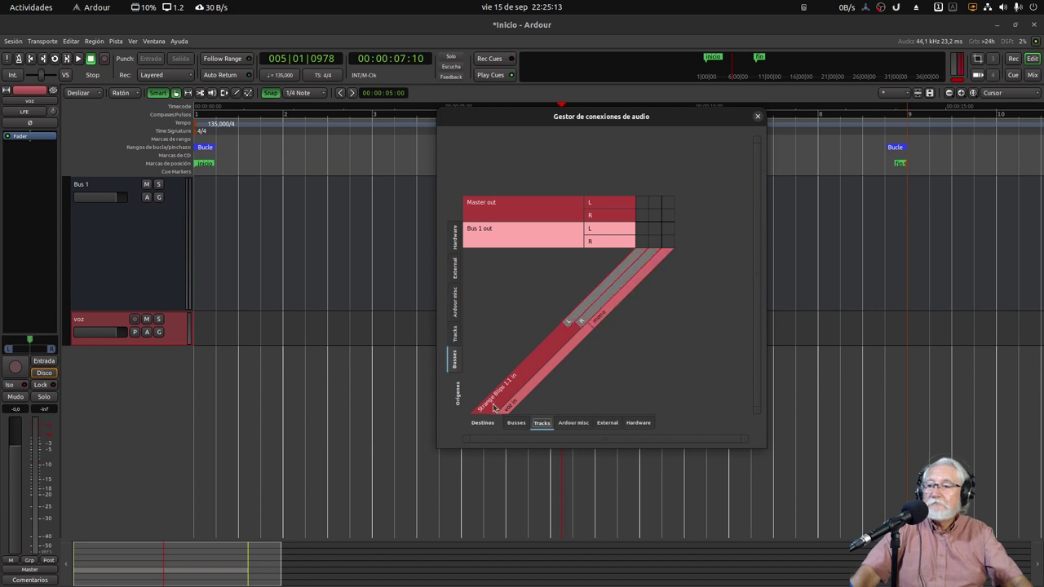
pyautogui.moveTo(690, 127); pyautogui.dragTo(663, 186)
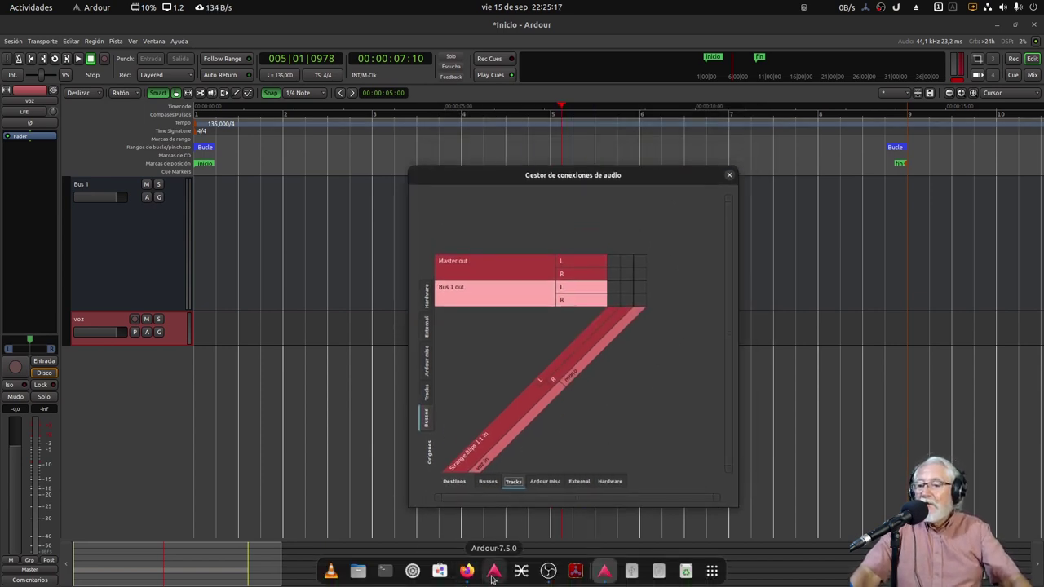
# Switch to Firefox and read the tutorial's paragraph on routing tracks to the Master bus, comparing it with the tracks-to-busses screenshot
pyautogui.click(469, 573)
pyautogui.scroll(-1, 545, 443)
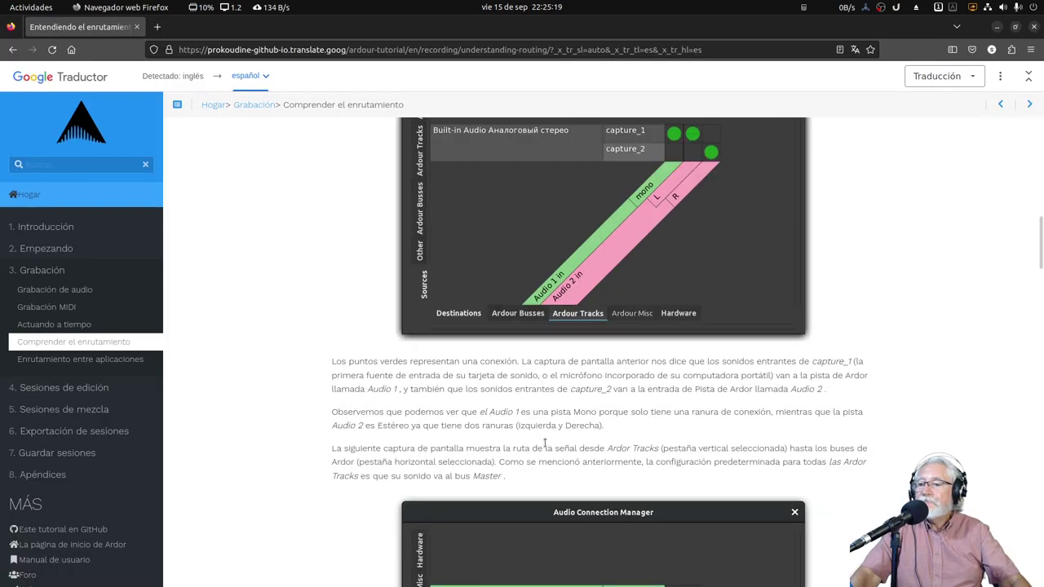
pyautogui.scroll(-1, 614, 421)
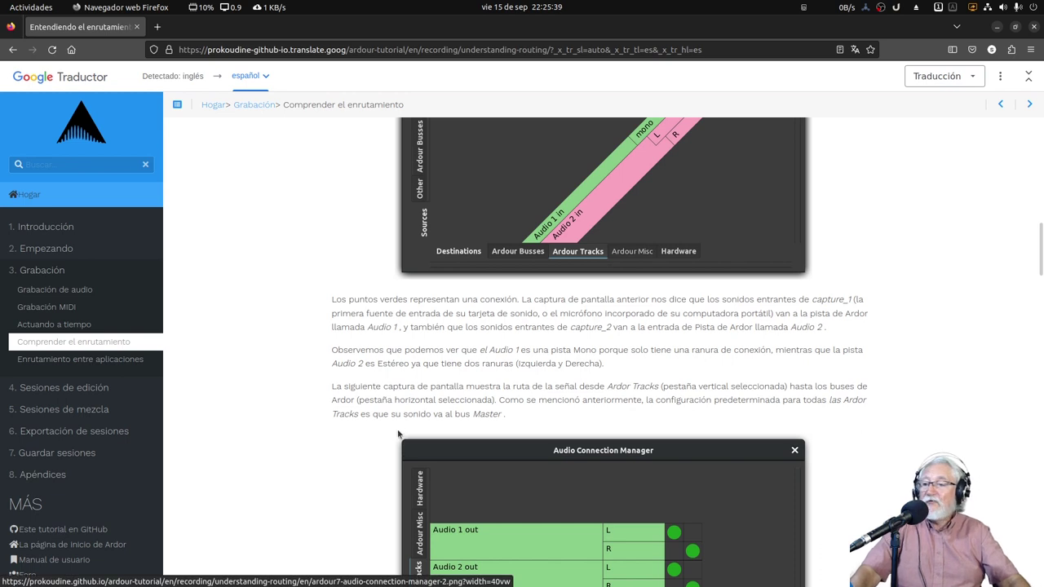
pyautogui.scroll(-3, 391, 435)
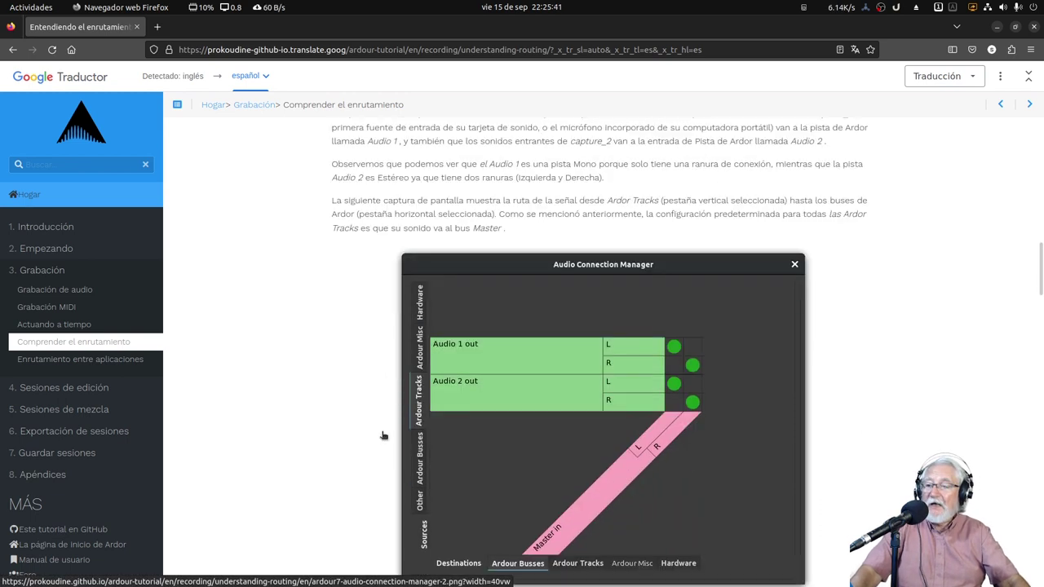
pyautogui.scroll(-1, 546, 519)
pyautogui.scroll(2, 583, 418)
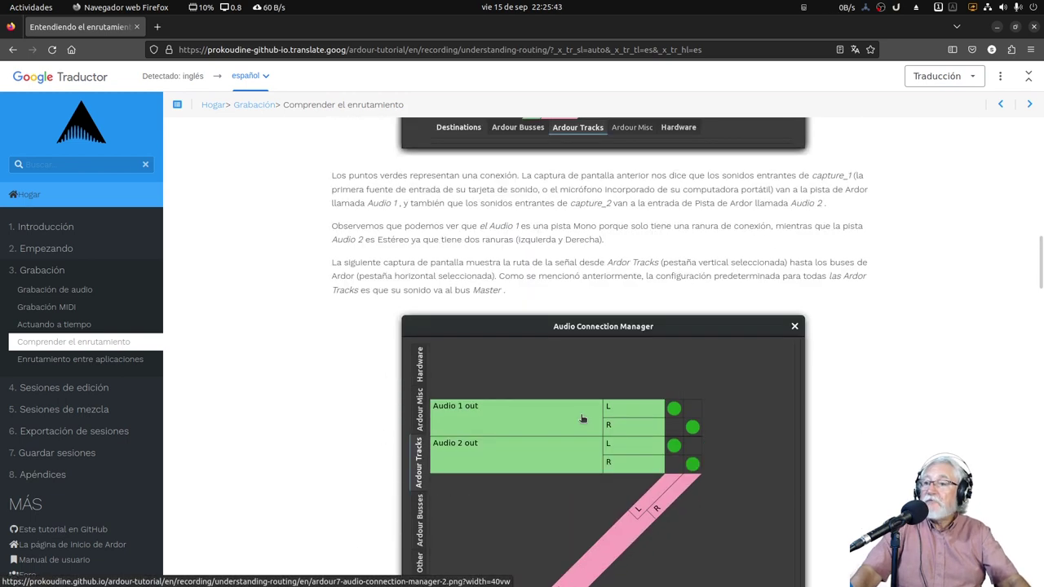
pyautogui.scroll(2, 583, 419)
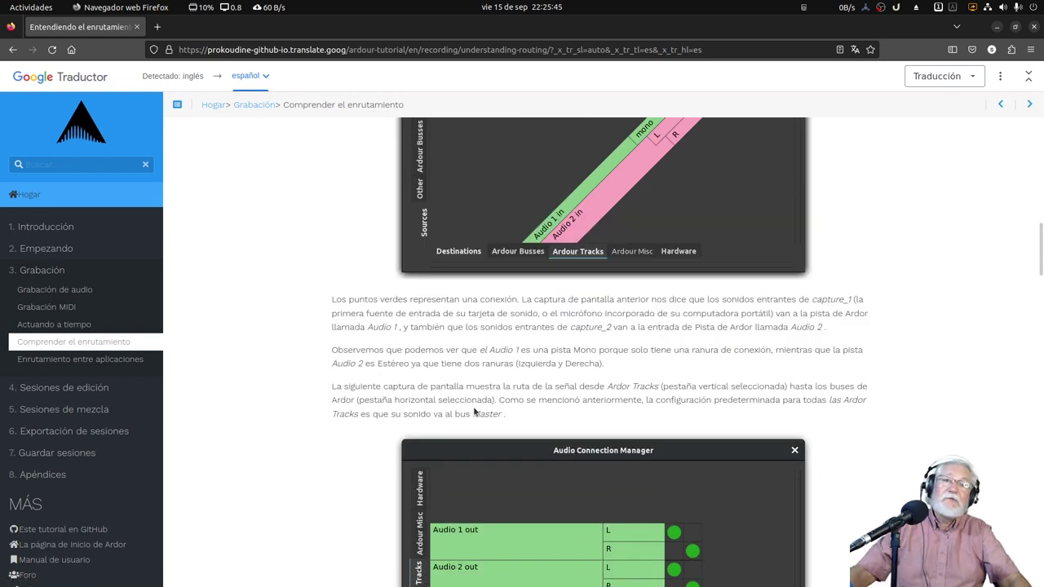
# Read the tutorial's note on mono track inputs and outputs and the introduction to routing Master to the hardware outputs
pyautogui.scroll(-7, 474, 412)
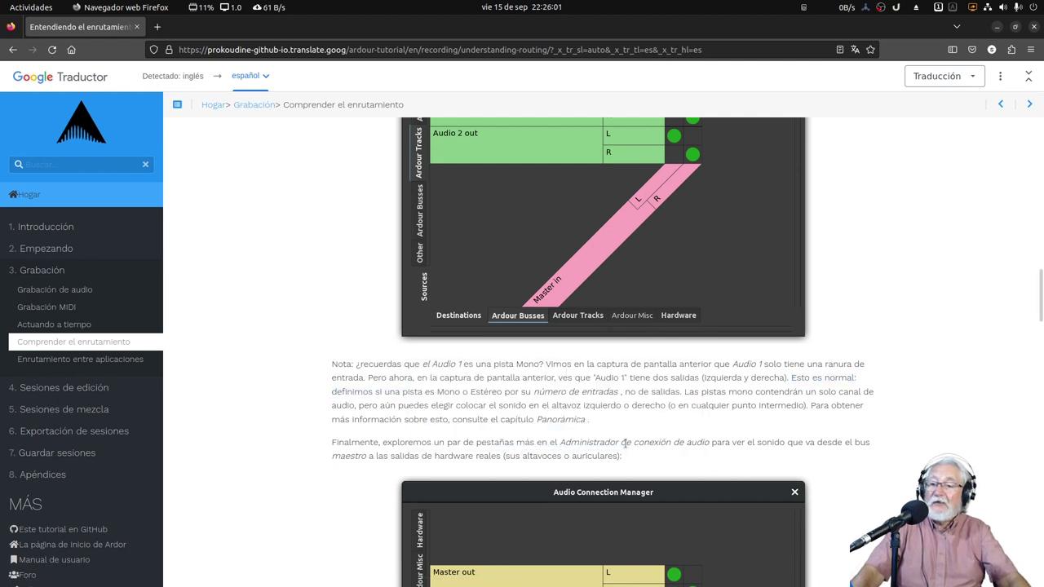
pyautogui.moveTo(694, 380)
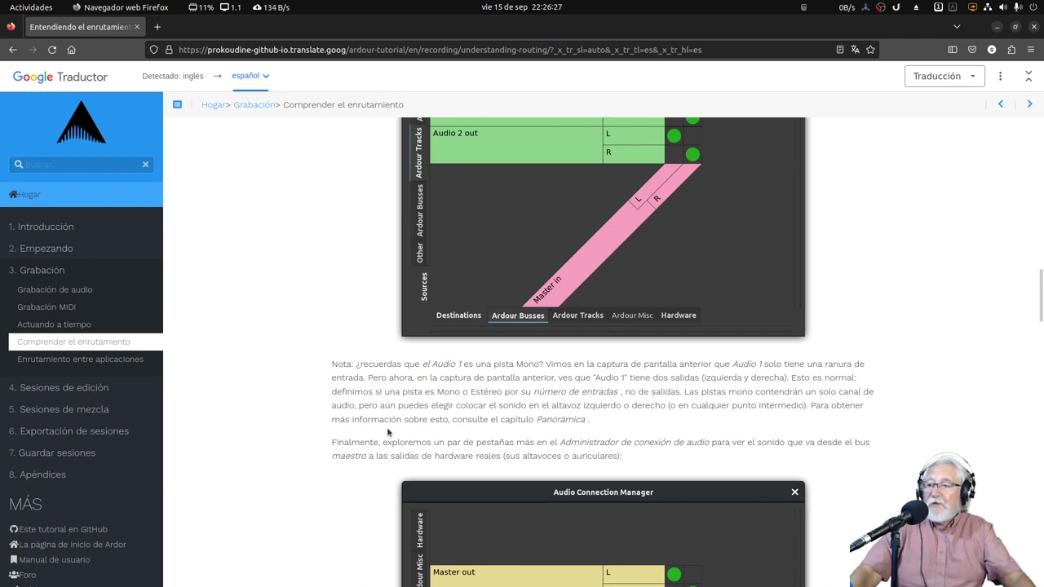
pyautogui.moveTo(423, 403)
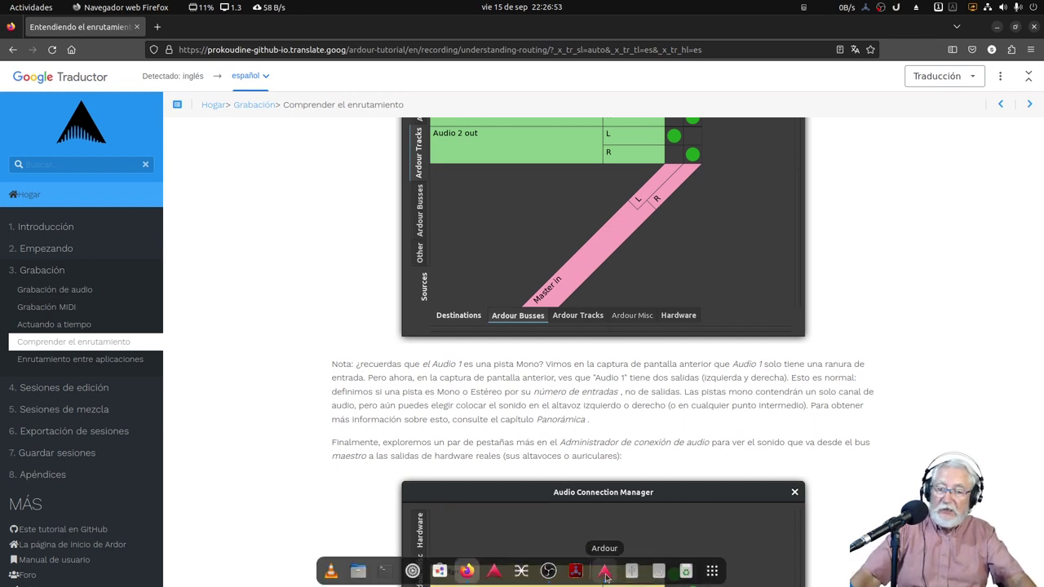
# Switch to Ardour and view the Tracks sources against the Hardware destinations, enlarging the audio connections manager to fit all tracks
pyautogui.click(604, 574)
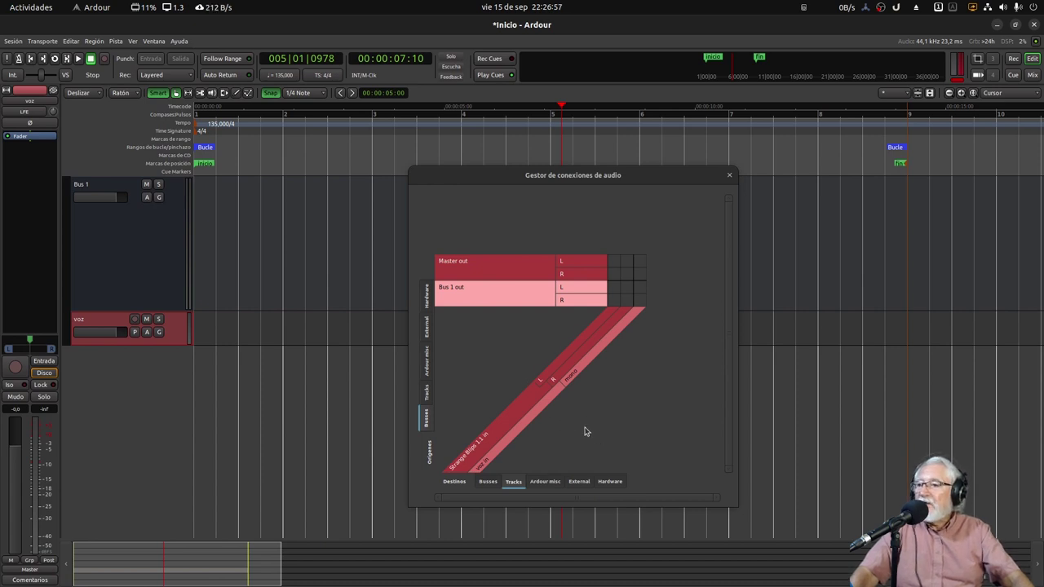
pyautogui.moveTo(655, 173); pyautogui.dragTo(649, 145)
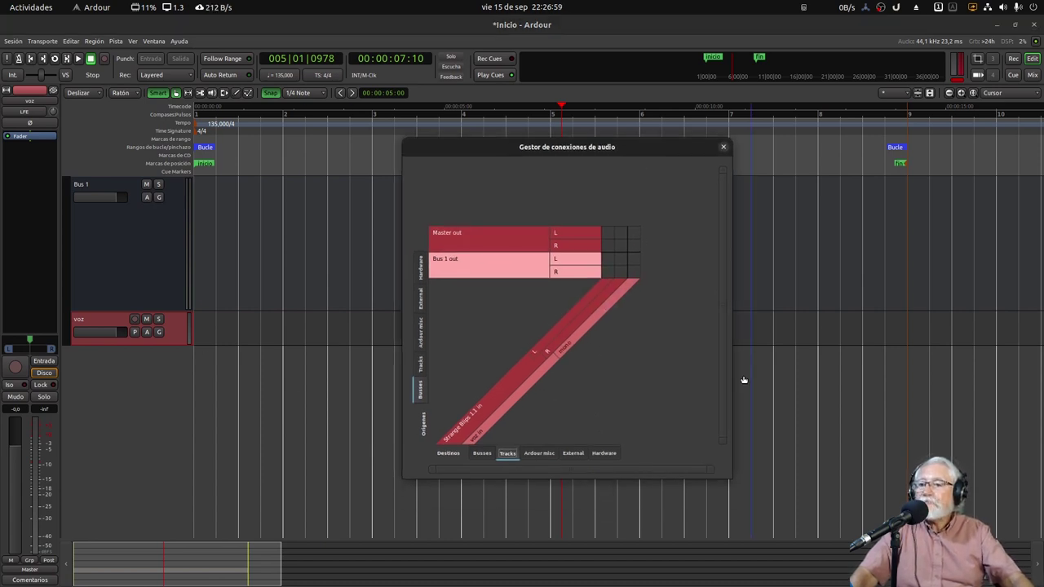
pyautogui.click(606, 455)
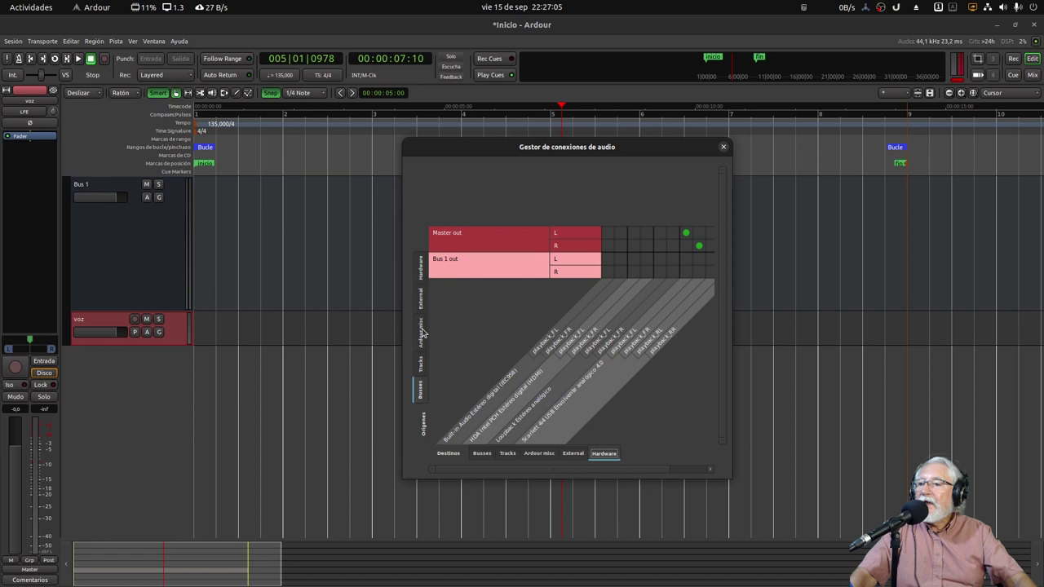
pyautogui.click(421, 366)
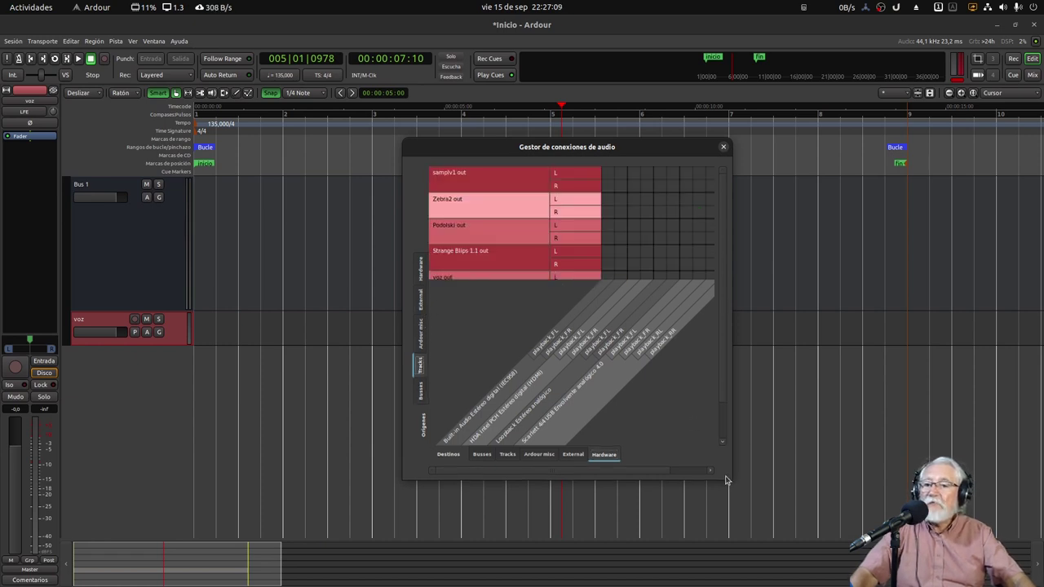
pyautogui.moveTo(721, 482); pyautogui.dragTo(715, 523)
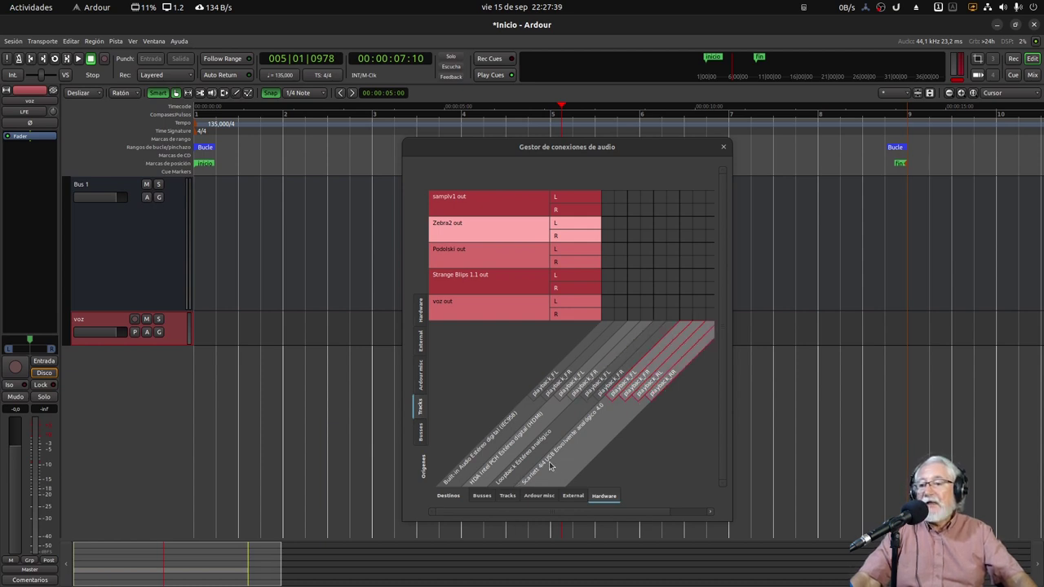
# Try connecting voz out L and R to the Scarlett 4i4's playback_FL and playback_FR, remove both connections, and close the manager
pyautogui.click(686, 302)
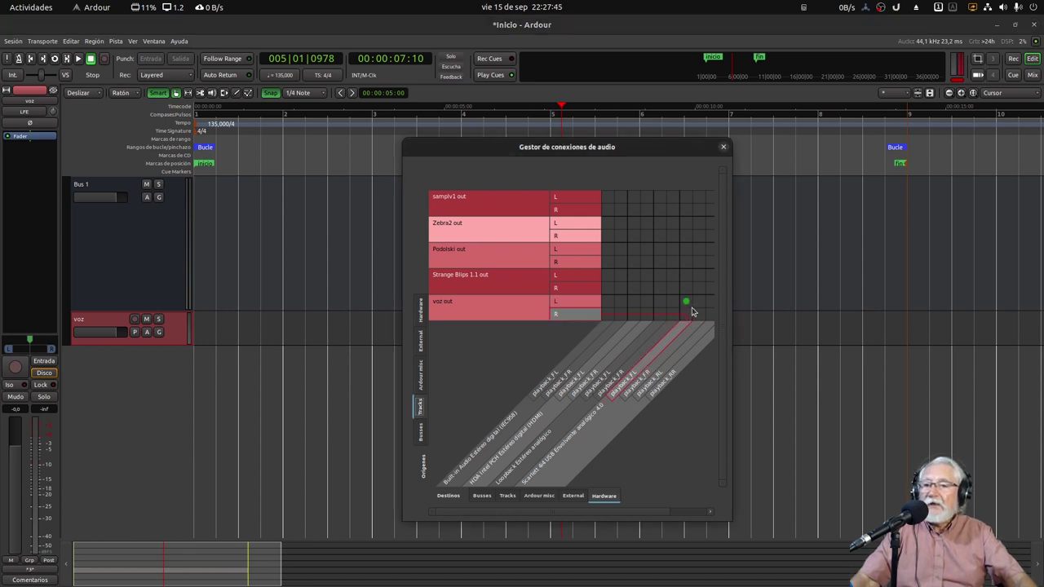
pyautogui.click(699, 314)
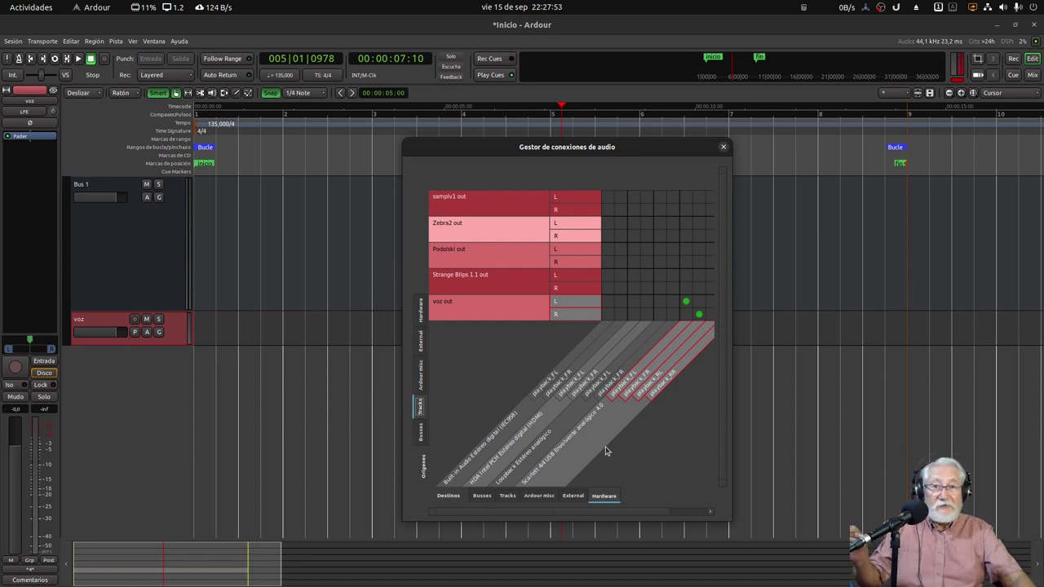
pyautogui.click(686, 301)
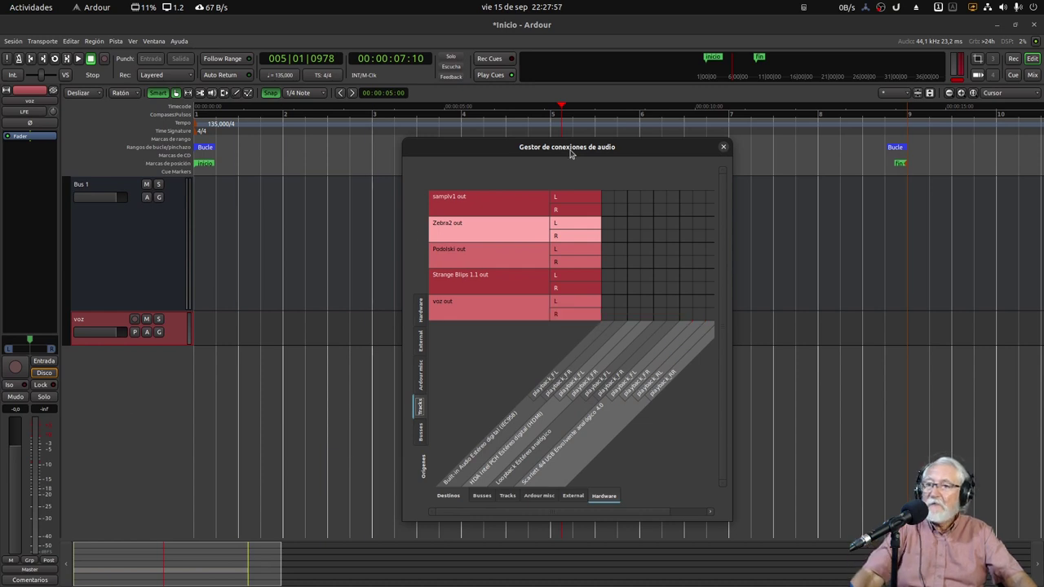
pyautogui.click(722, 147)
# Increase the voz track's height and open its input connections in an enlarged window clear of the track
pyautogui.moveTo(144, 345); pyautogui.dragTo(135, 390)
pyautogui.rightClick(135, 389)
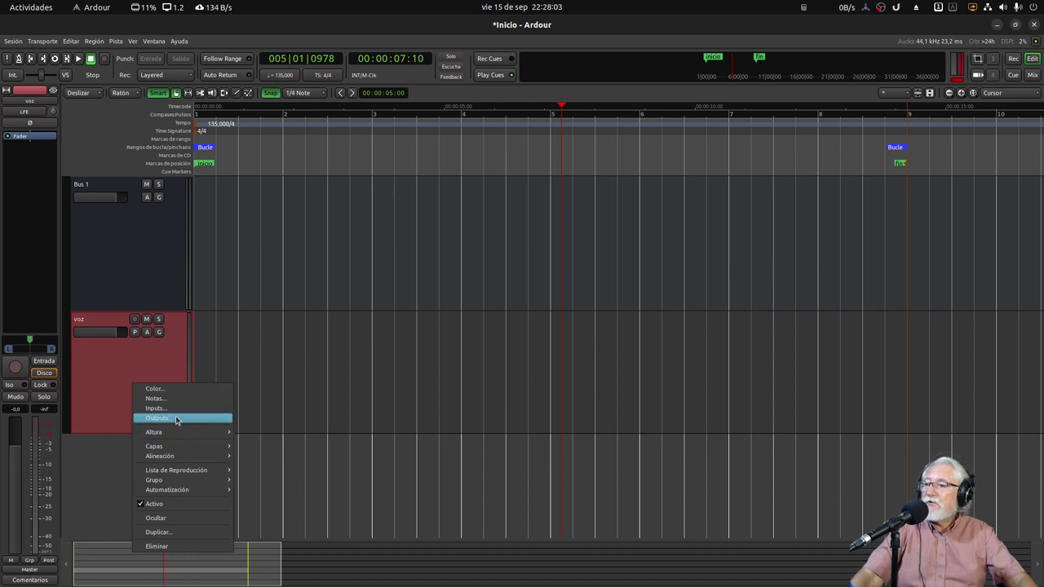
pyautogui.click(163, 410)
pyautogui.moveTo(234, 299); pyautogui.dragTo(391, 103)
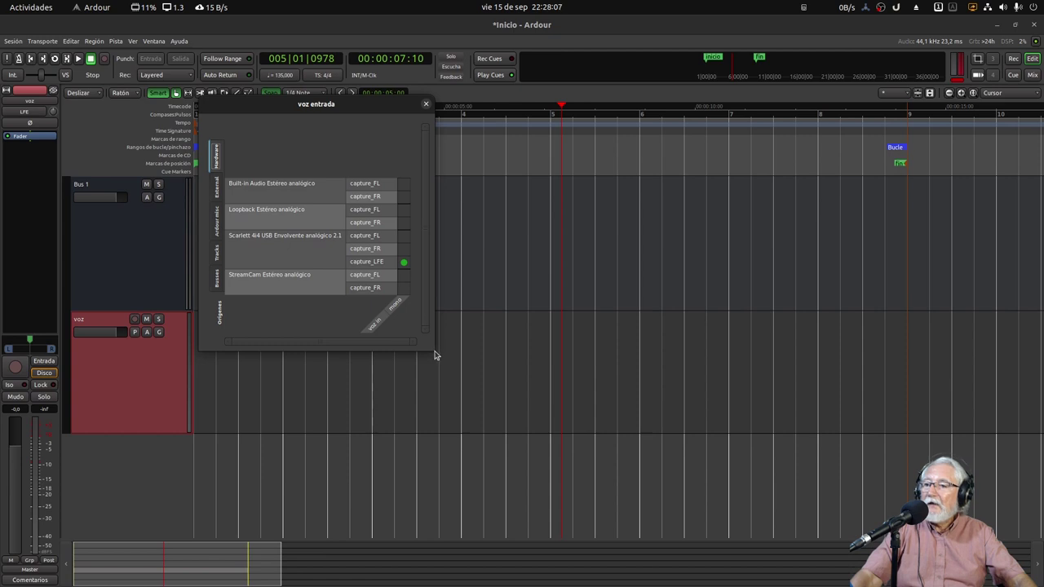
pyautogui.moveTo(435, 351); pyautogui.dragTo(597, 430)
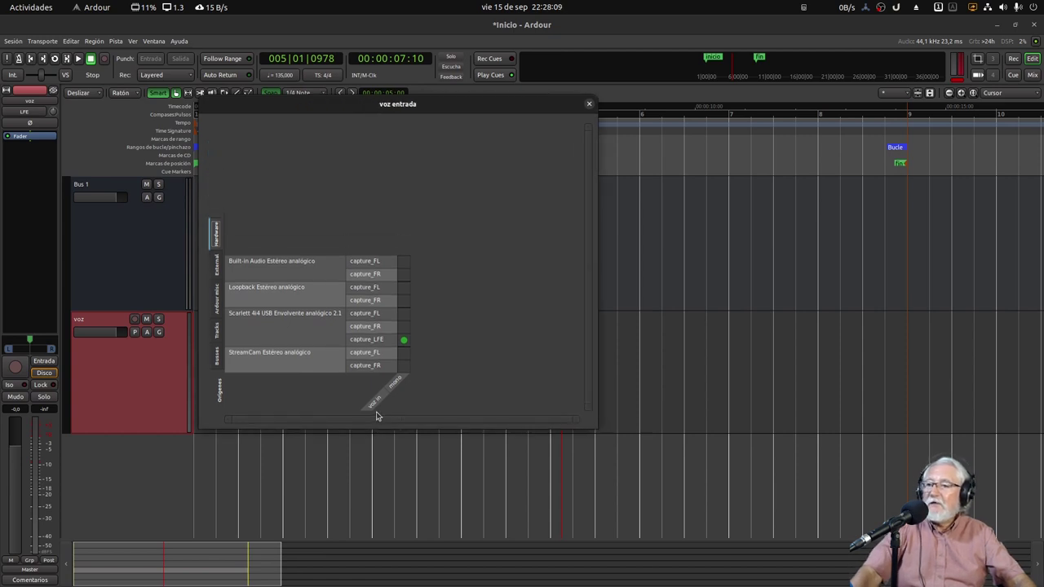
# View the Tracks sources available for the voz input and close its input connections window
pyautogui.click(217, 330)
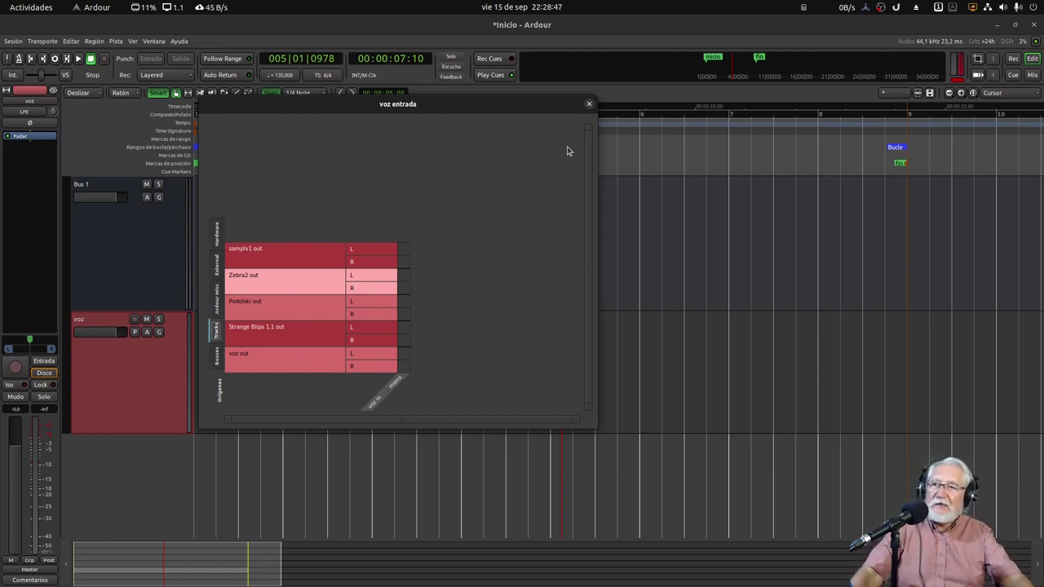
pyautogui.click(589, 103)
pyautogui.moveTo(389, 584)
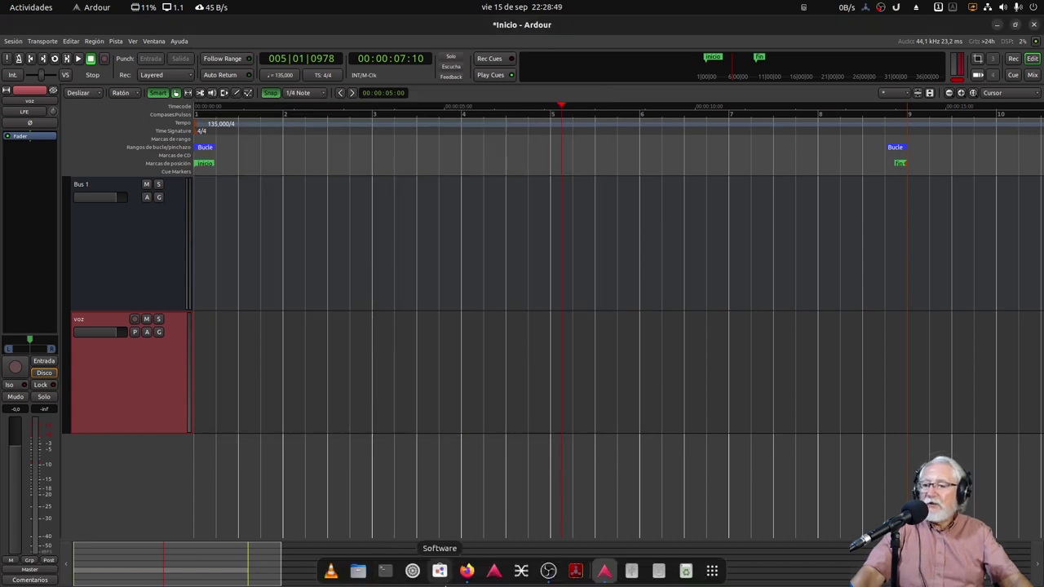
# Switch to Firefox and read how the master bus output reaches the hardware outputs in the routing tutorial
pyautogui.click(466, 571)
pyautogui.scroll(-3, 323, 441)
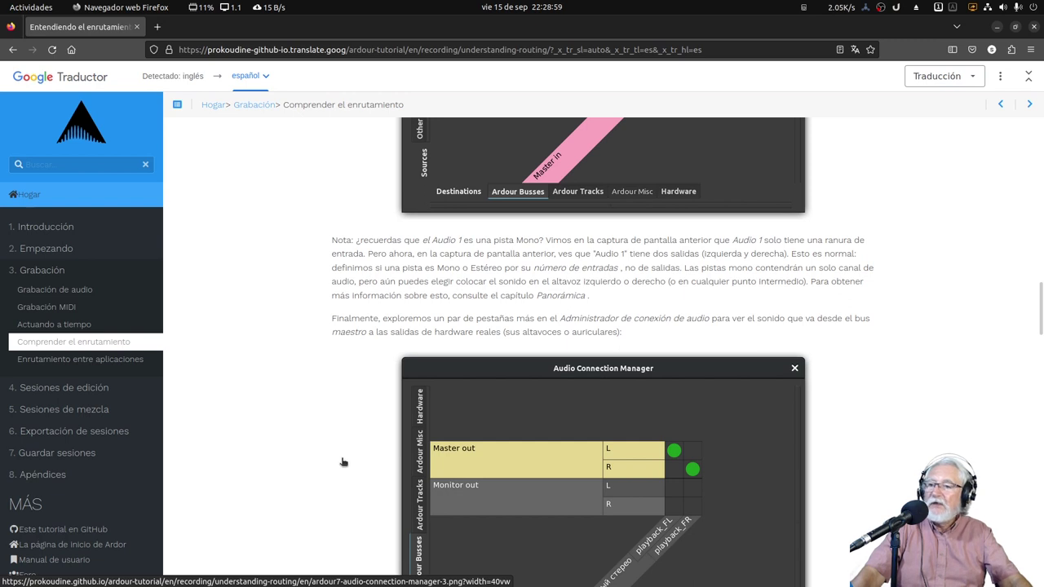
pyautogui.scroll(-1, 343, 462)
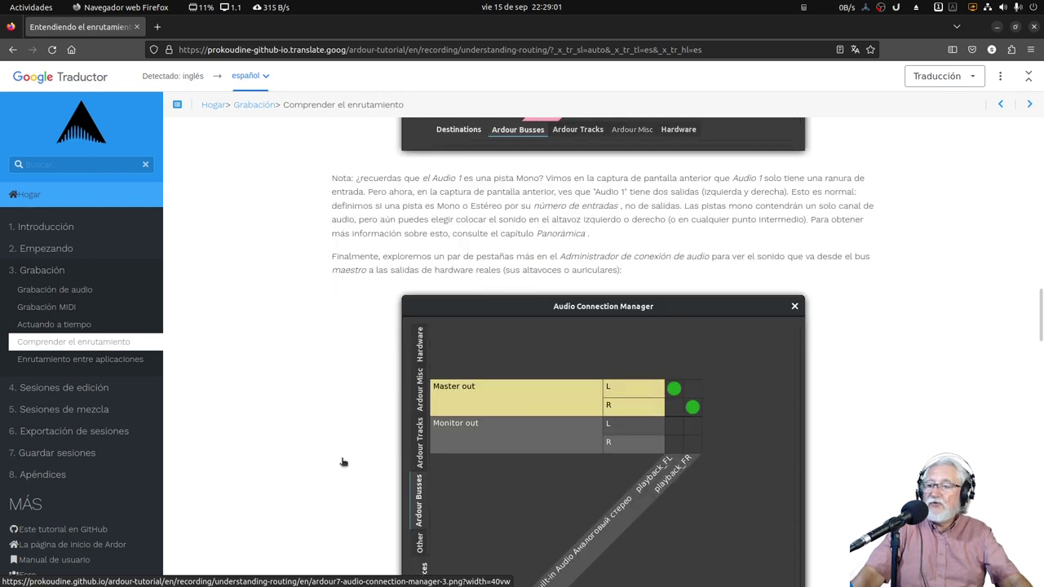
pyautogui.scroll(-1, 343, 462)
pyautogui.scroll(-1, 343, 463)
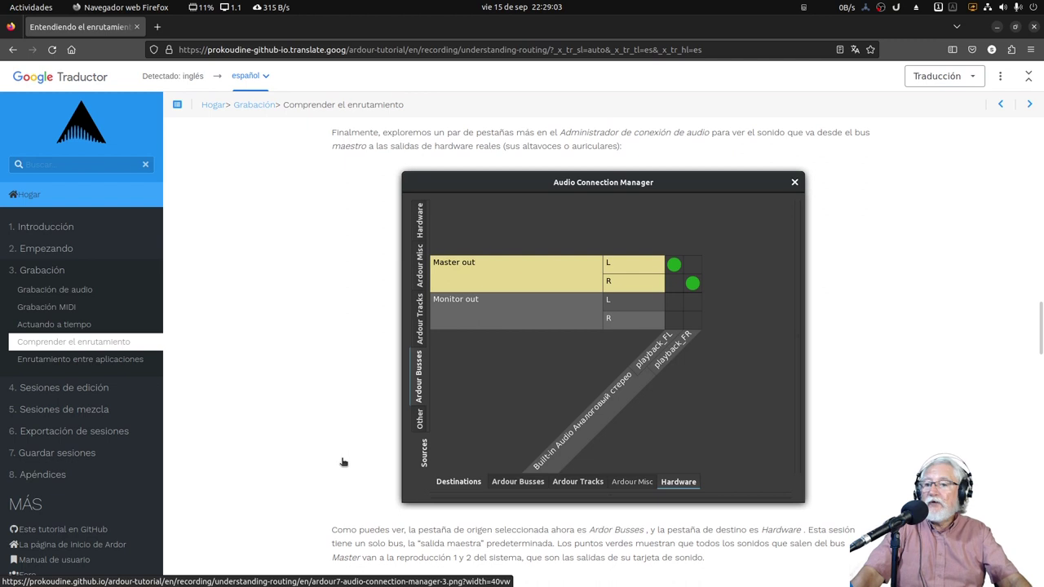
pyautogui.scroll(-1, 343, 463)
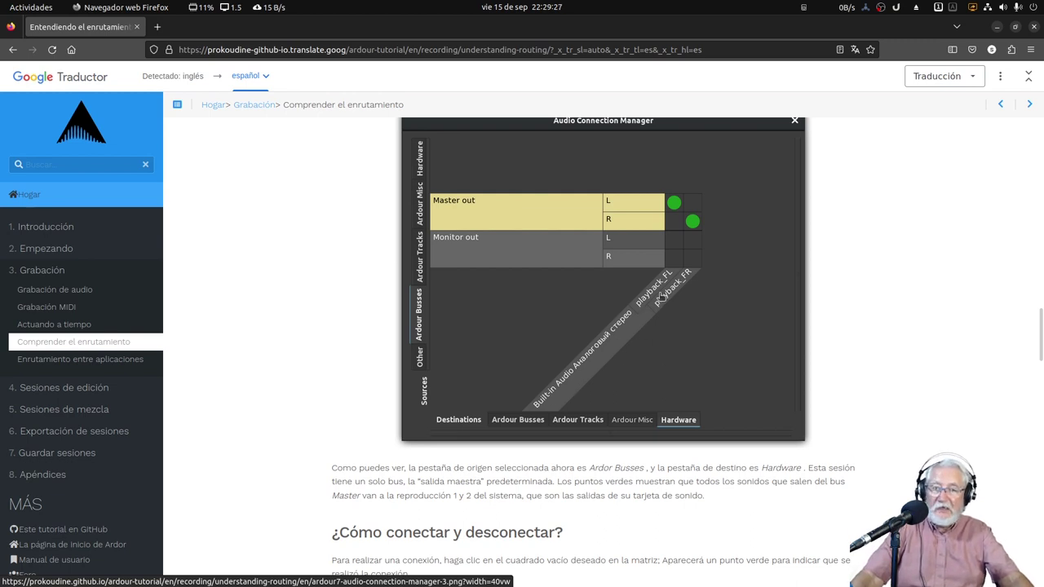
pyautogui.scroll(-3, 665, 433)
pyautogui.scroll(-2, 664, 434)
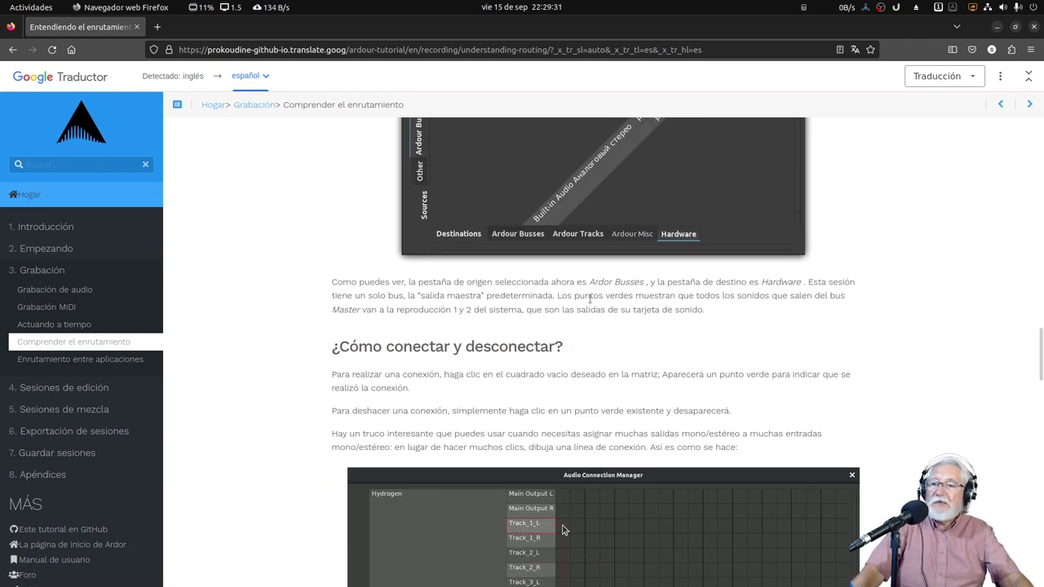
pyautogui.moveTo(571, 307)
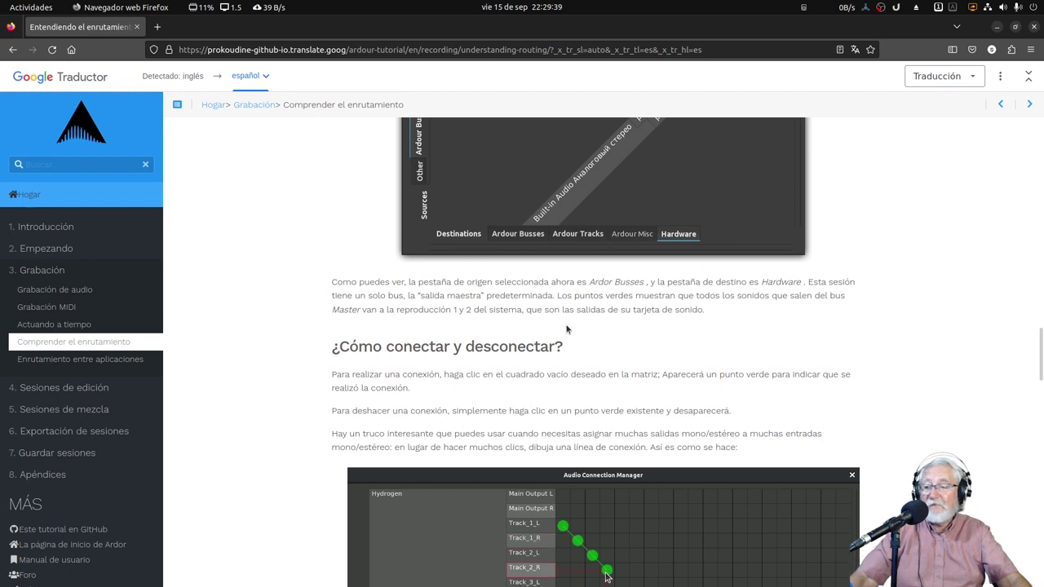
# Read the tutorial section on making, undoing and line-drawing connections, up to the practical example of routing to a bus
pyautogui.scroll(-3, 568, 328)
pyautogui.scroll(-2, 568, 328)
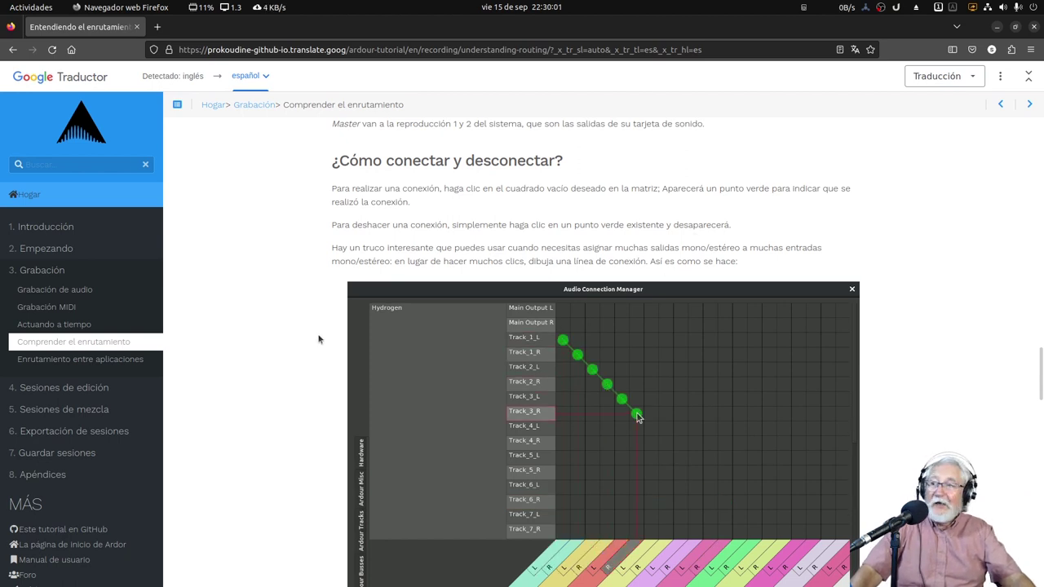
pyautogui.scroll(-1, 322, 338)
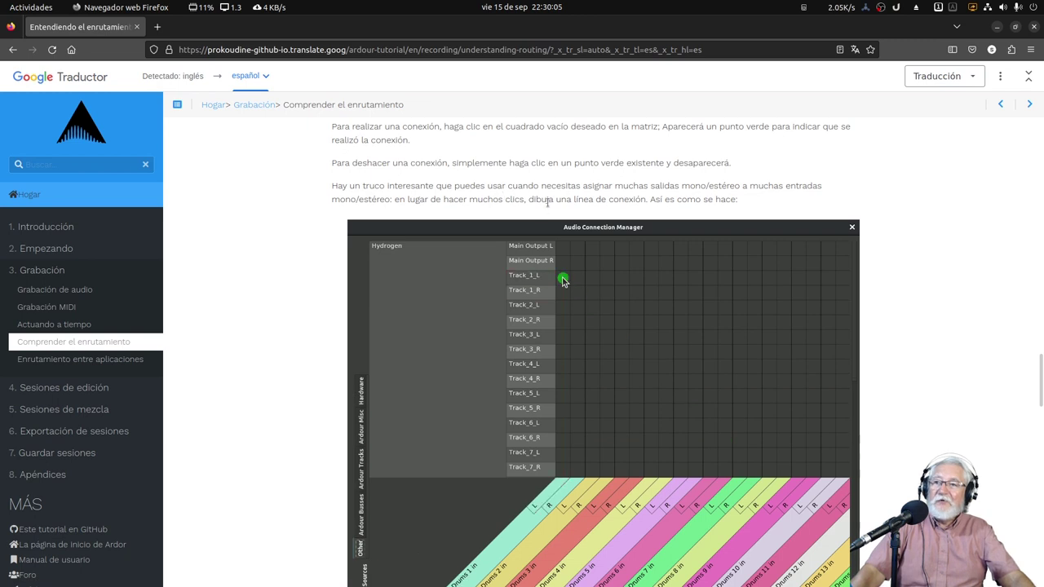
pyautogui.moveTo(558, 199)
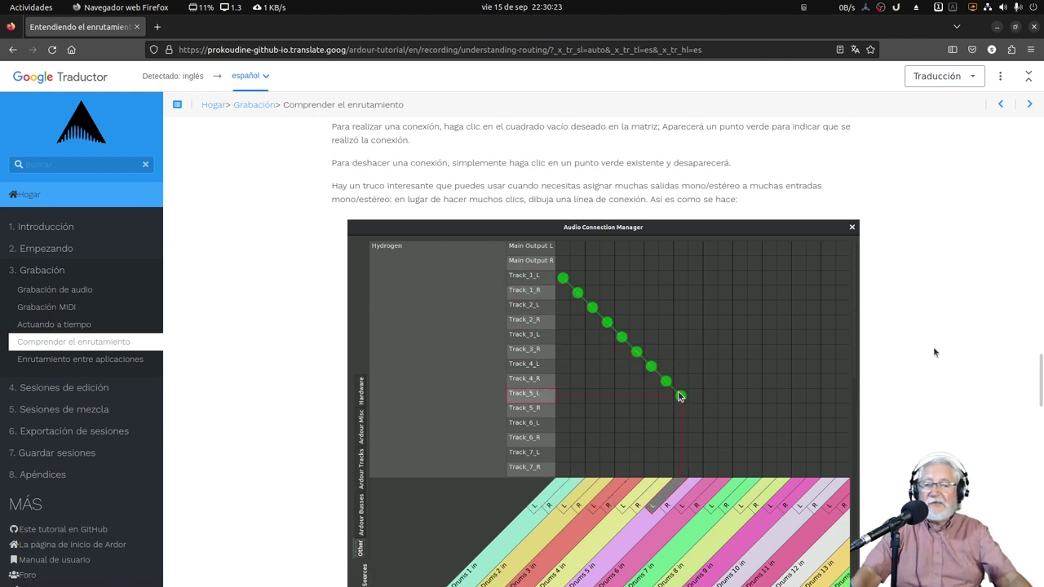
pyautogui.scroll(-3, 934, 347)
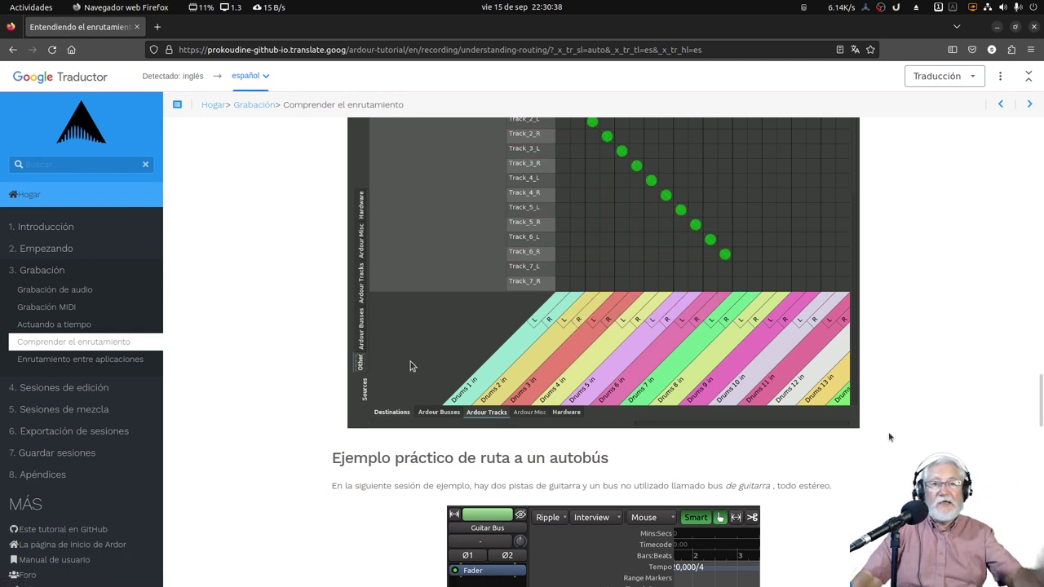
pyautogui.scroll(-3, 889, 437)
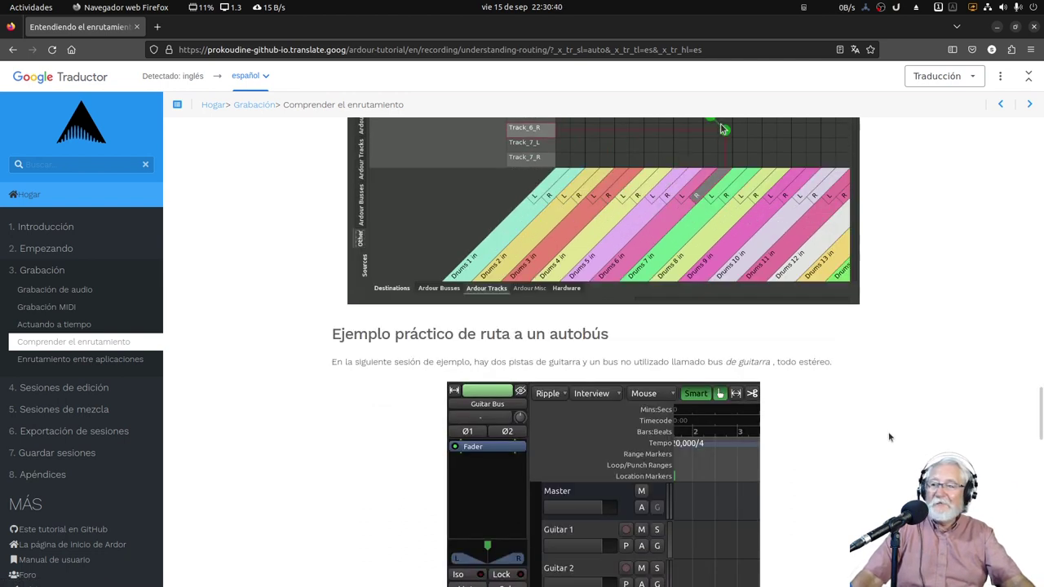
pyautogui.scroll(-1, 889, 435)
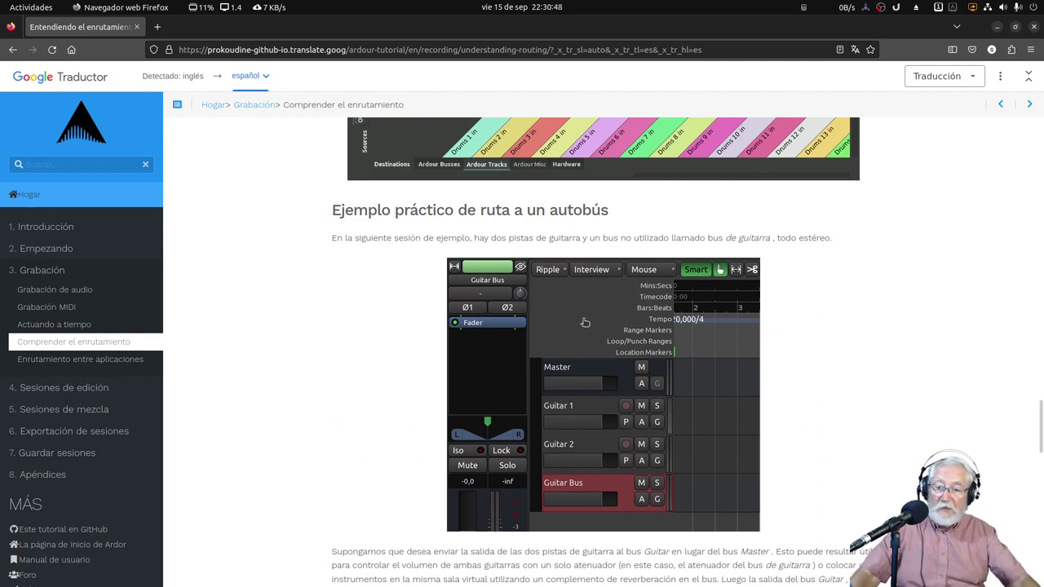
# Switch to Ardour and open the audio connections manager, placing it clear of the track headers
pyautogui.moveTo(734, 583)
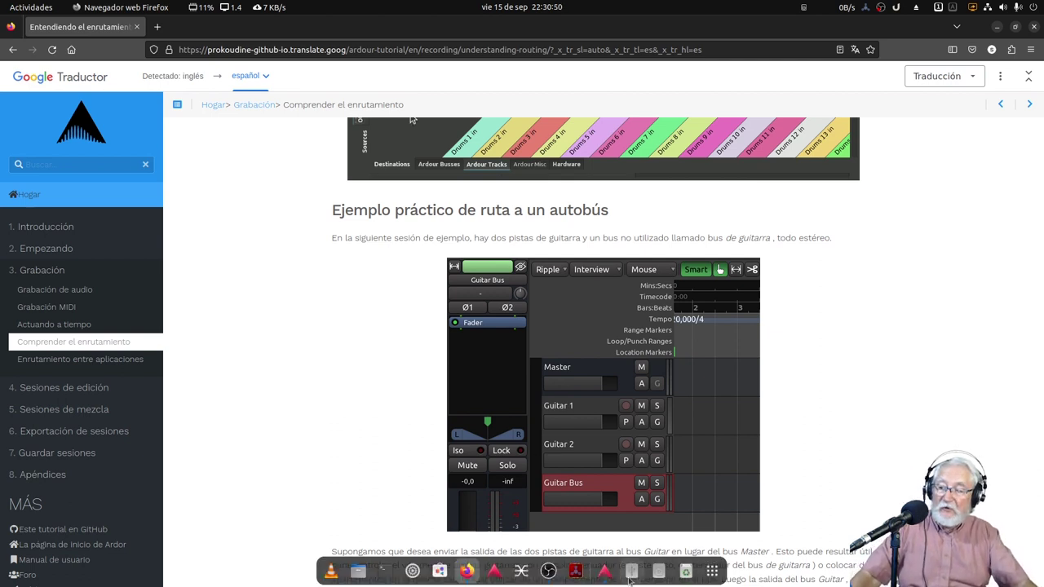
pyautogui.click(603, 571)
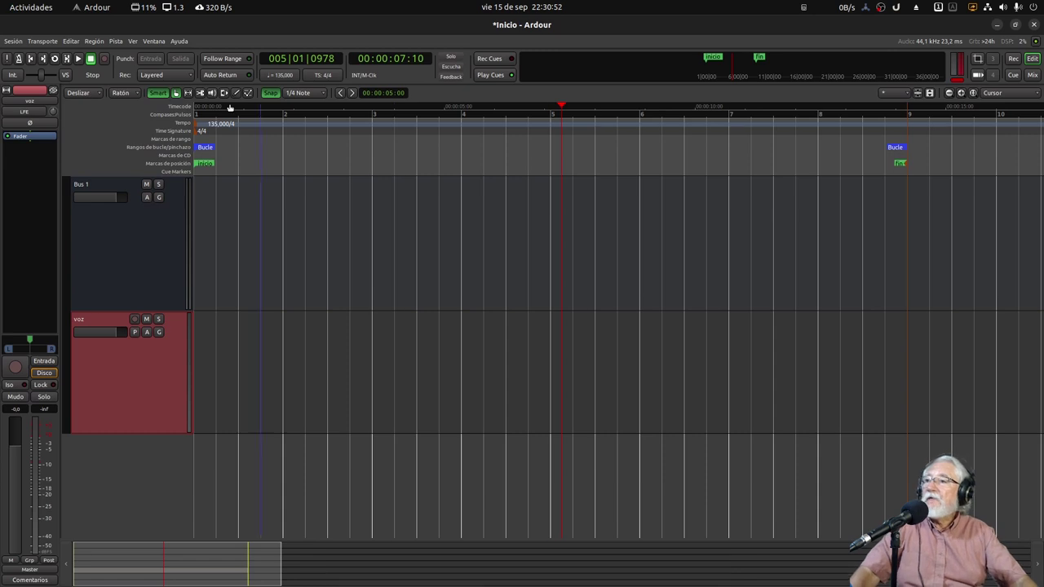
pyautogui.click(152, 42)
pyautogui.click(179, 193)
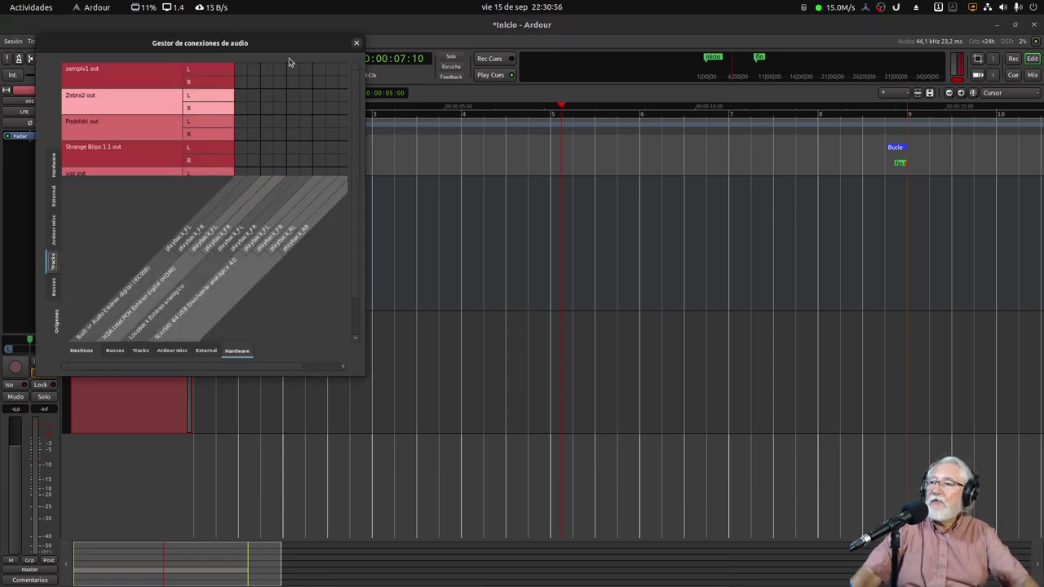
pyautogui.moveTo(279, 42); pyautogui.dragTo(487, 188)
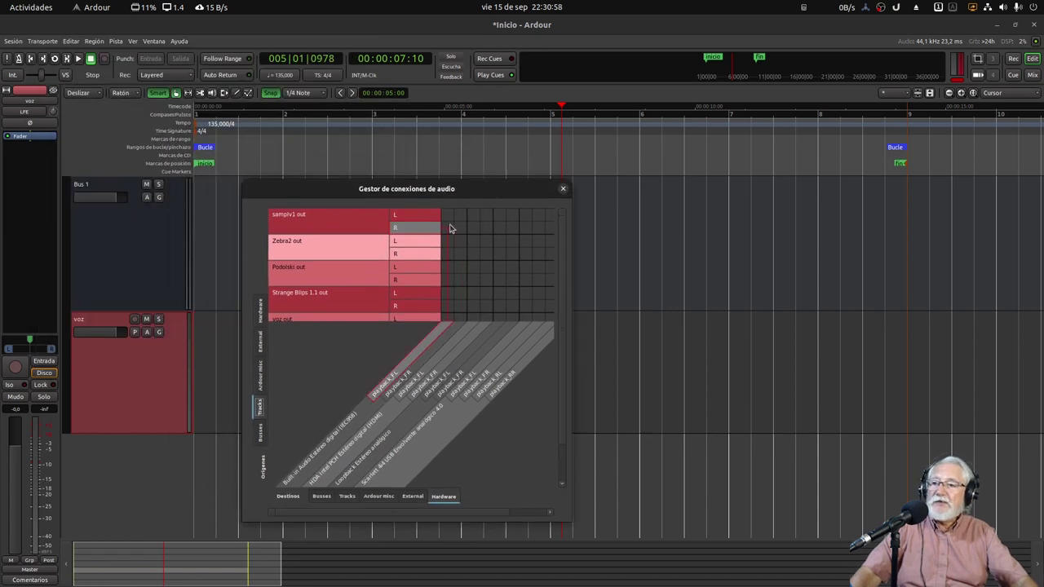
# Try drawing a diagonal line of hardware connections from samplv1 out L to voz out L, and remove them all
pyautogui.moveTo(447, 215); pyautogui.dragTo(552, 324)
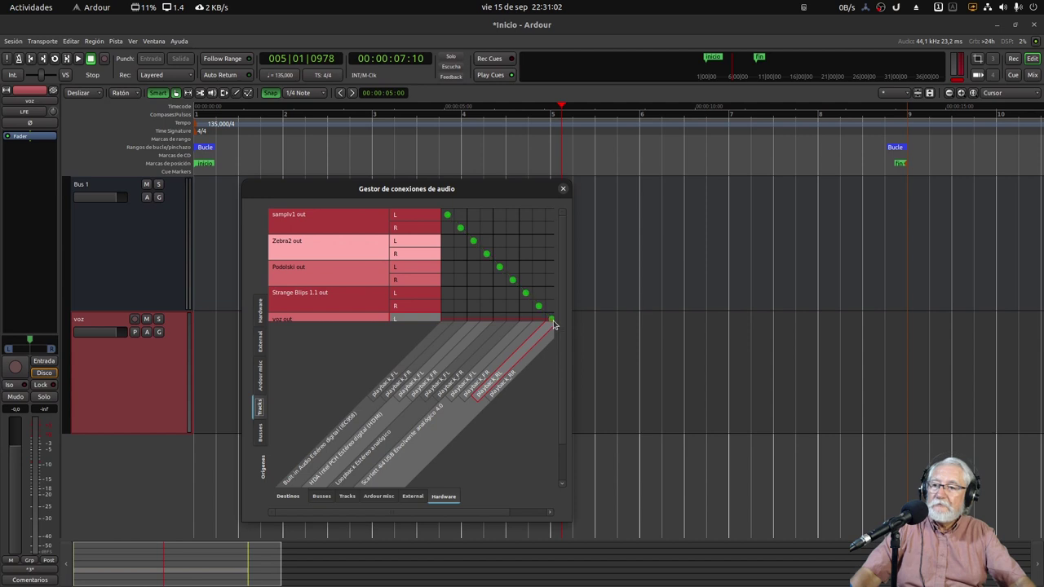
pyautogui.rightClick(450, 220)
pyautogui.click(447, 220)
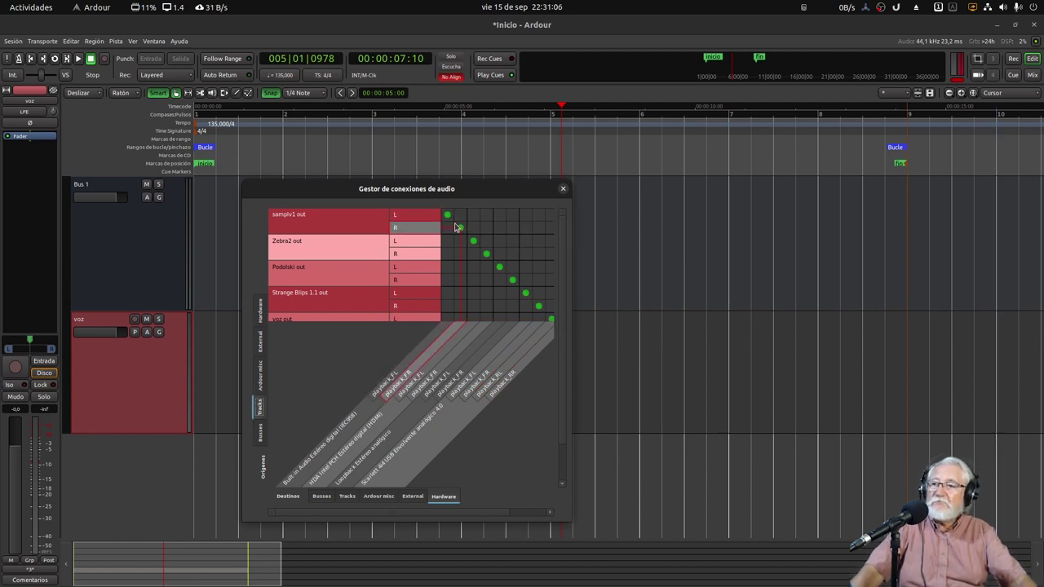
pyautogui.click(447, 219)
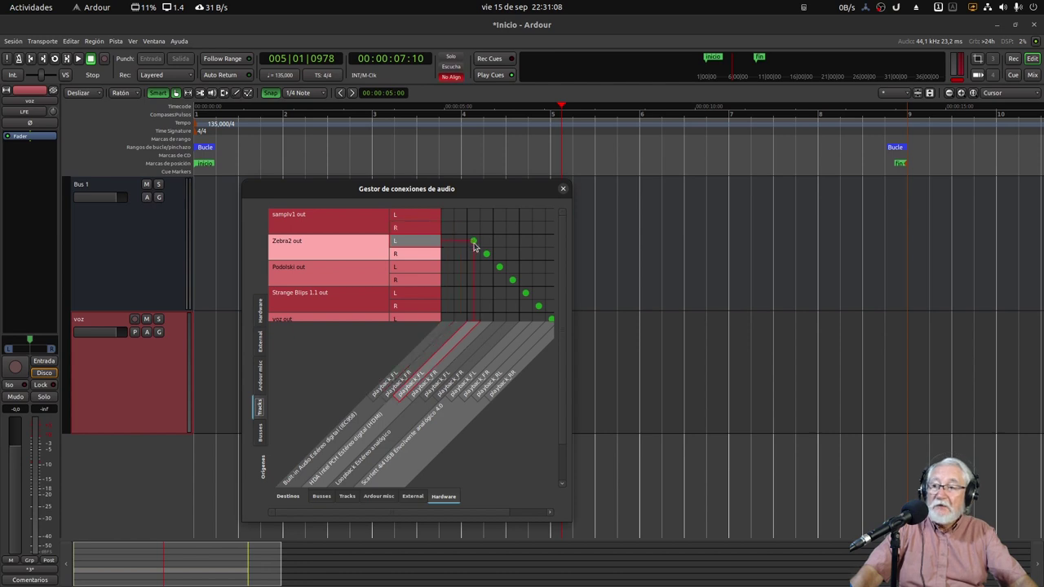
pyautogui.moveTo(492, 262); pyautogui.dragTo(552, 319)
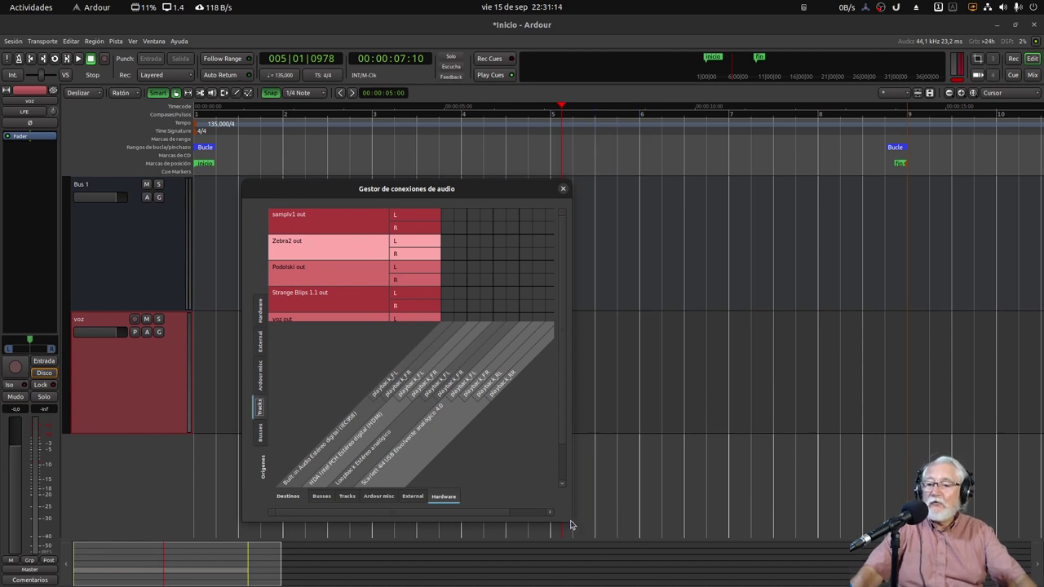
# Enlarge the connections manager, compare the Tracks destinations with the session's tracks, and close the manager
pyautogui.moveTo(575, 382); pyautogui.dragTo(693, 390)
pyautogui.moveTo(663, 178); pyautogui.dragTo(663, 117)
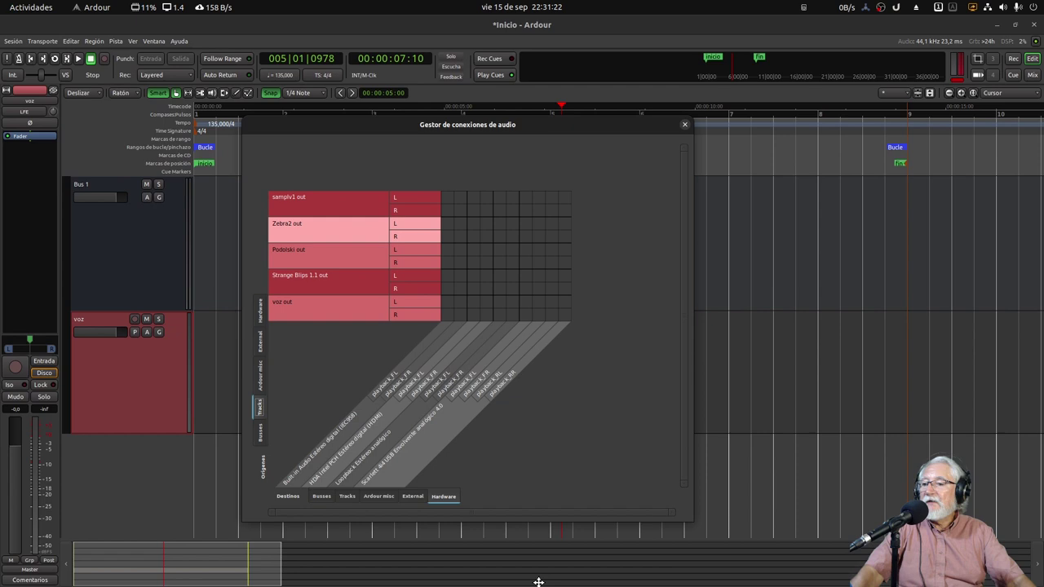
pyautogui.click(347, 498)
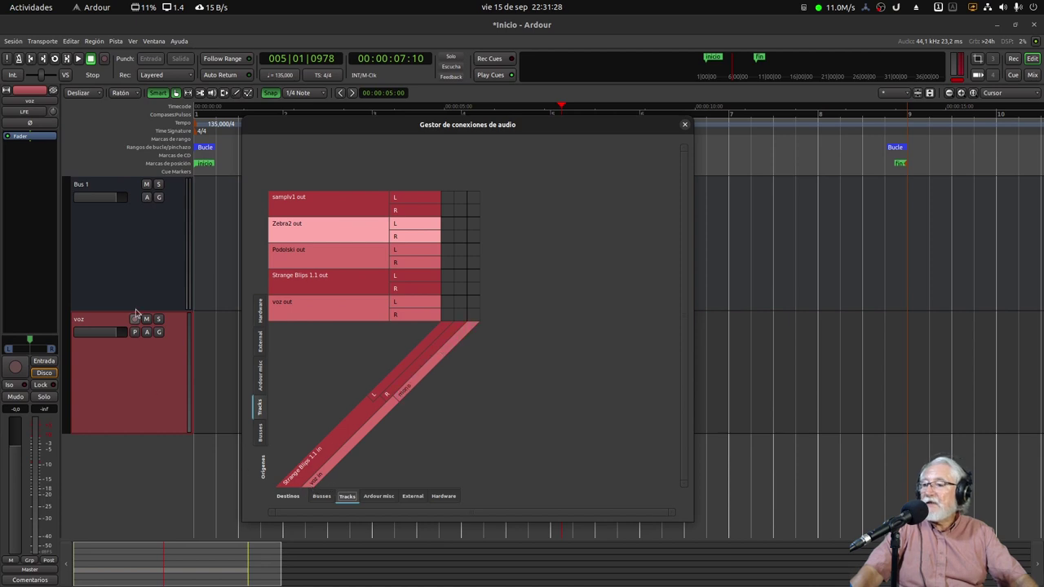
pyautogui.scroll(2, 118, 254)
pyautogui.scroll(-1, 97, 336)
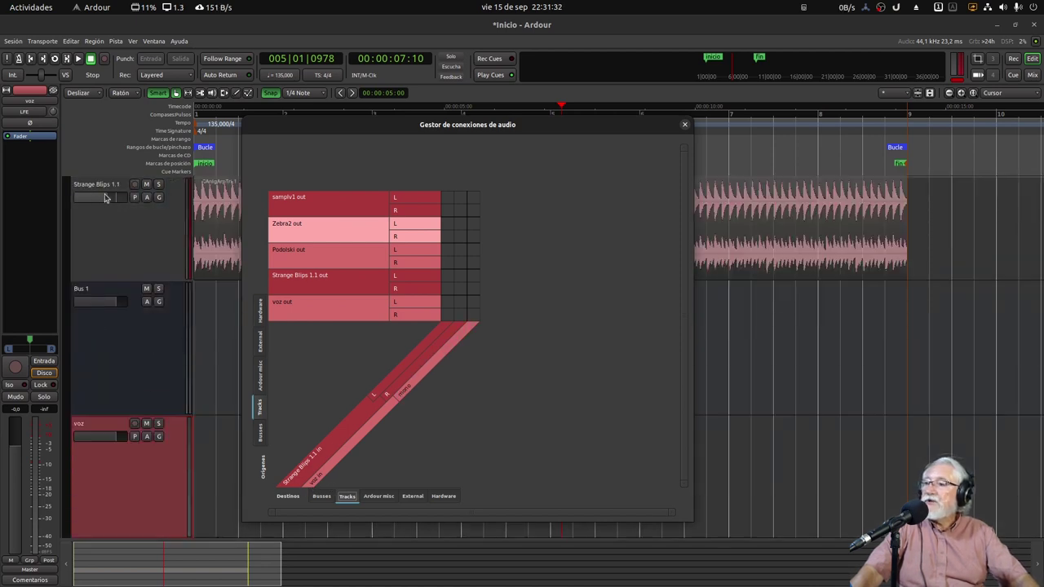
pyautogui.scroll(-1, 118, 236)
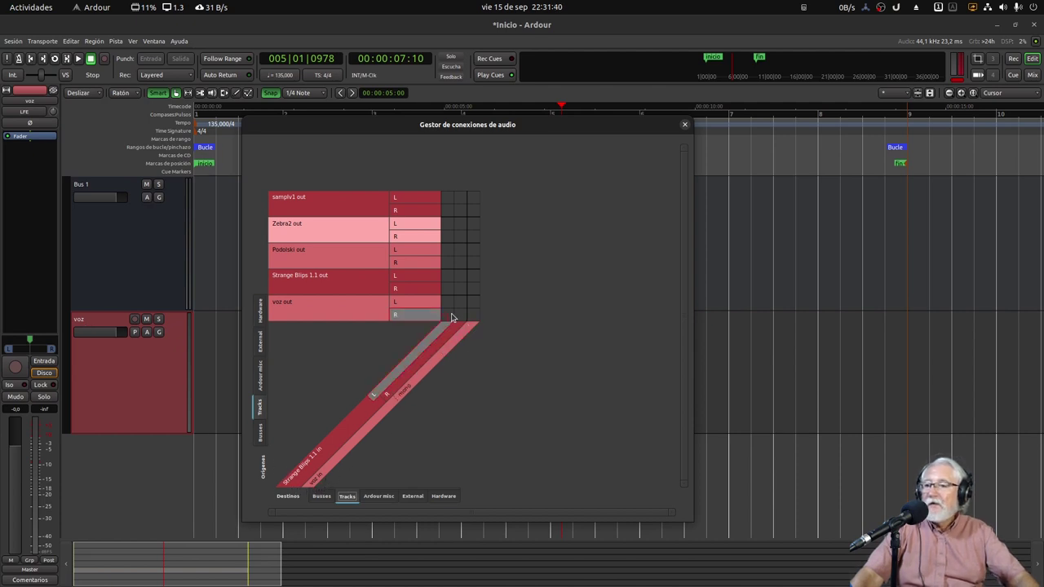
pyautogui.click(687, 125)
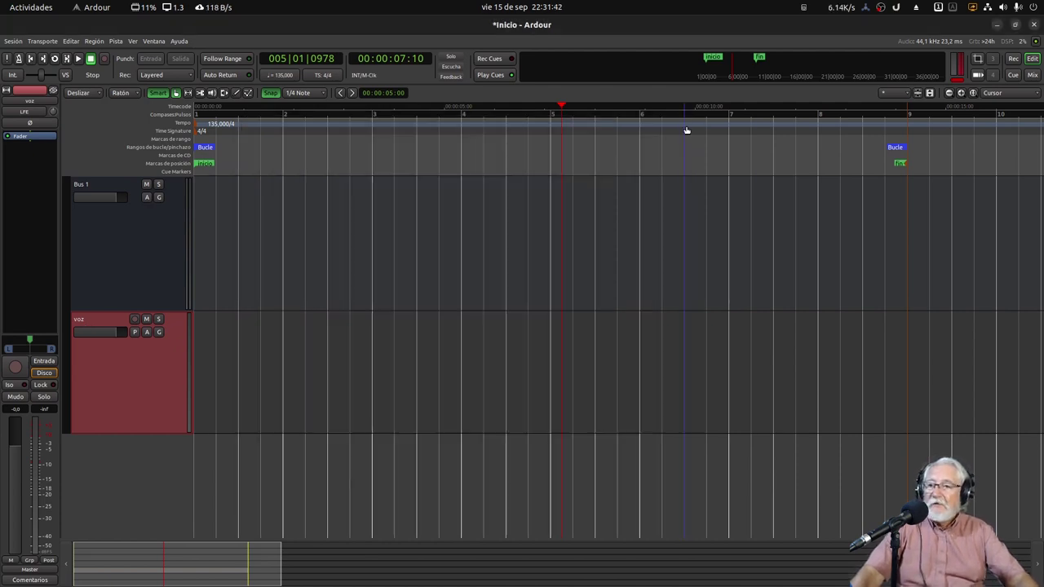
# Switch to Firefox and read the practical example of routing two guitar tracks to a guitar bus
pyautogui.moveTo(440, 581)
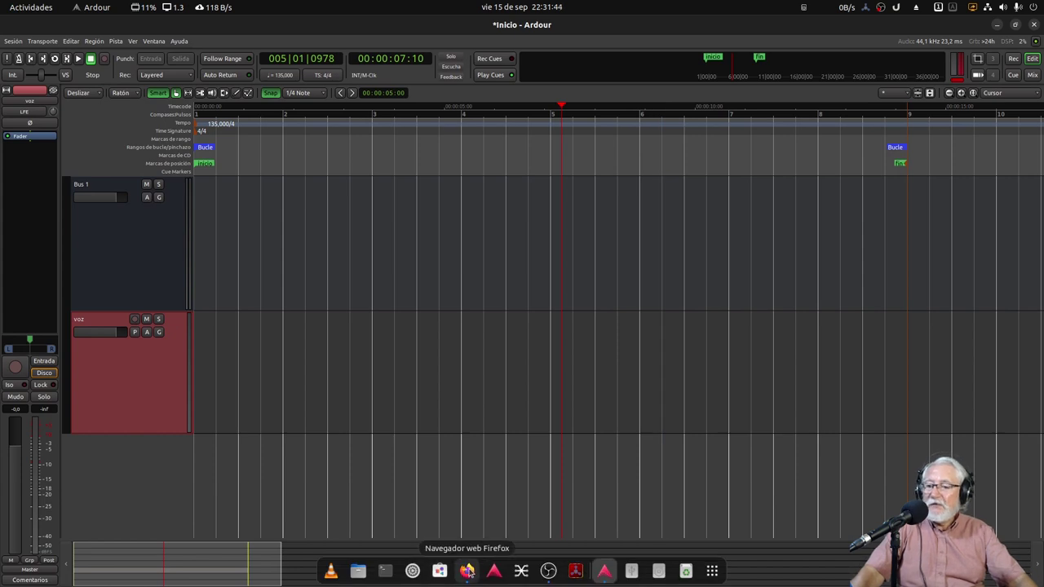
pyautogui.click(467, 571)
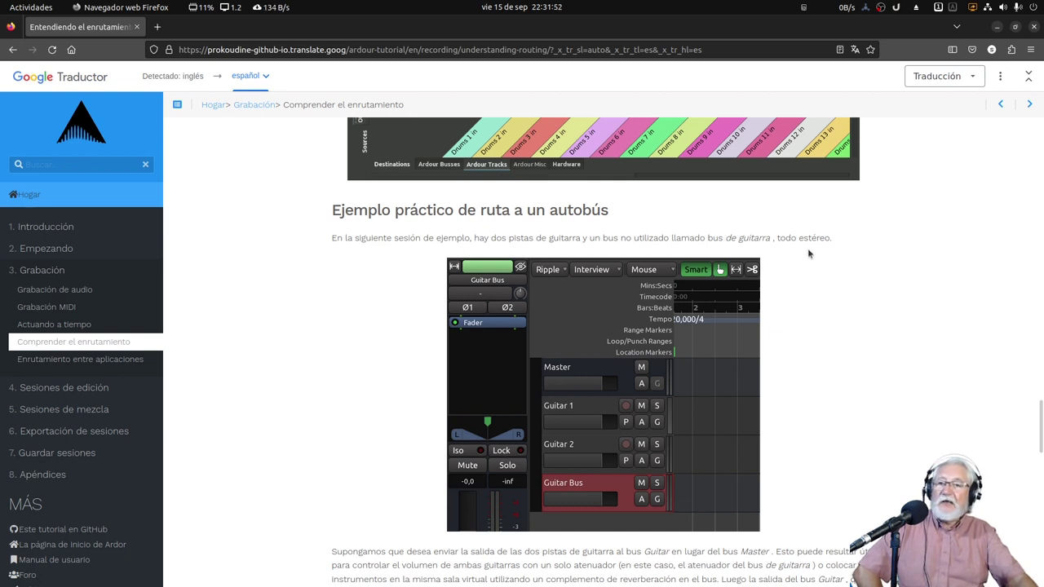
pyautogui.scroll(-3, 810, 262)
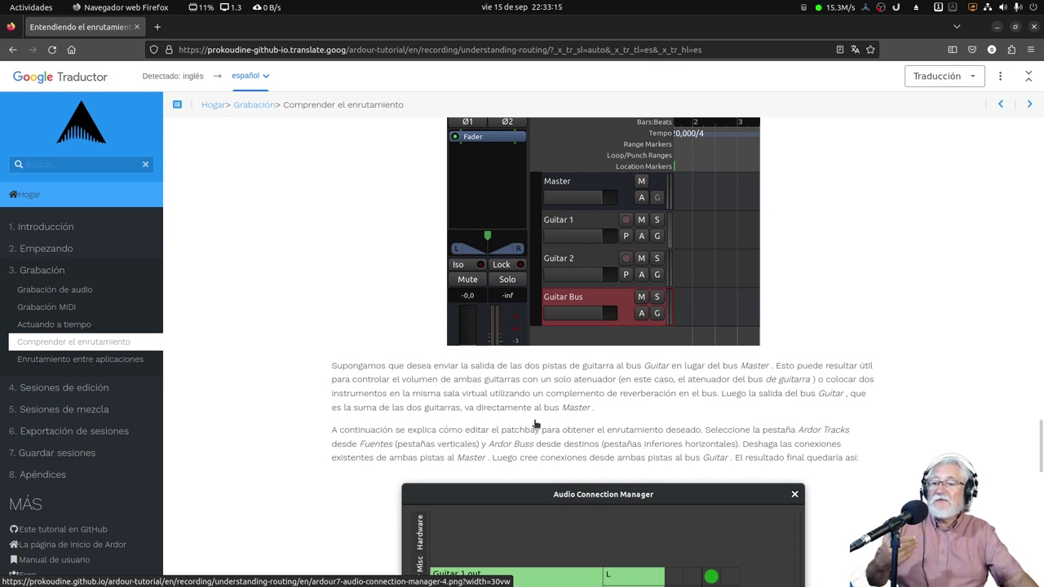
pyautogui.scroll(-3, 604, 571)
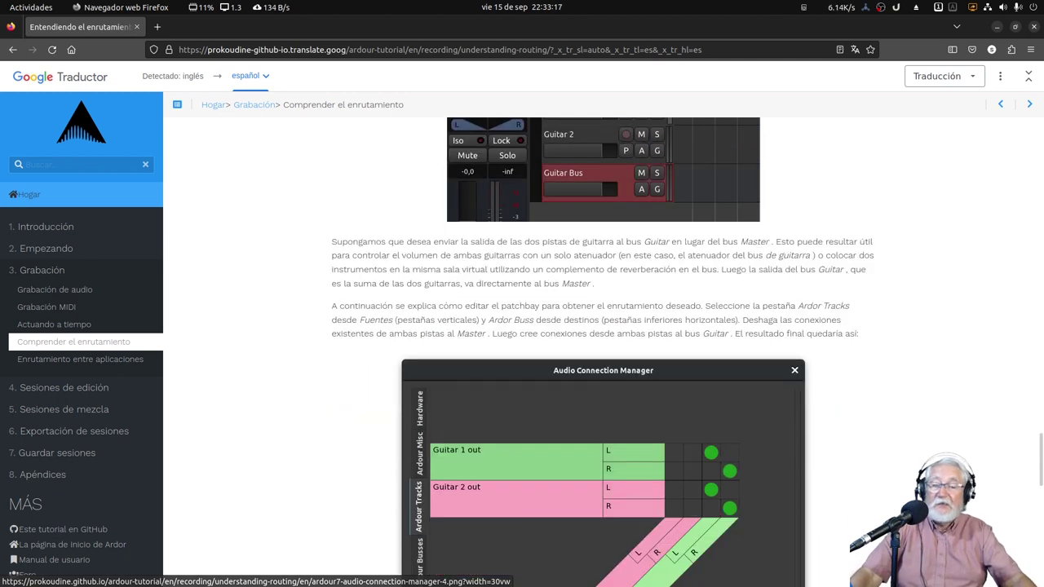
# Switch to Ardour and reopen the audio connections manager, moved clear of the track headers and enlarged to fit all tracks
pyautogui.click(606, 573)
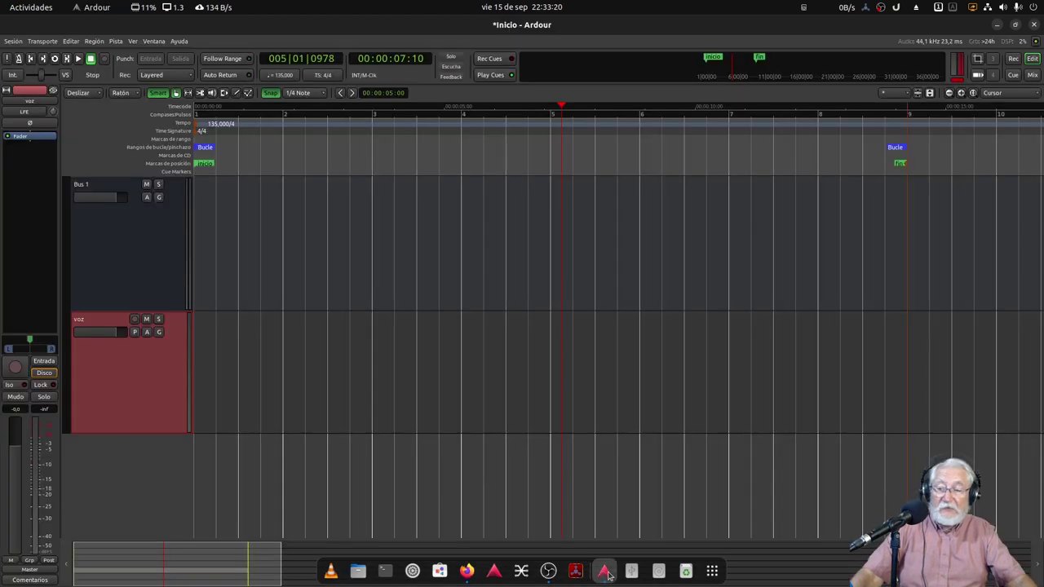
pyautogui.click(154, 41)
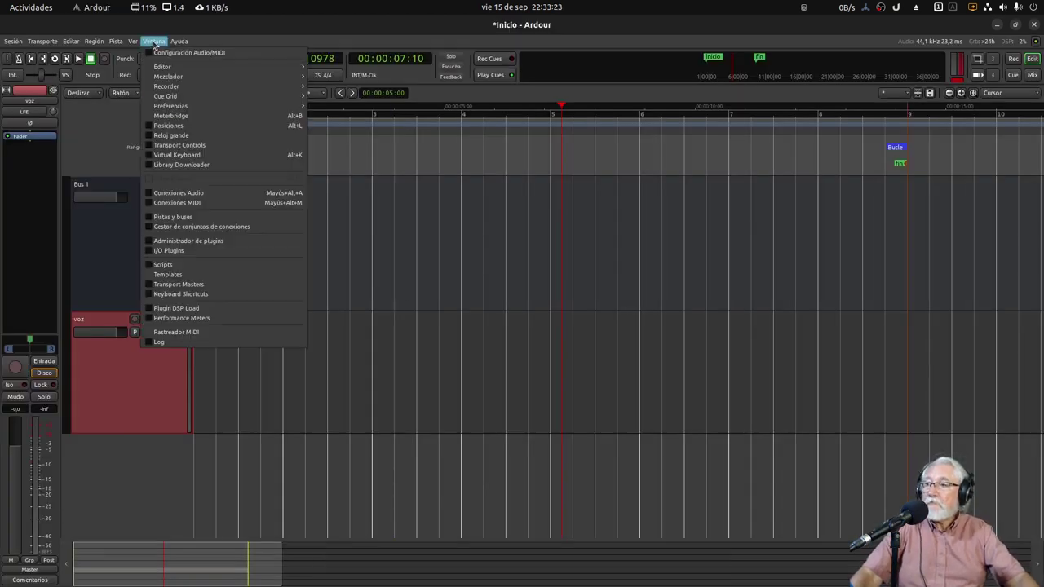
pyautogui.click(150, 194)
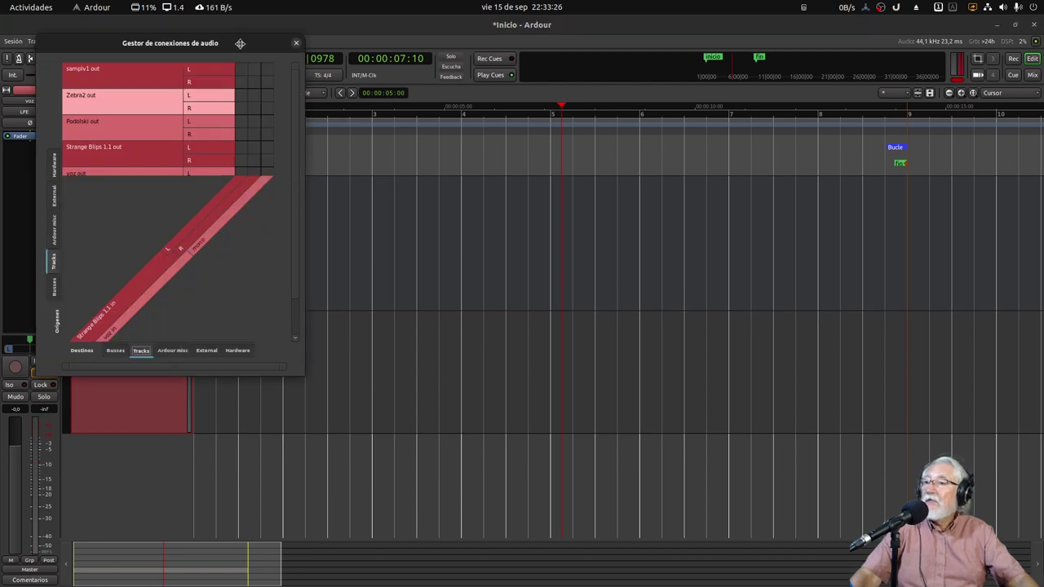
pyautogui.moveTo(242, 45); pyautogui.dragTo(595, 145)
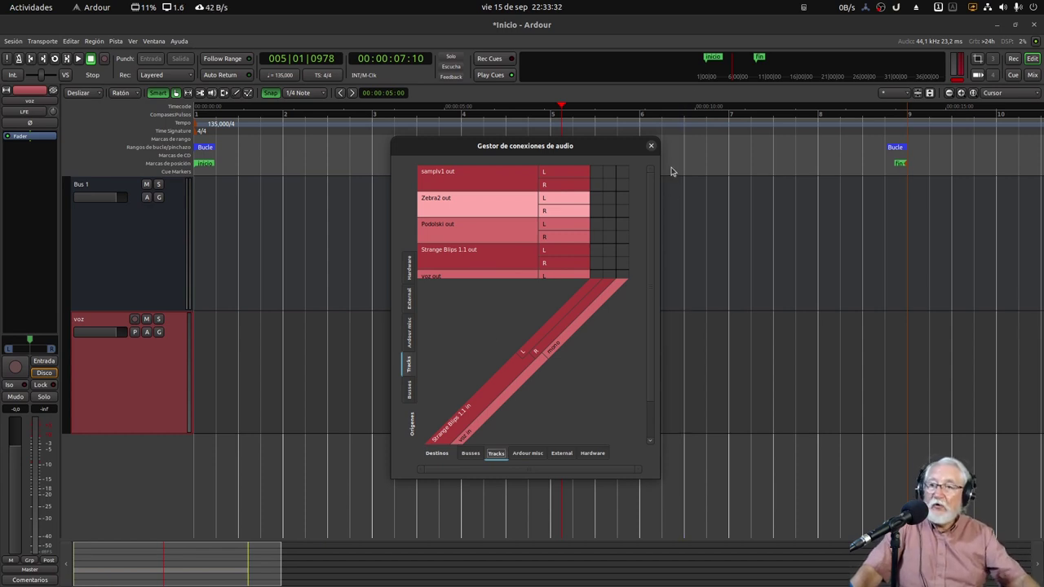
pyautogui.moveTo(659, 138); pyautogui.dragTo(742, 98)
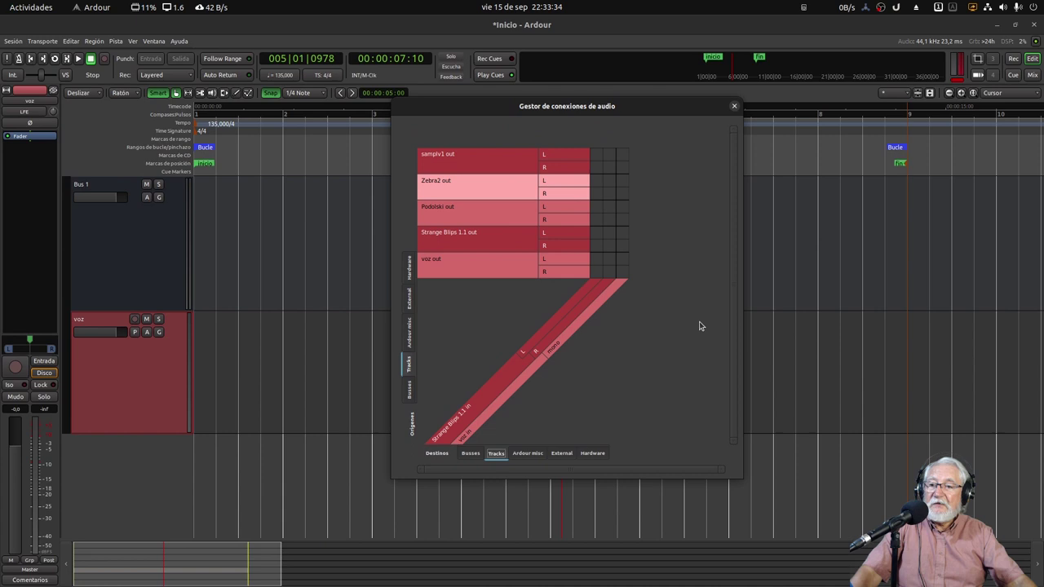
pyautogui.moveTo(744, 482); pyautogui.dragTo(771, 510)
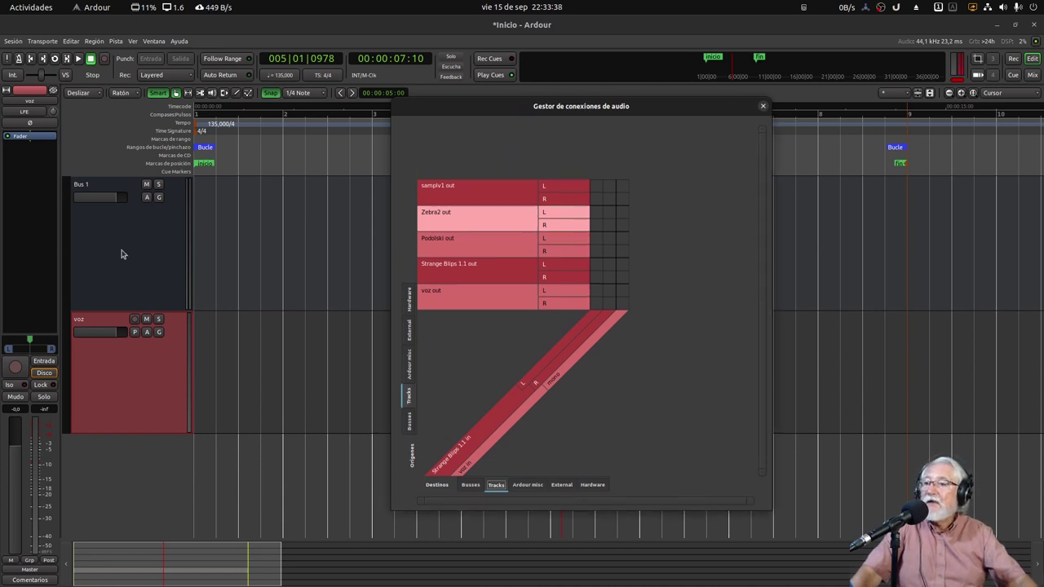
# Display the Busses sources against the Busses destinations in the audio connections manager
pyautogui.click(411, 428)
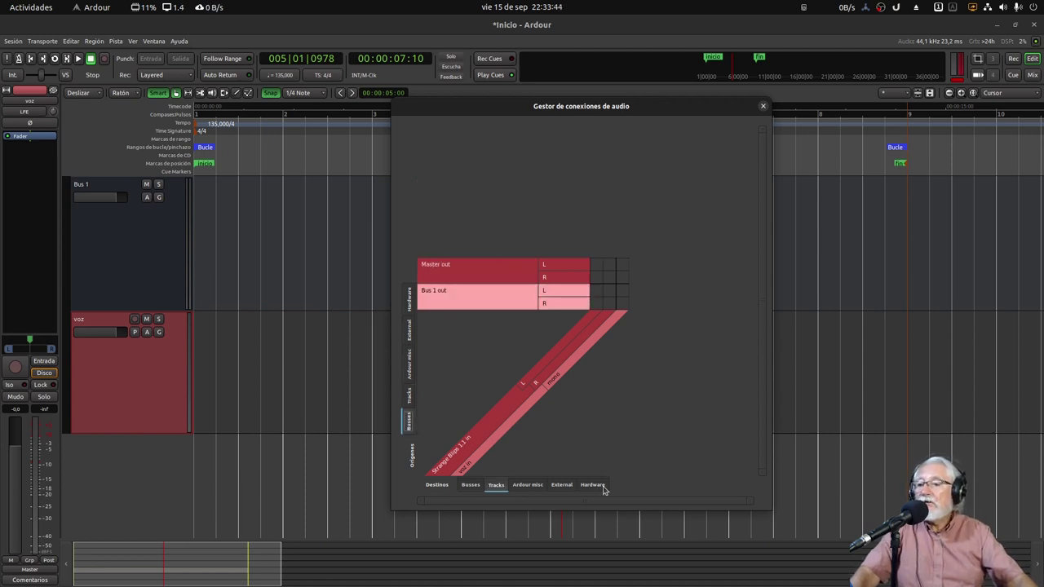
pyautogui.click(471, 485)
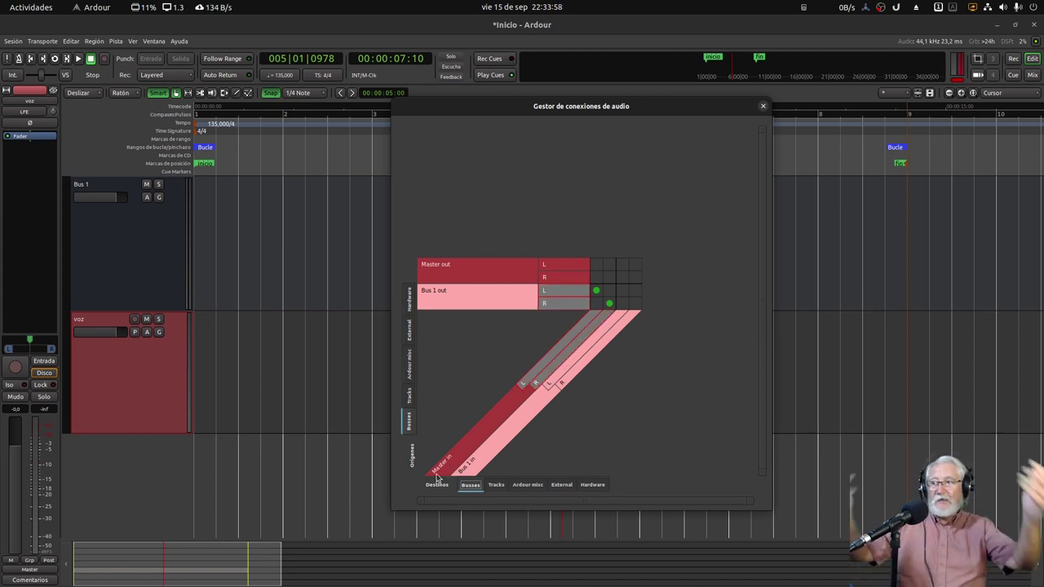
# Switch to Firefox and read the tutorial section on track- or bus-specific Patchbay views
pyautogui.scroll(5, 211, 416)
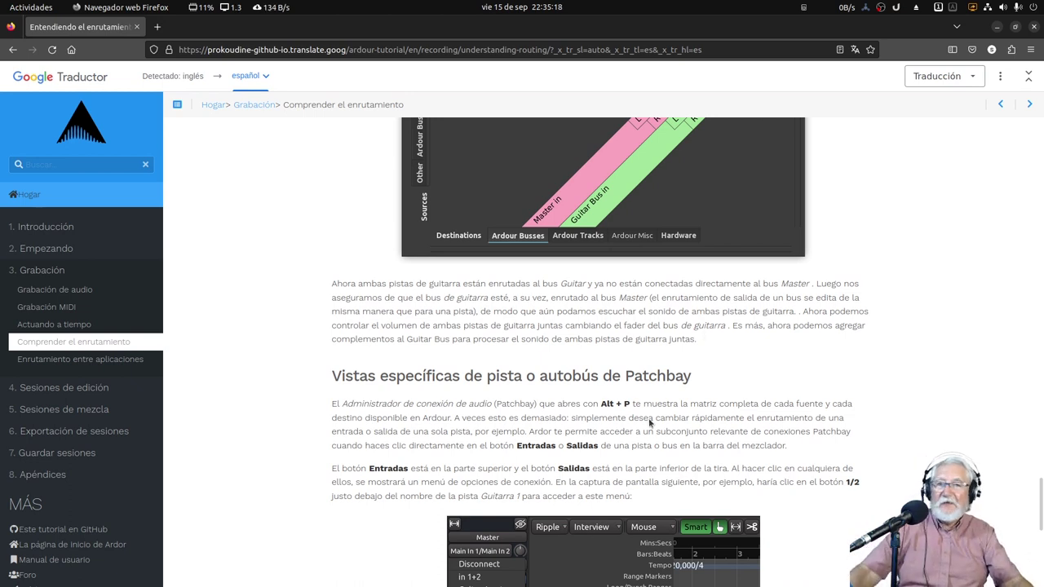
pyautogui.scroll(1, 650, 434)
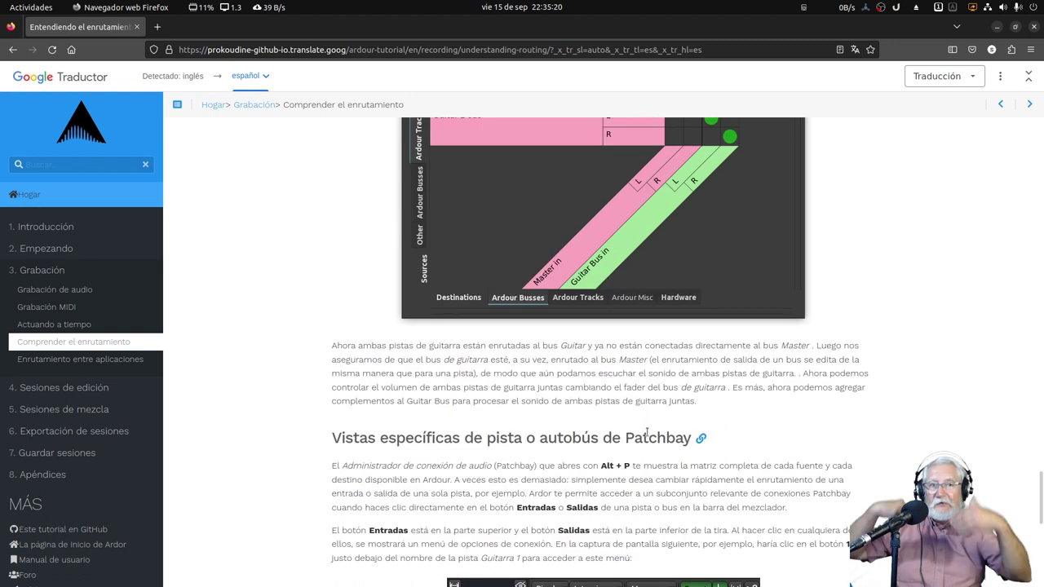
pyautogui.moveTo(606, 451)
pyautogui.scroll(-3, 246, 473)
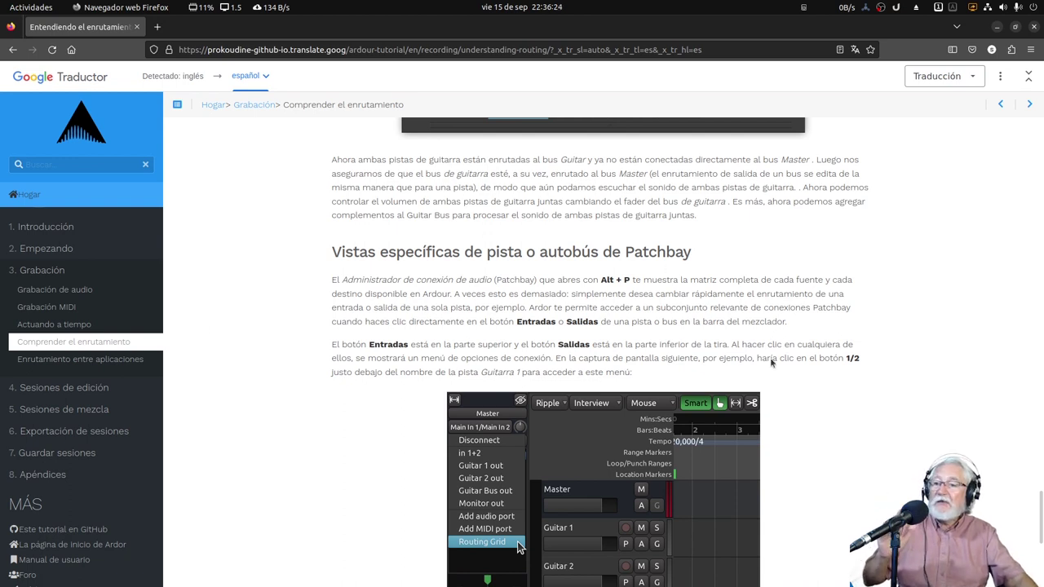
pyautogui.scroll(-3, 447, 310)
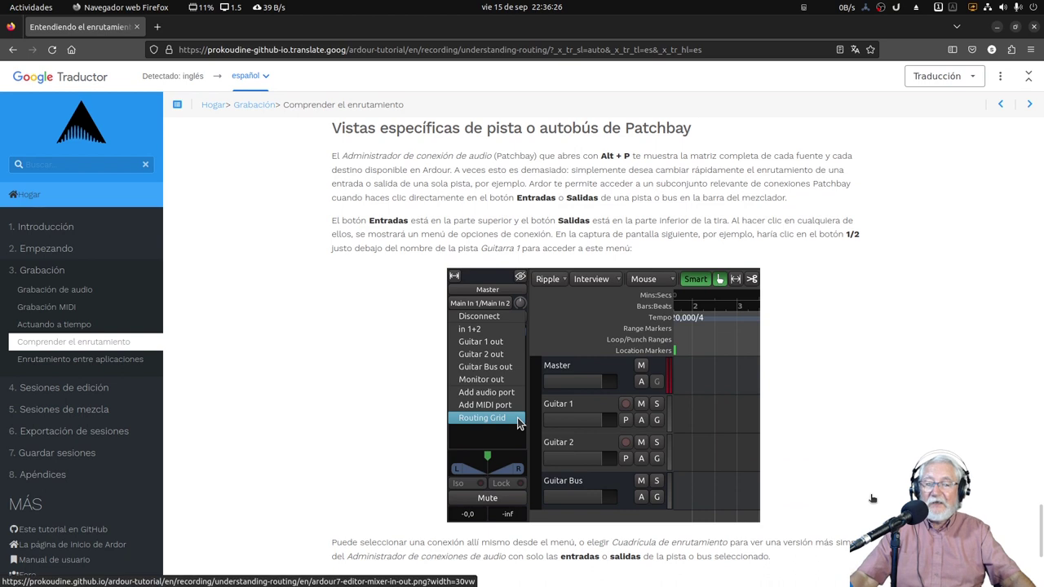
# Switch to Ardour and open the Routing Grid for the input of the Strange Blips 1.1 track
pyautogui.moveTo(583, 577)
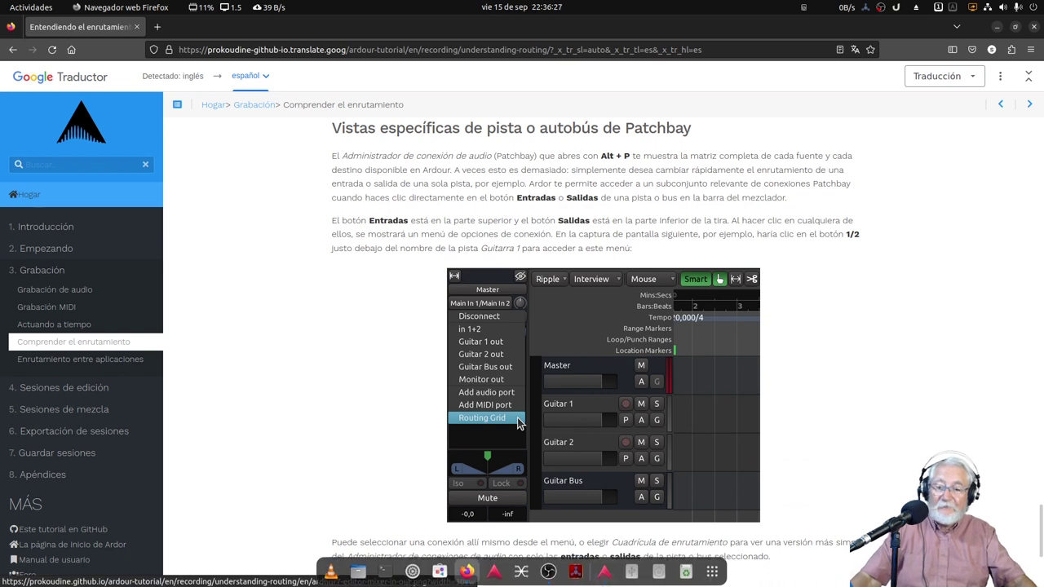
pyautogui.click(604, 575)
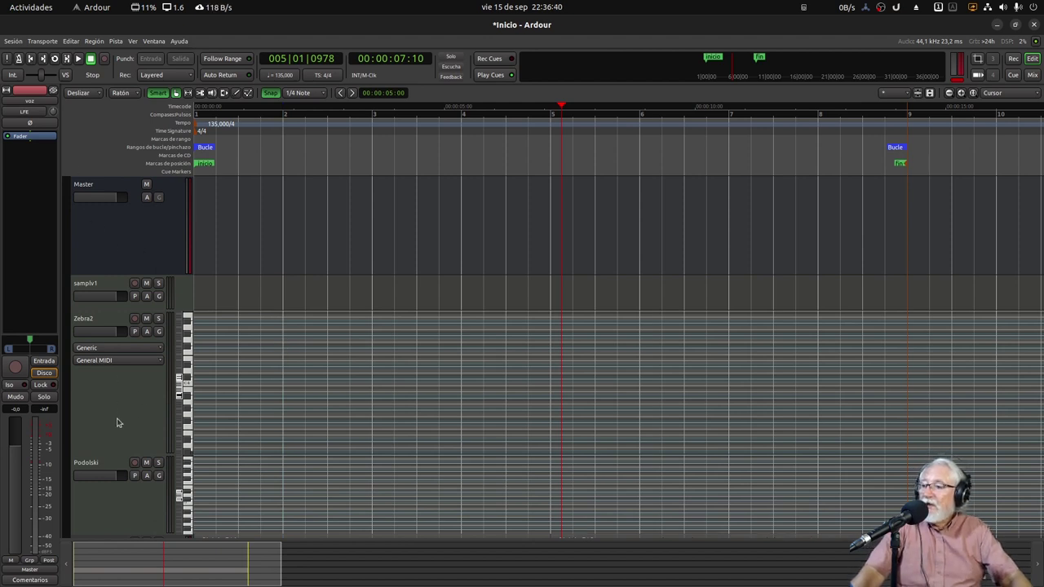
pyautogui.scroll(-2, 120, 415)
pyautogui.scroll(-1, 158, 395)
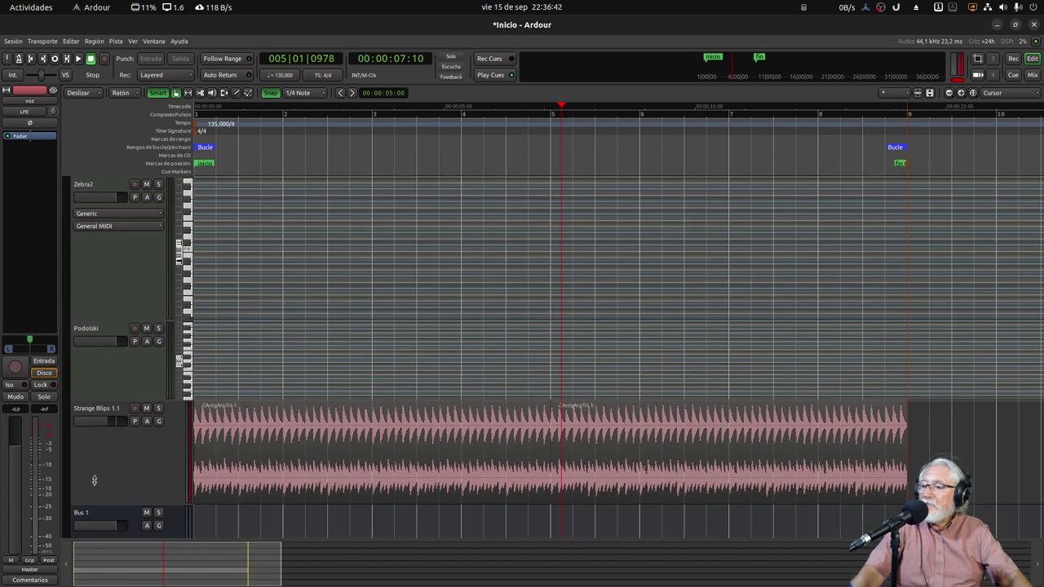
pyautogui.click(138, 470)
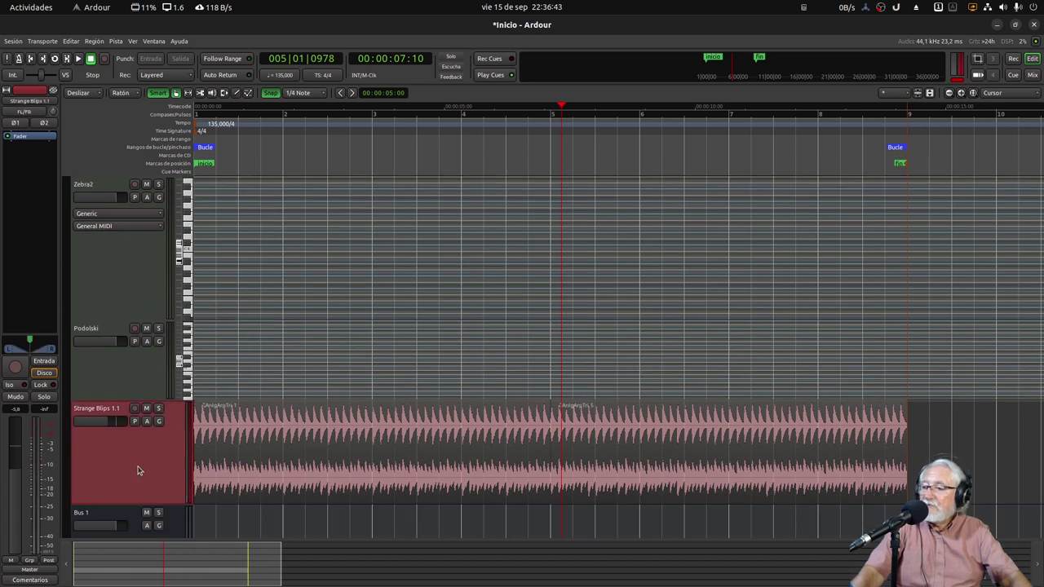
pyautogui.click(24, 113)
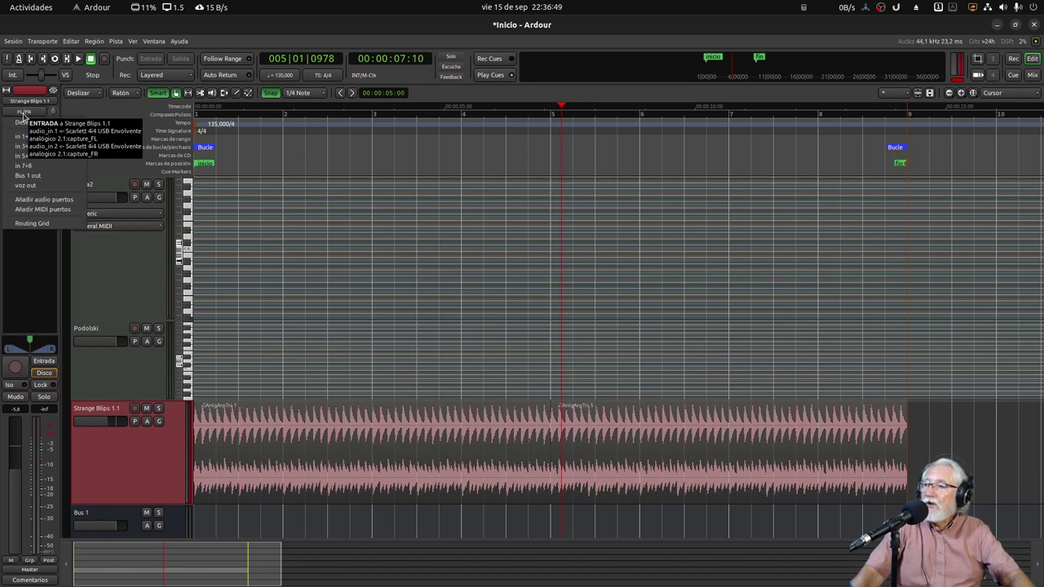
pyautogui.click(35, 223)
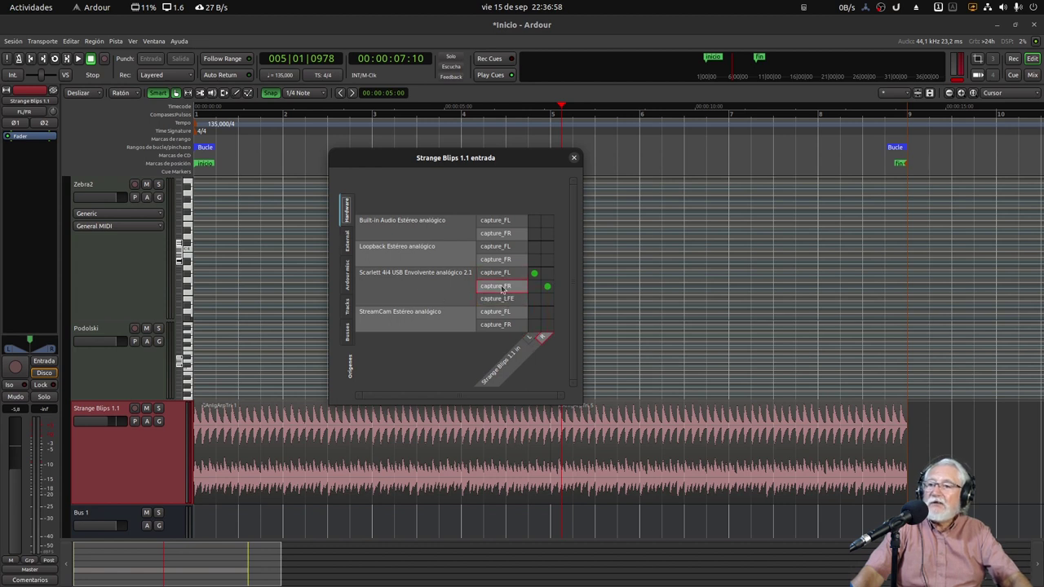
# Review the External, Ardour Misc, Tracks and Busses sources in the Strange Blips 1.1 input grid, and close it
pyautogui.click(348, 250)
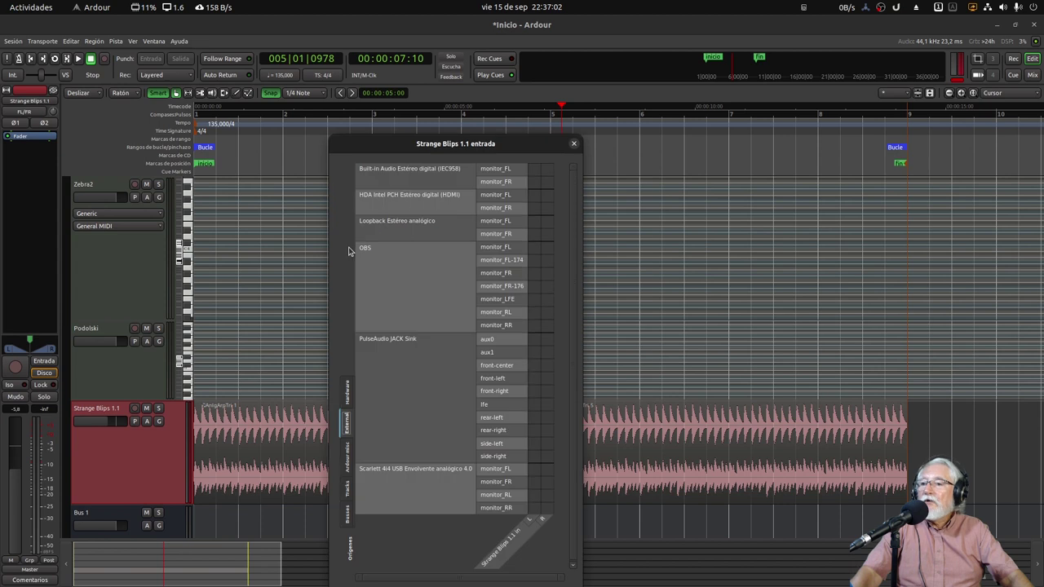
pyautogui.click(348, 461)
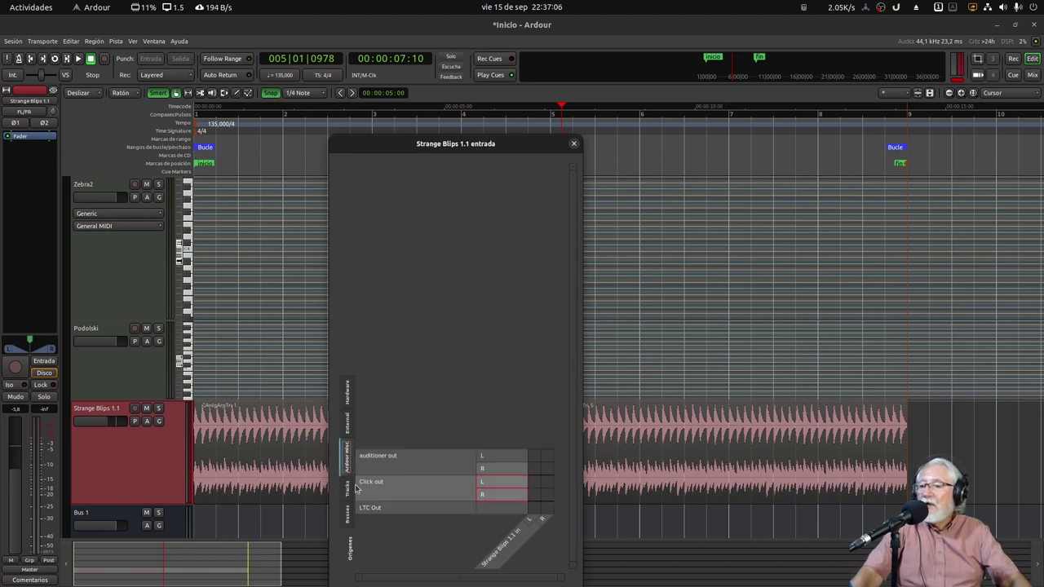
pyautogui.click(351, 495)
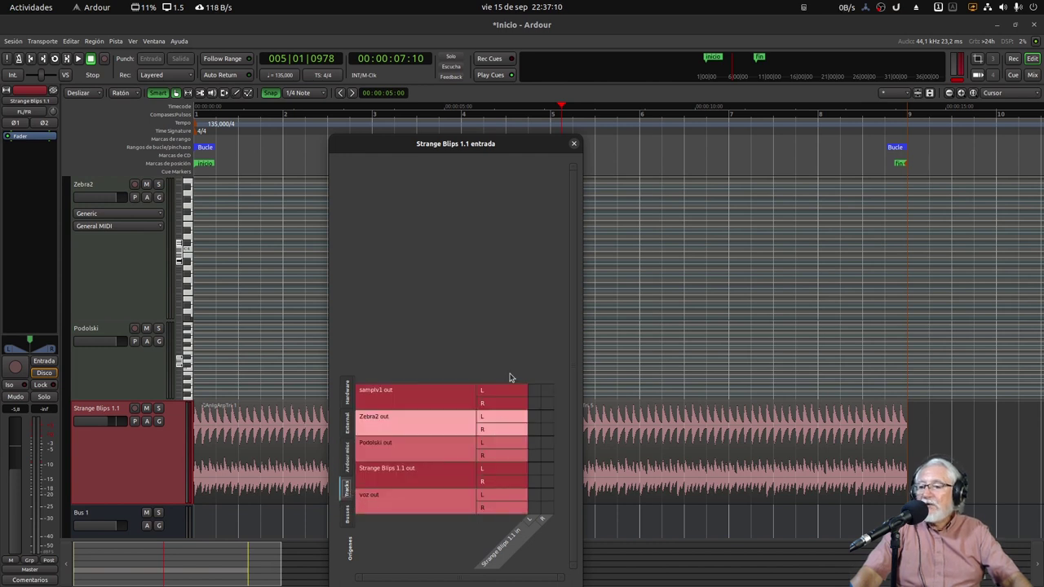
pyautogui.click(349, 517)
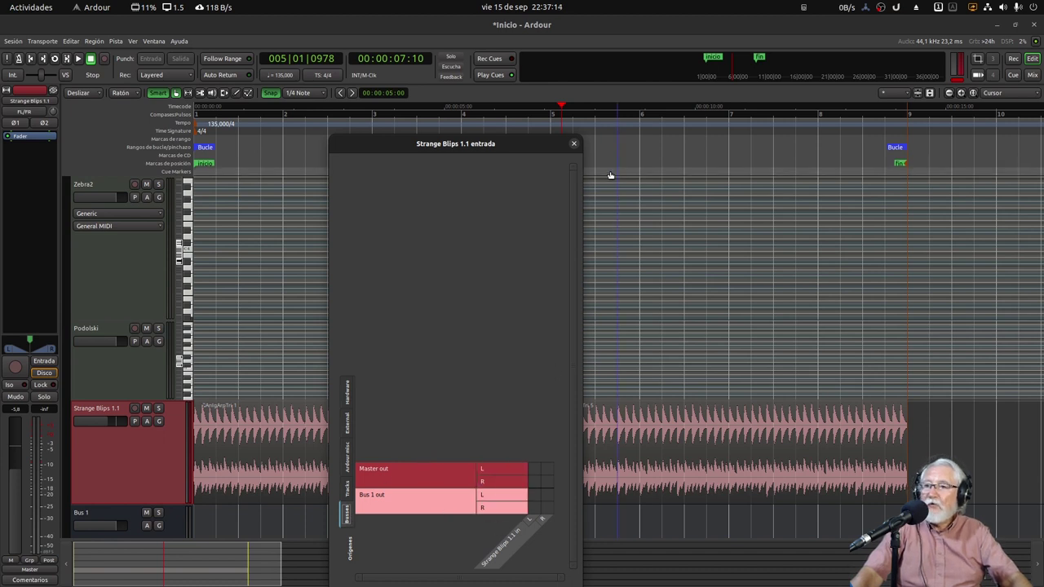
pyautogui.click(575, 144)
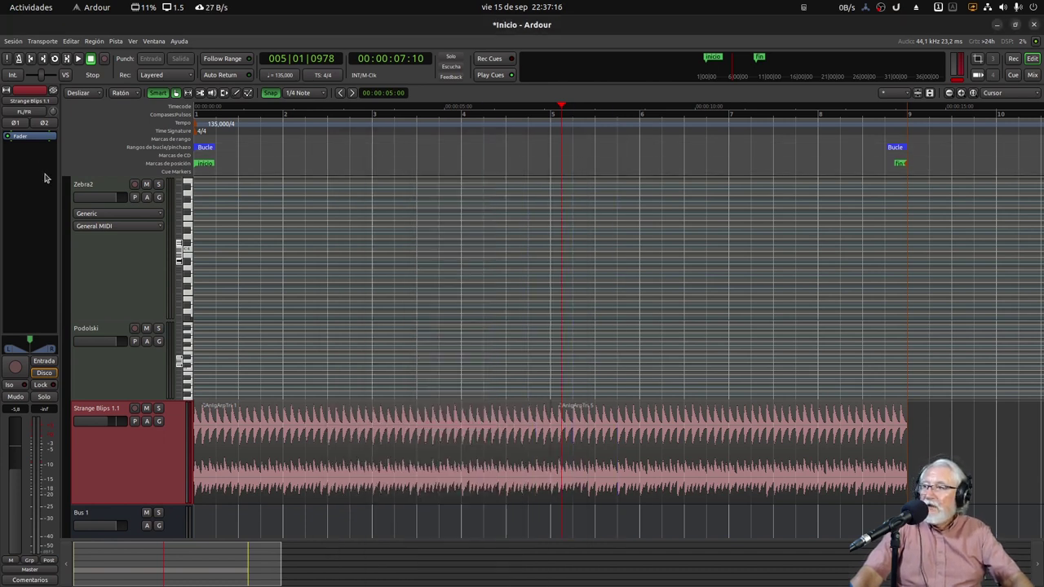
# Check the options of the Strange Blips 1.1 mixer strip, then reopen its input connections grid and close it
pyautogui.click(27, 103)
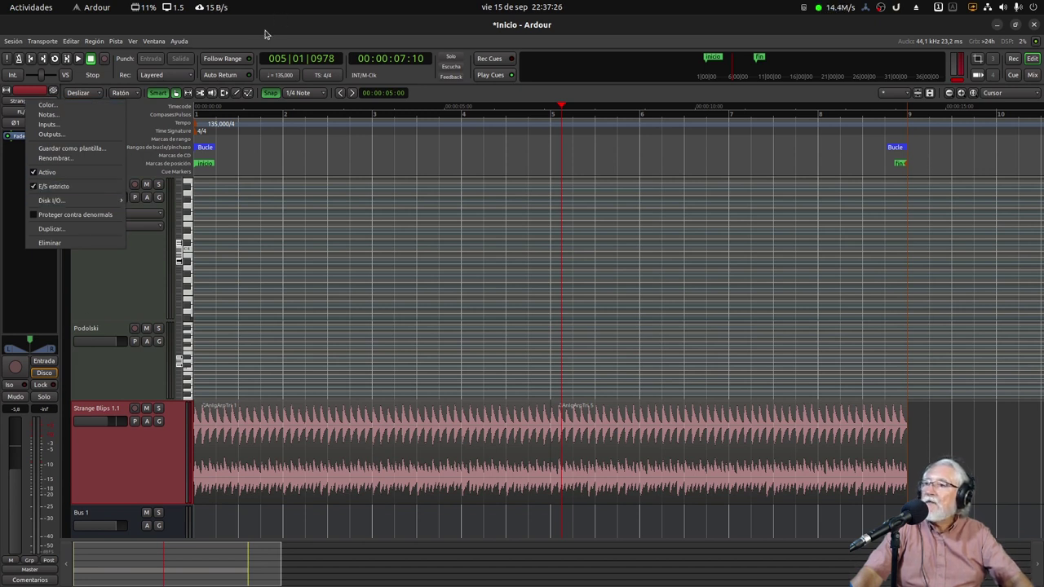
pyautogui.click(145, 268)
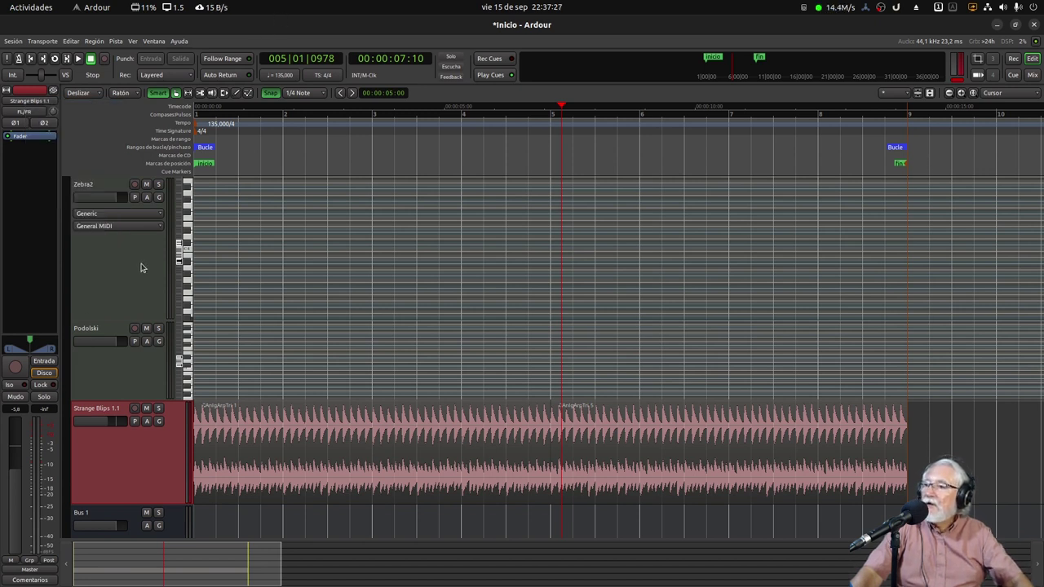
pyautogui.click(19, 112)
pyautogui.click(20, 114)
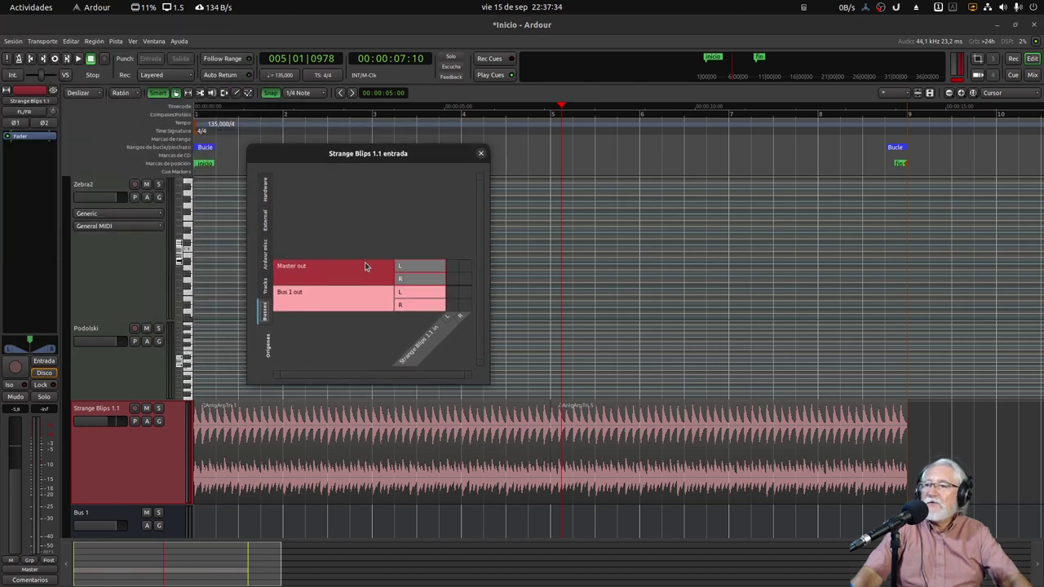
pyautogui.click(482, 153)
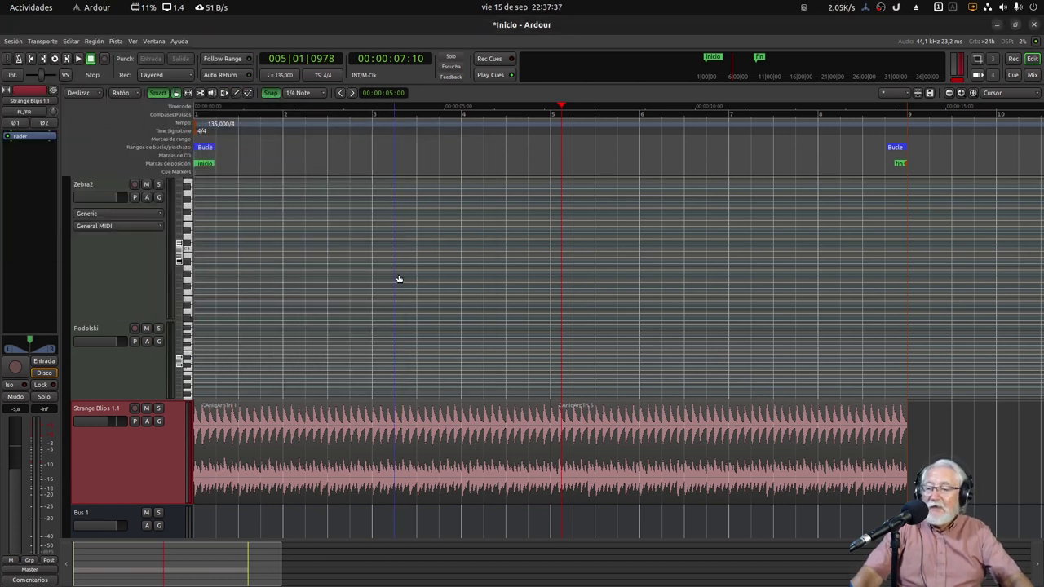
# View the Inputs and Outputs connection grids of Strange Blips 1.1 from its track header, closing each one
pyautogui.rightClick(130, 451)
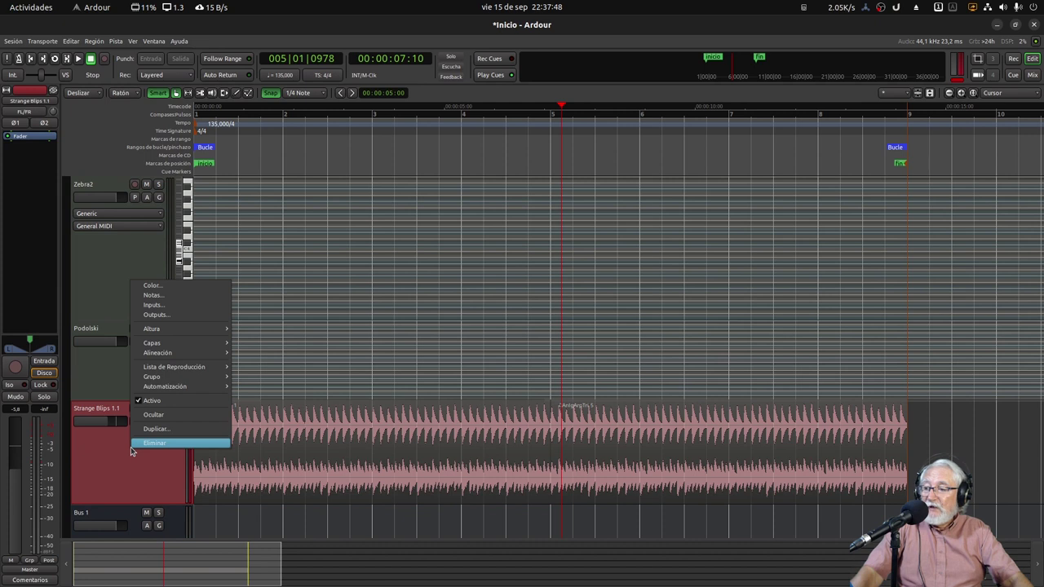
pyautogui.click(165, 309)
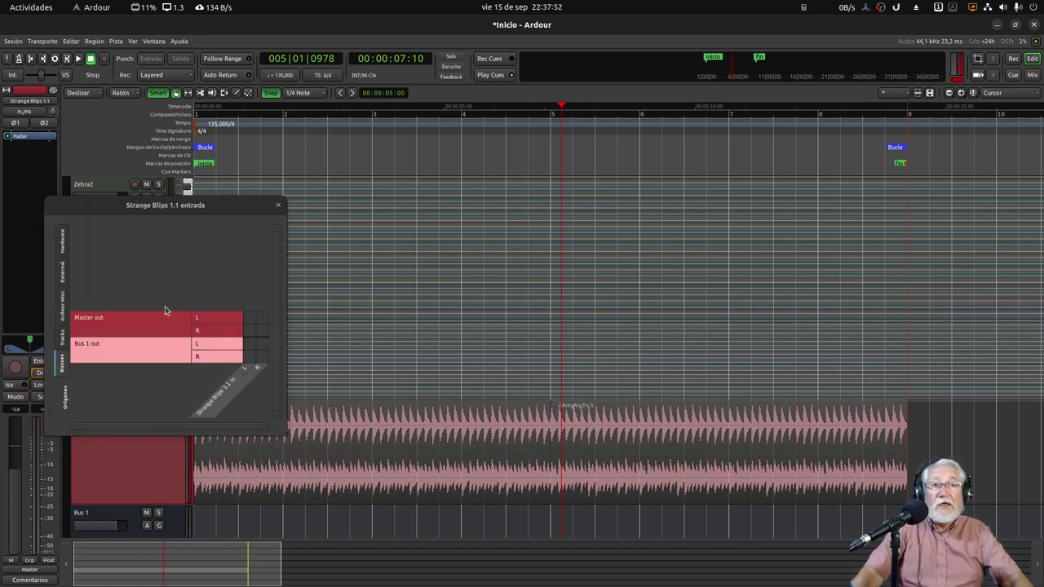
pyautogui.click(280, 204)
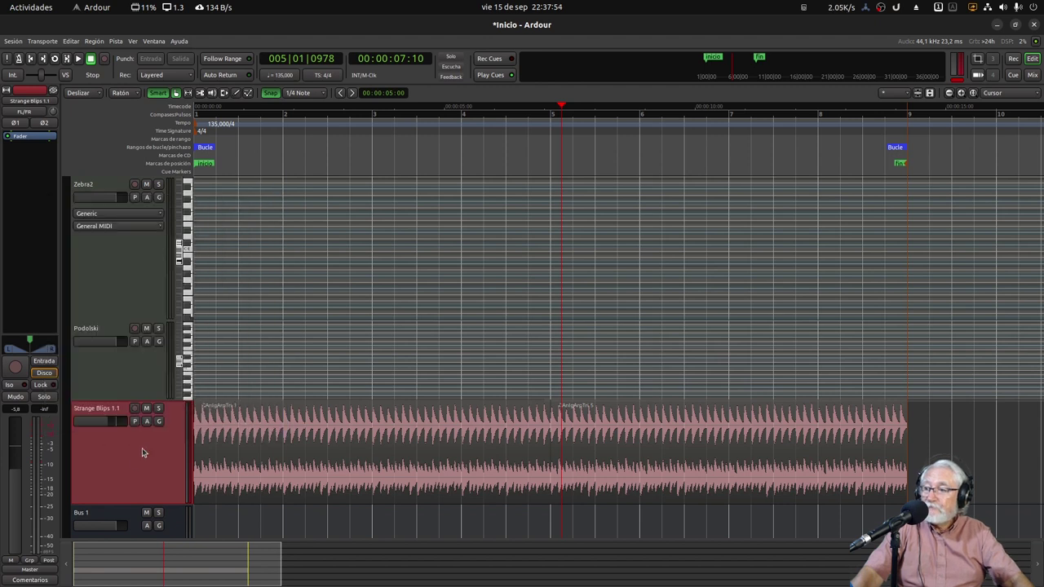
pyautogui.rightClick(142, 448)
pyautogui.click(183, 329)
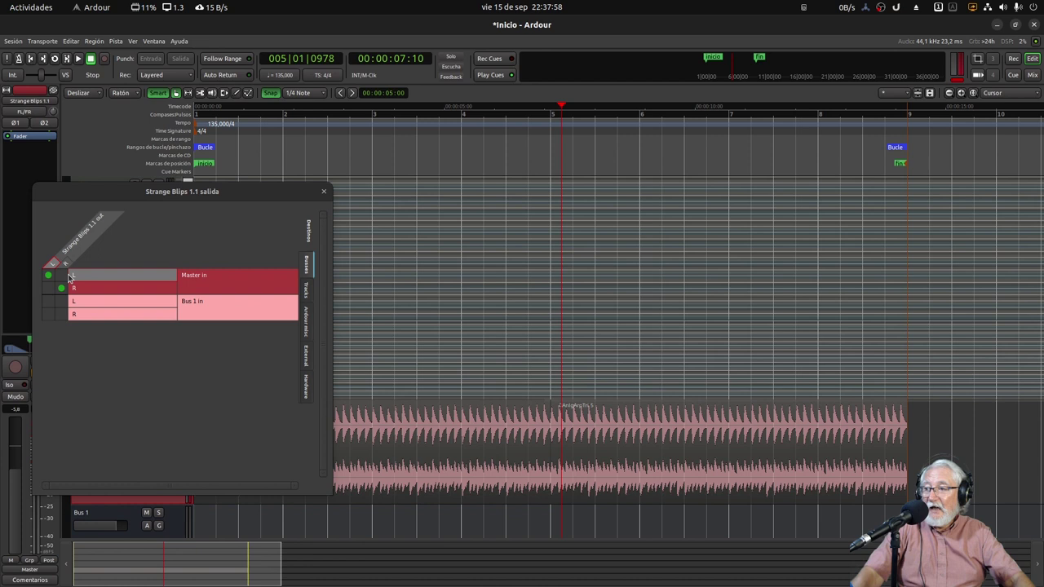
pyautogui.click(323, 191)
# Switch to Firefox and read the section on Ardour connections being JACK connections, including the Catia example
pyautogui.moveTo(490, 582)
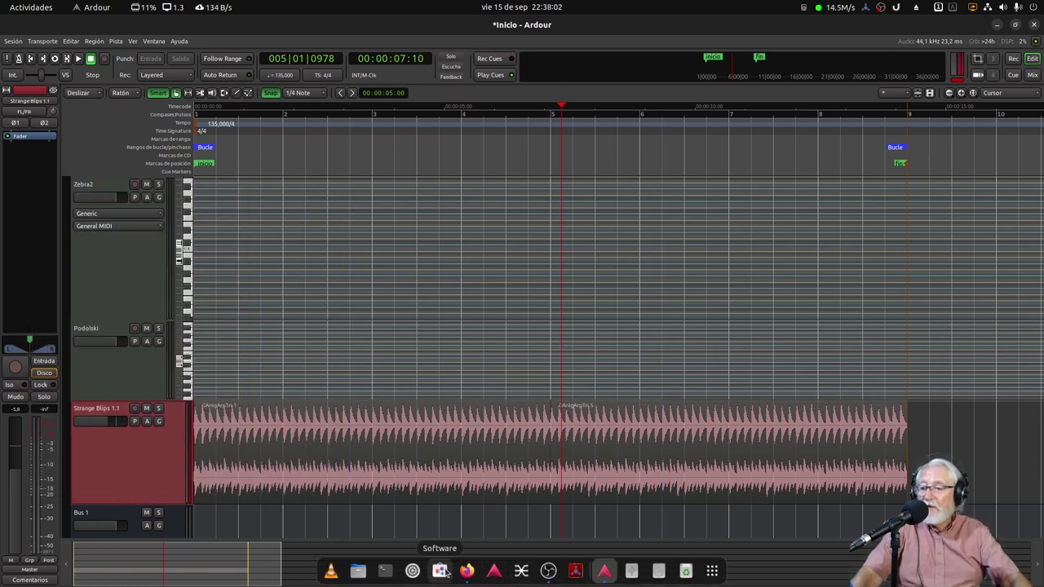
pyautogui.click(467, 573)
pyautogui.scroll(-7, 518, 422)
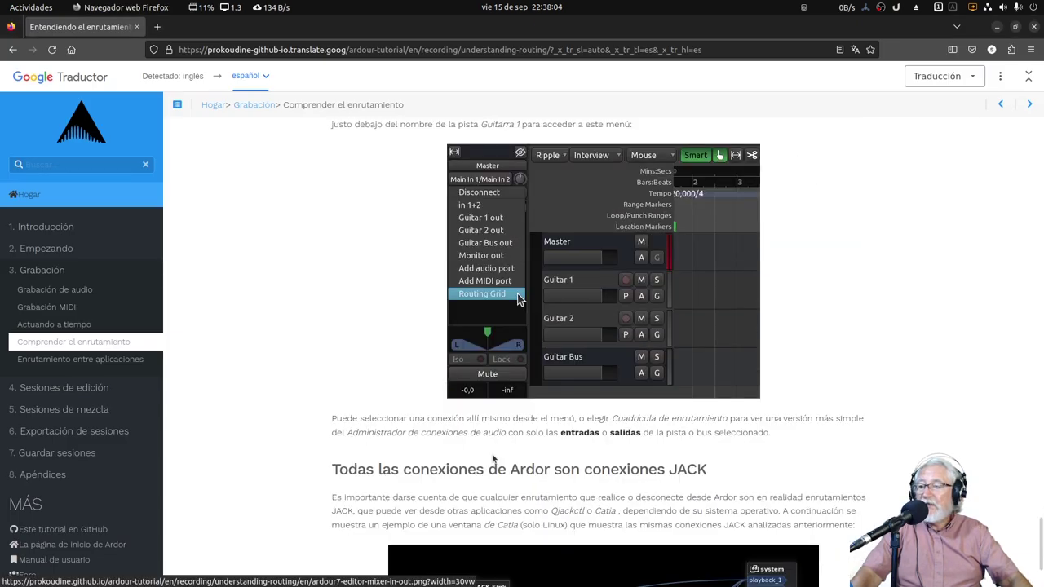
pyautogui.scroll(-1, 492, 457)
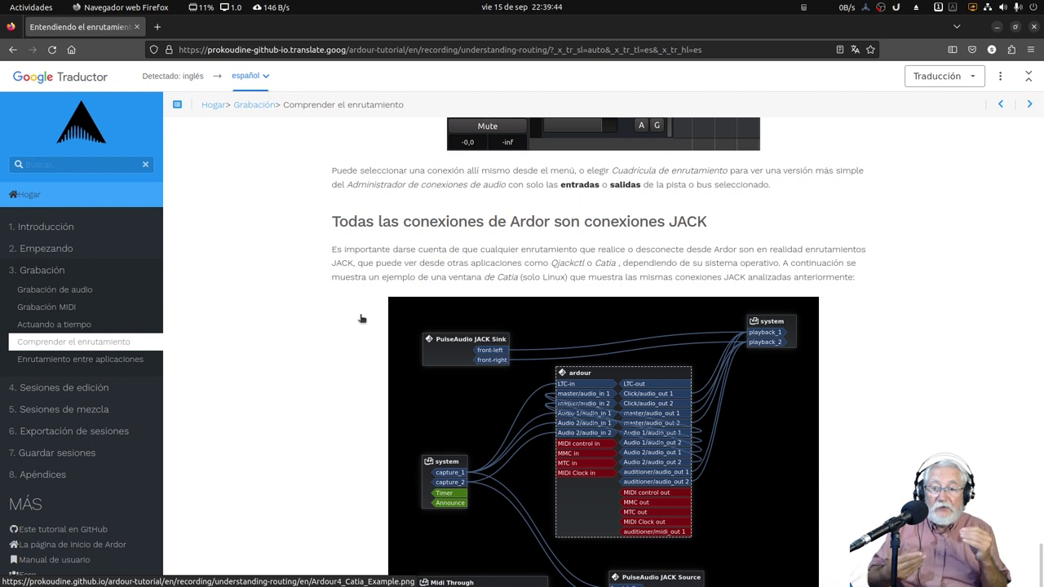
pyautogui.scroll(-1, 361, 319)
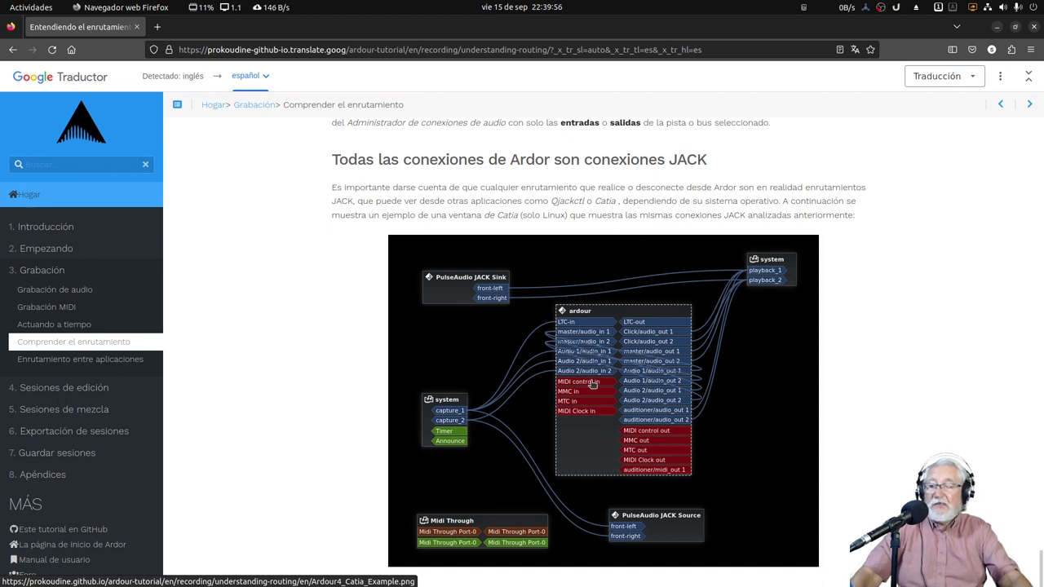
# Switch to qpwgraph, zoom out one level, and move the ardour node into the open area between the source and playback nodes
pyautogui.moveTo(652, 580)
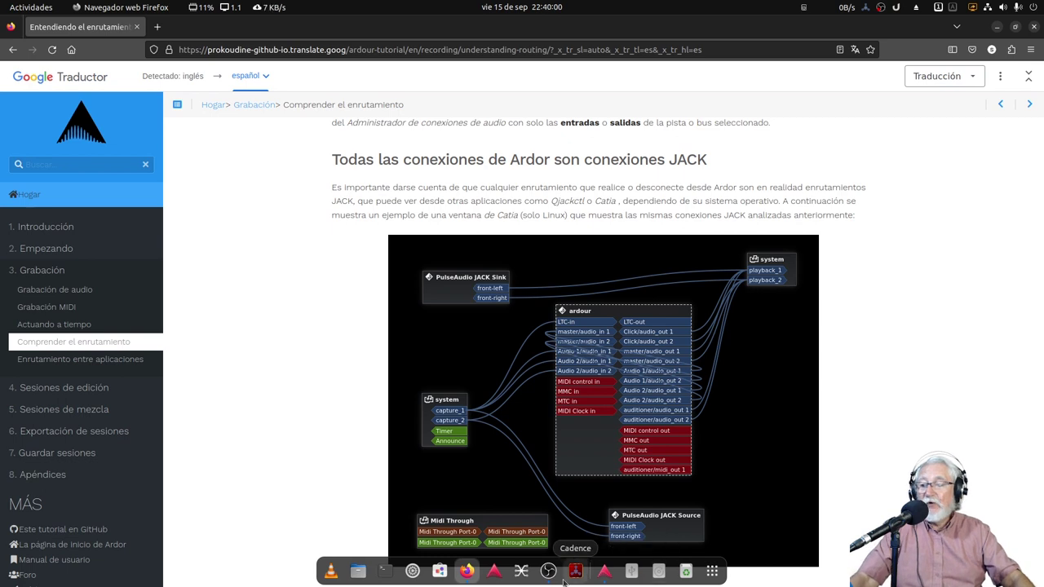
pyautogui.click(519, 573)
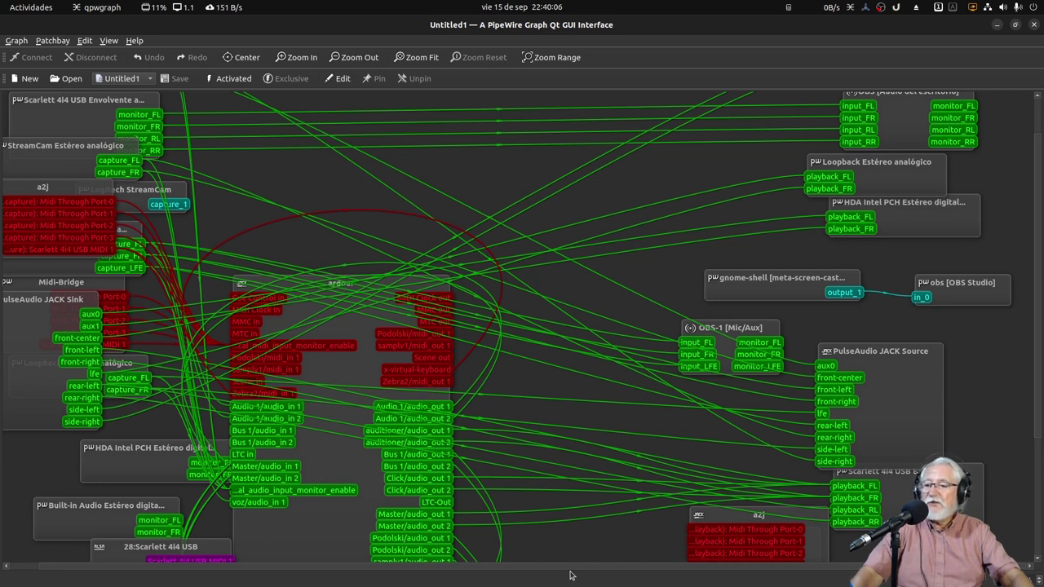
pyautogui.scroll(1, 183, 387)
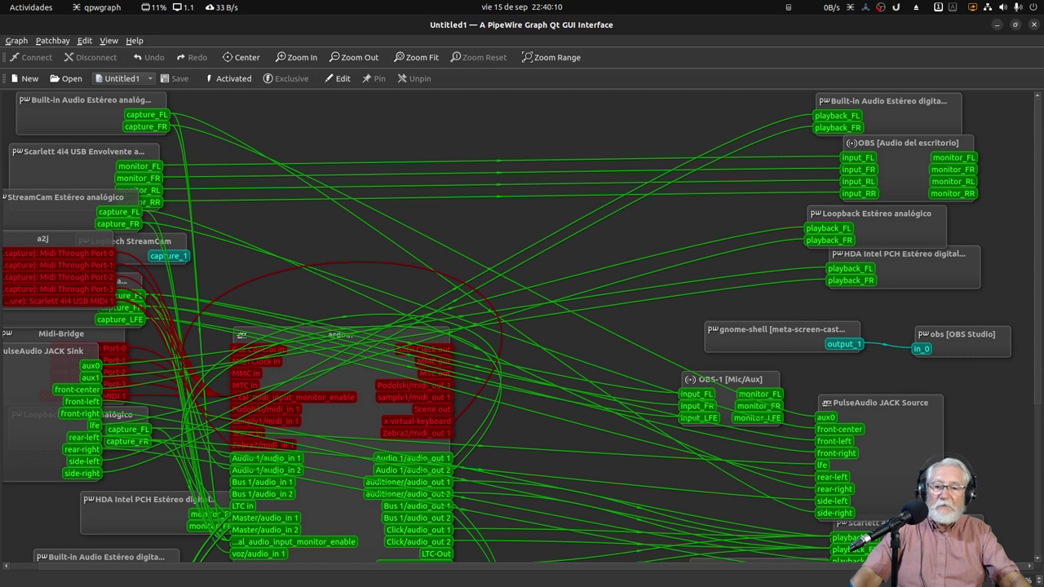
pyautogui.click(354, 57)
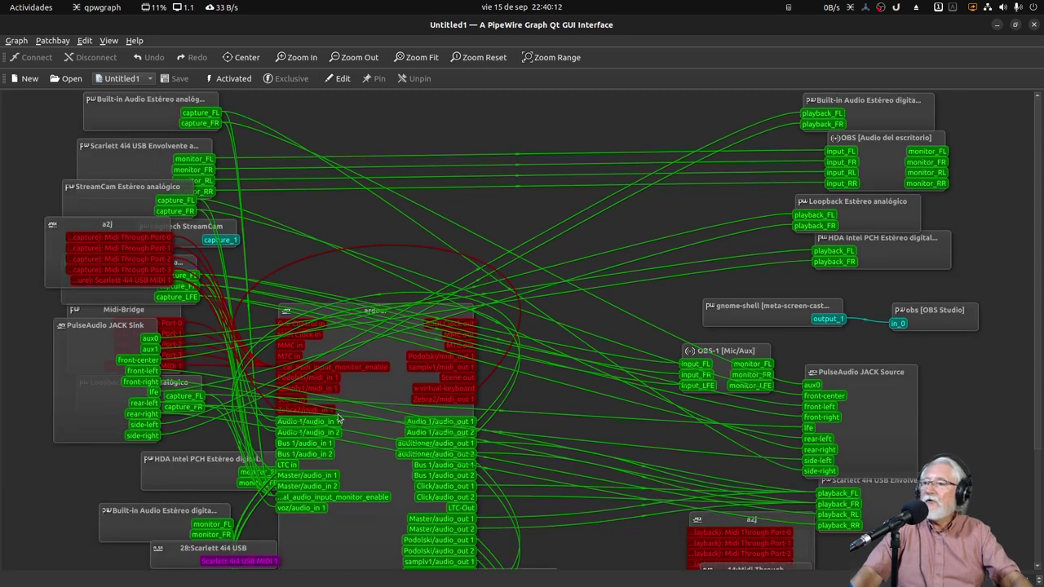
pyautogui.scroll(-1, 334, 416)
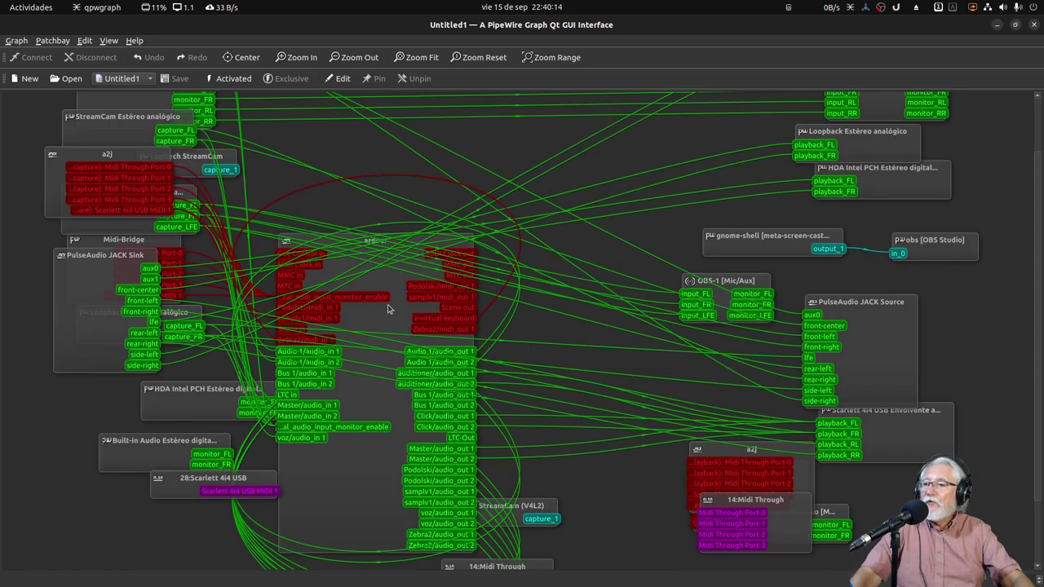
pyautogui.moveTo(383, 280); pyautogui.dragTo(491, 246)
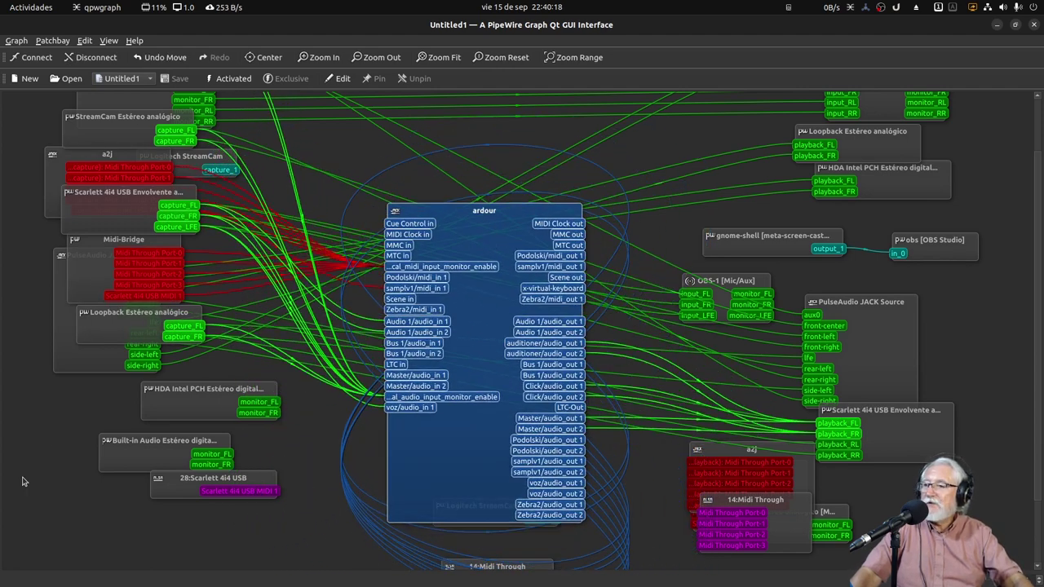
# Disconnect all ports of the Built-in Audio Estéreo analógico capture node and the Built-in Audio Estéreo digital playback node
pyautogui.scroll(1, 52, 481)
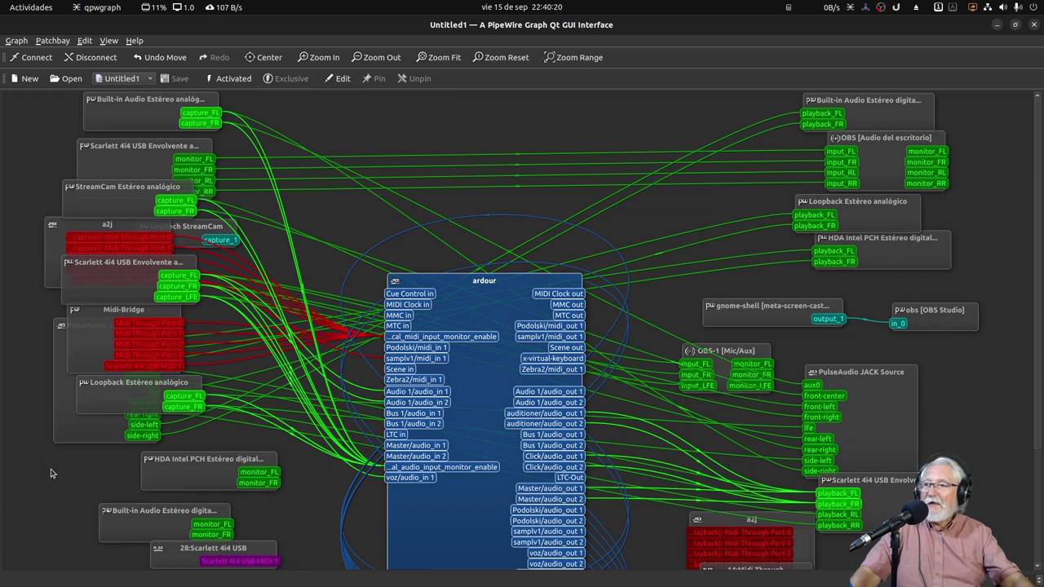
pyautogui.moveTo(129, 116); pyautogui.dragTo(123, 118)
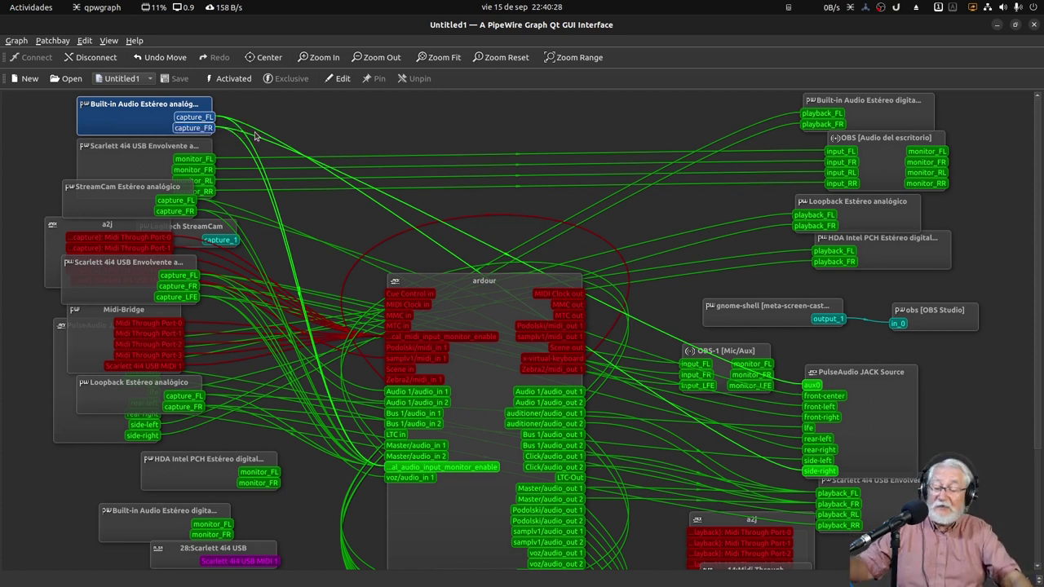
pyautogui.rightClick(131, 117)
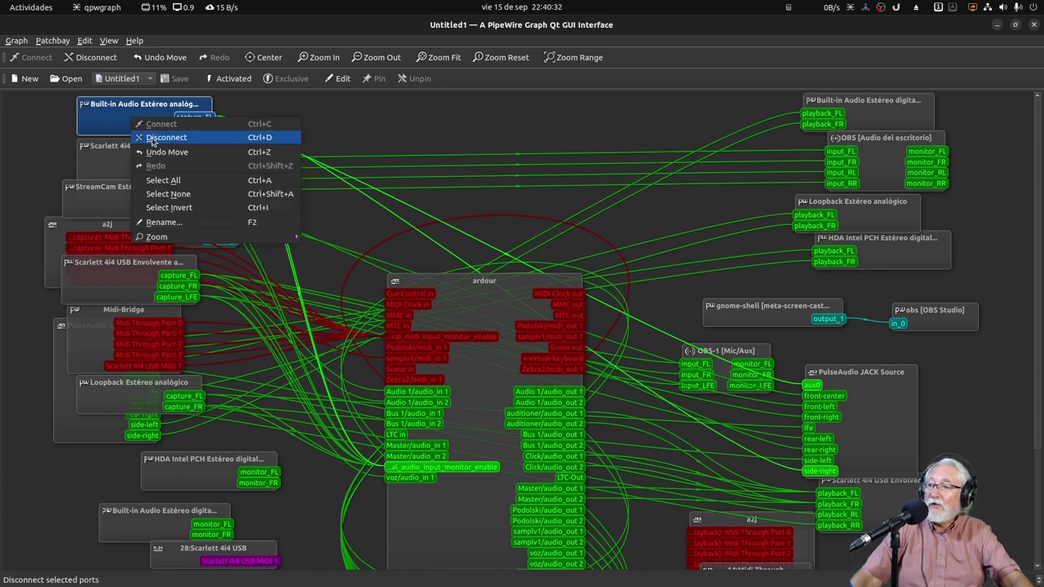
pyautogui.click(155, 139)
pyautogui.rightClick(867, 124)
pyautogui.click(904, 140)
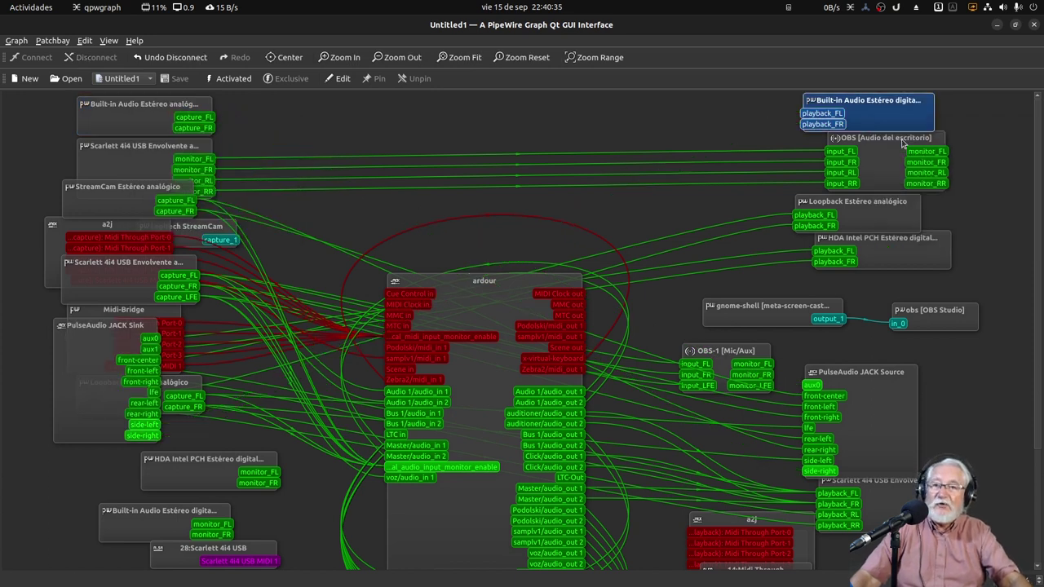
# Move the Scarlett 4i4 monitor node and the OBS [Audio del escritorio] node up against the Built-in Audio nodes
pyautogui.click(145, 116)
pyautogui.moveTo(140, 161); pyautogui.dragTo(141, 147)
pyautogui.moveTo(881, 167); pyautogui.dragTo(882, 156)
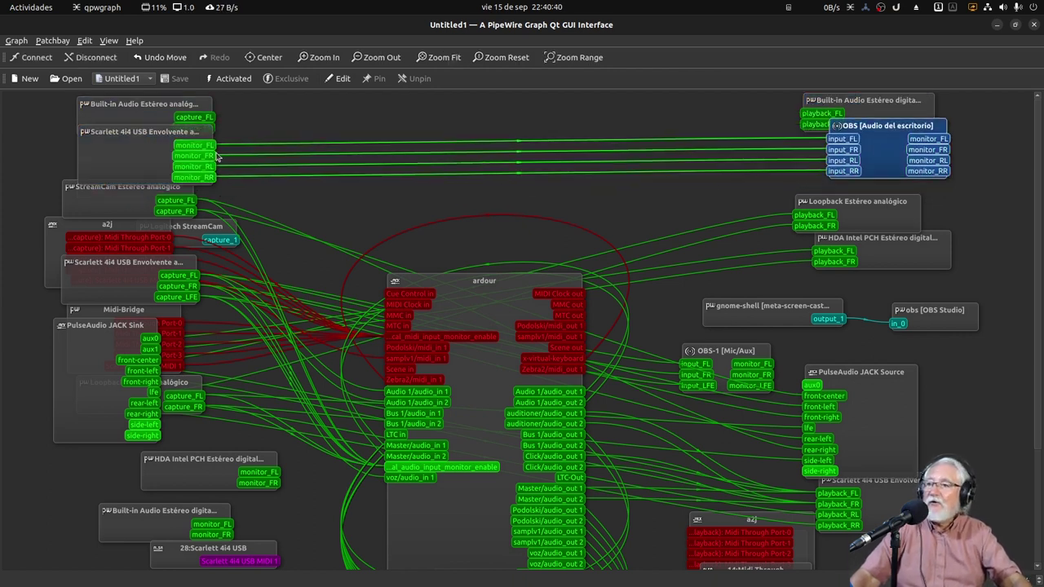
# Disconnect the StreamCam Estéreo analógico capture node and place it beside the Scarlett 4i4 monitor node
pyautogui.moveTo(104, 197); pyautogui.dragTo(273, 206)
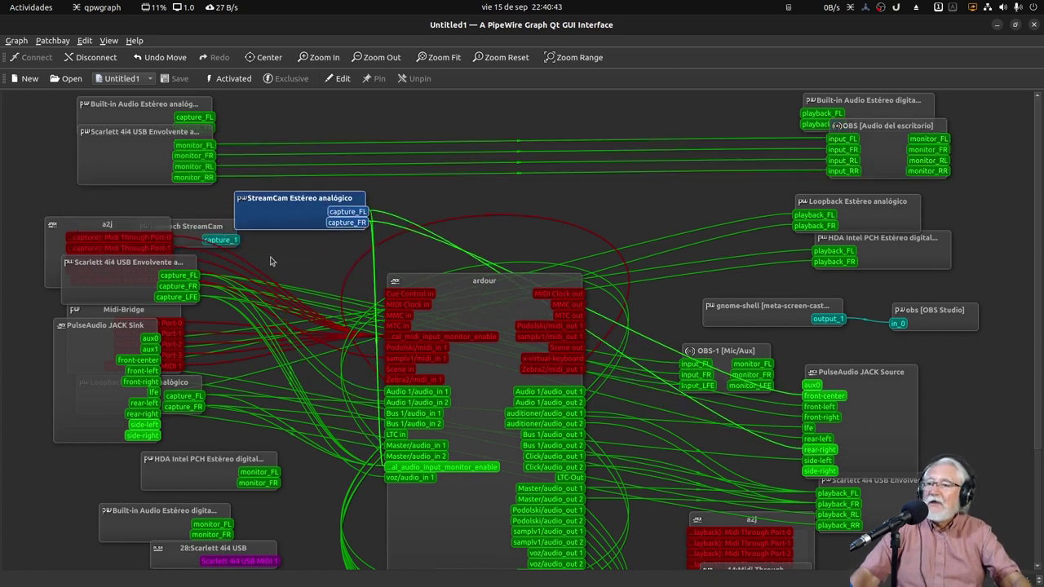
pyautogui.rightClick(286, 216)
pyautogui.moveTo(294, 221); pyautogui.dragTo(98, 167)
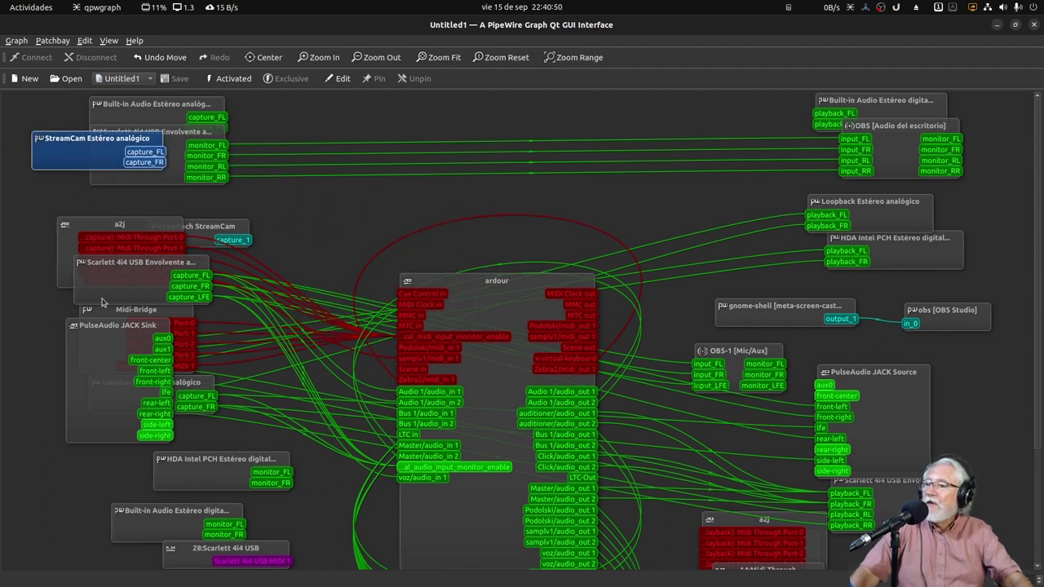
# Move OBS-1 [Mic/Aux] beside the Built-in Audio playback node, and reposition the Scarlett 4i4 capture and ardour nodes to separate their cables
pyautogui.moveTo(112, 286); pyautogui.dragTo(121, 306)
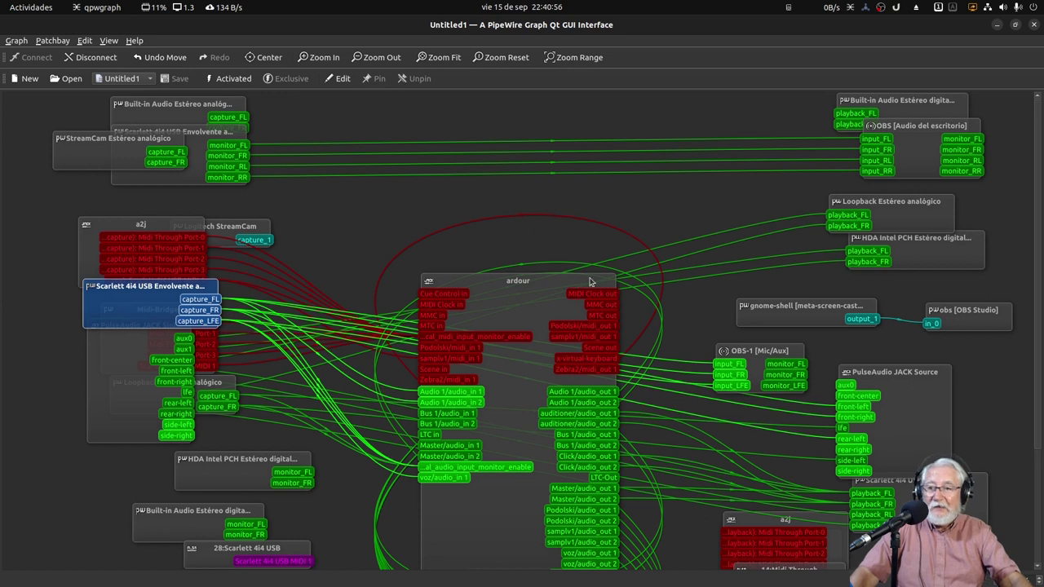
pyautogui.moveTo(495, 290); pyautogui.dragTo(531, 410)
pyautogui.moveTo(748, 352); pyautogui.dragTo(773, 101)
pyautogui.moveTo(573, 408); pyautogui.dragTo(573, 236)
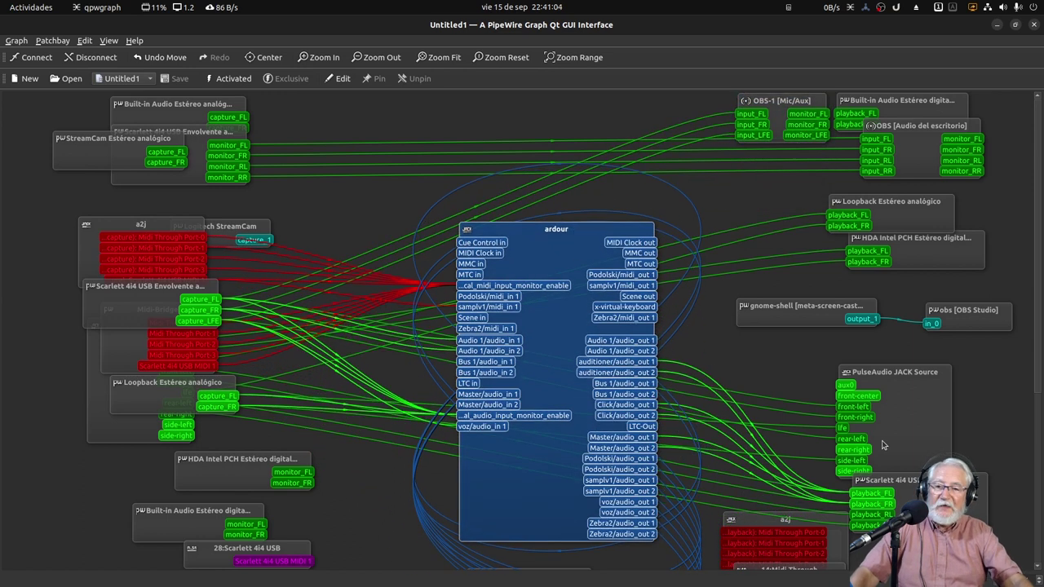
# Move the Scarlett 4i4 playback node clear of its neighbours and place PulseAudio JACK Source below OBS-1 [Mic/Aux]
pyautogui.moveTo(933, 492); pyautogui.dragTo(956, 416)
pyautogui.moveTo(898, 373); pyautogui.dragTo(810, 157)
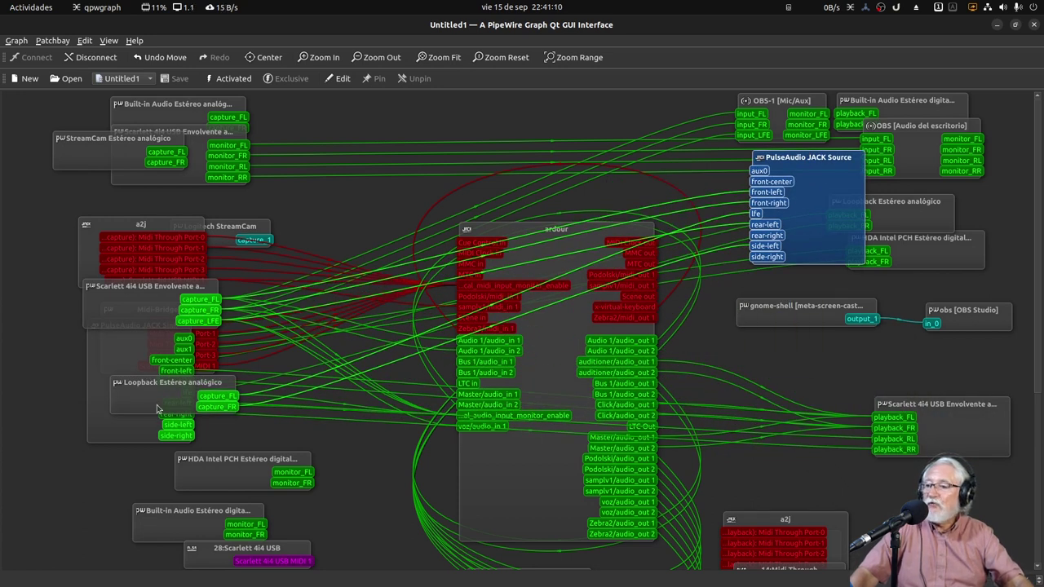
pyautogui.moveTo(827, 203); pyautogui.dragTo(857, 231)
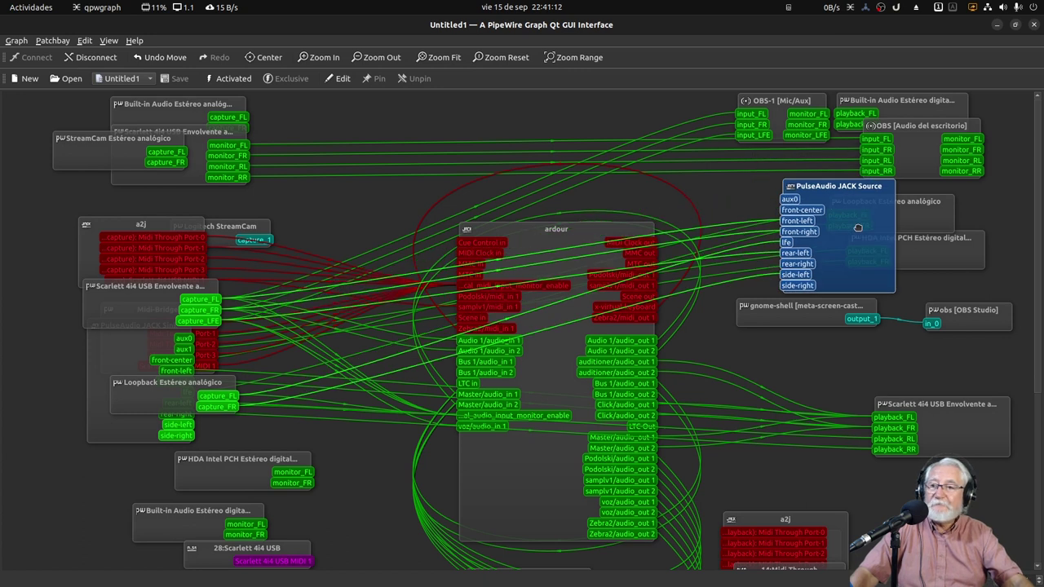
# Spread out the source nodes: Scarlett 4i4 capture below StreamCam, PulseAudio JACK Sink beneath it, and Loopback Estéreo analógico capture below Midi-Bridge
pyautogui.moveTo(118, 305); pyautogui.dragTo(102, 217)
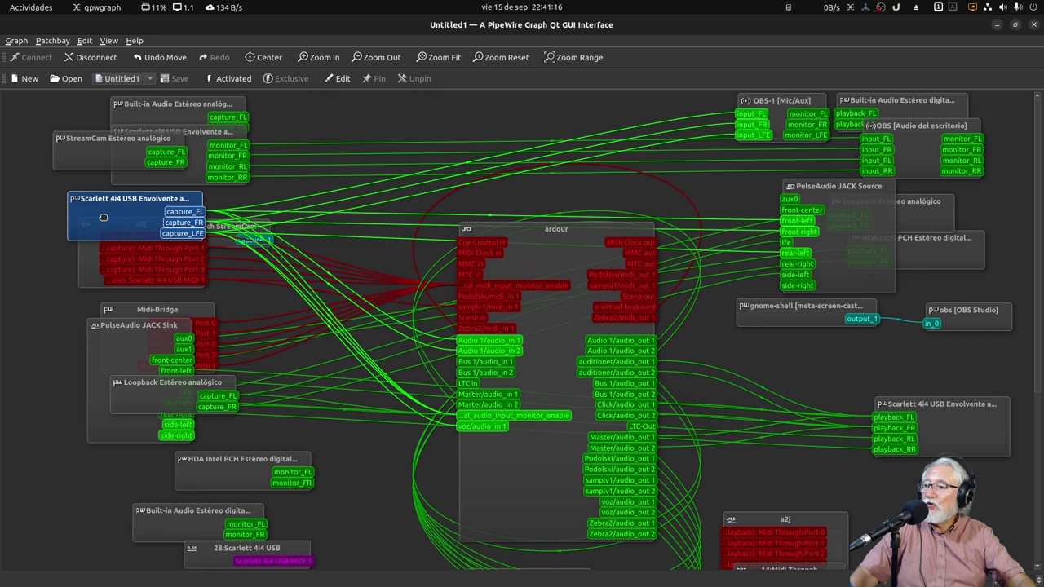
pyautogui.moveTo(108, 352); pyautogui.dragTo(34, 327)
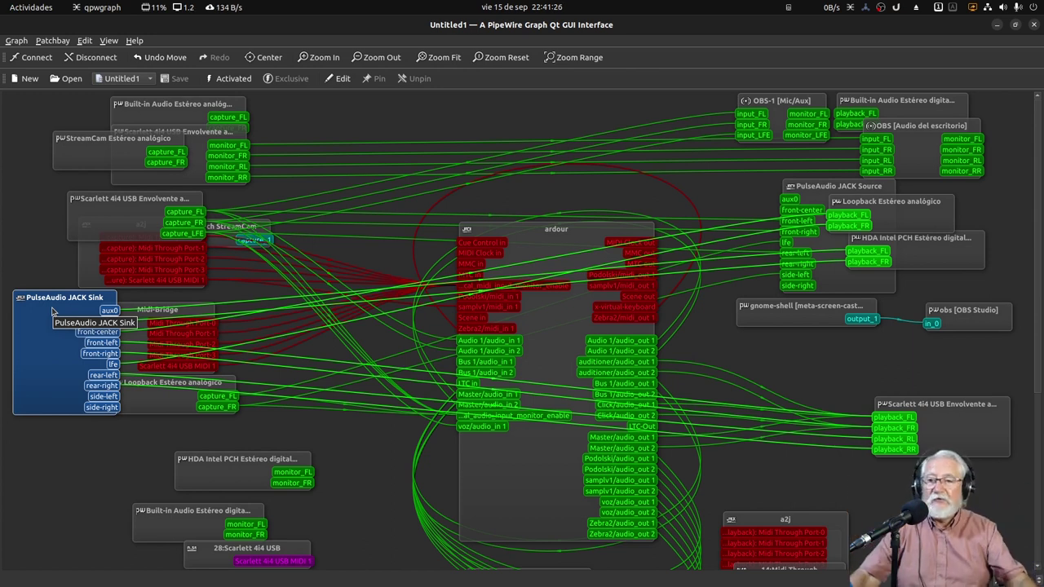
pyautogui.moveTo(51, 311); pyautogui.dragTo(44, 314)
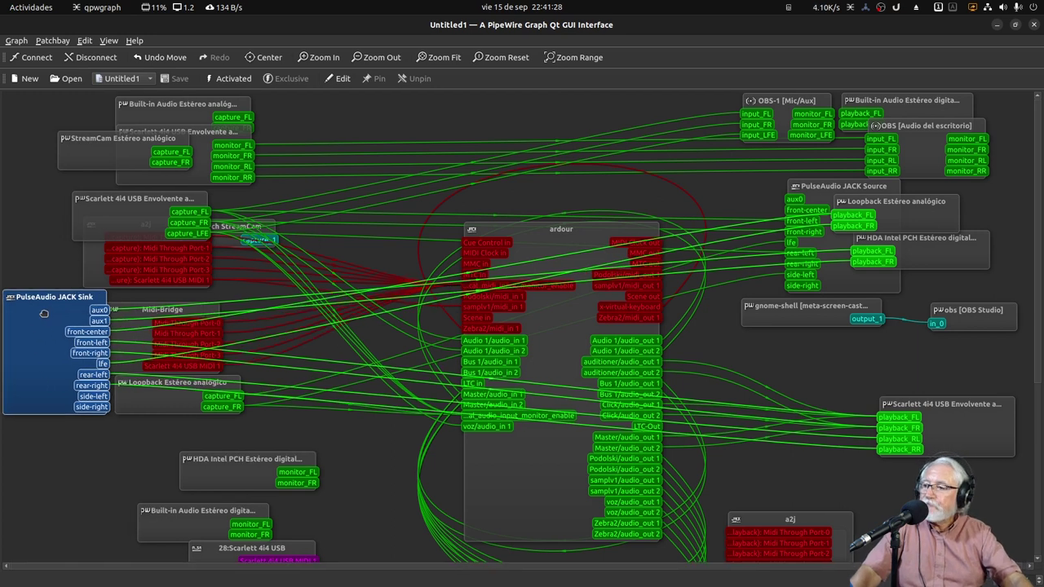
pyautogui.moveTo(130, 398); pyautogui.dragTo(81, 441)
pyautogui.moveTo(44, 320); pyautogui.dragTo(60, 260)
# Move the Loopback Estéreo analógico playback node up below OBS [Audio del escritorio] and disconnect its ports
pyautogui.moveTo(912, 215); pyautogui.dragTo(916, 191)
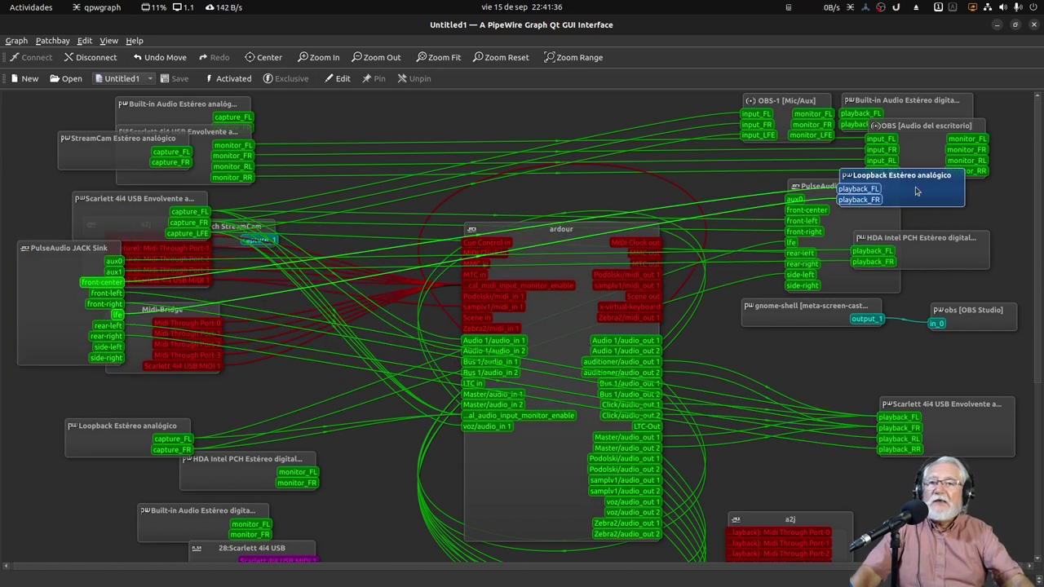
pyautogui.rightClick(912, 193)
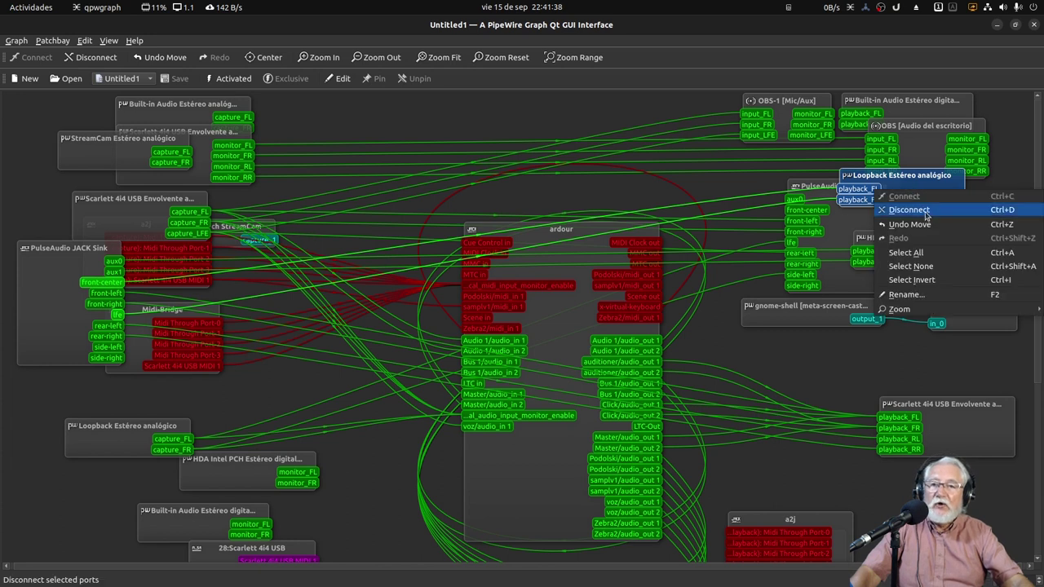
pyautogui.click(926, 214)
# Disconnect the HDA Intel PCH Estéreo digital playback node and move it away from PulseAudio JACK Source
pyautogui.moveTo(940, 253); pyautogui.dragTo(922, 251)
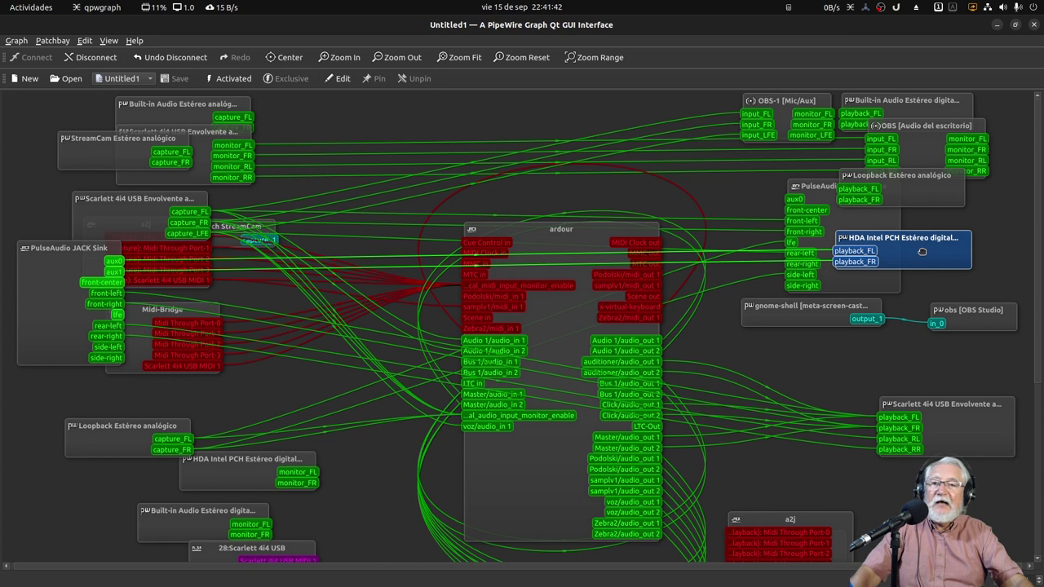
pyautogui.moveTo(922, 251); pyautogui.dragTo(922, 251)
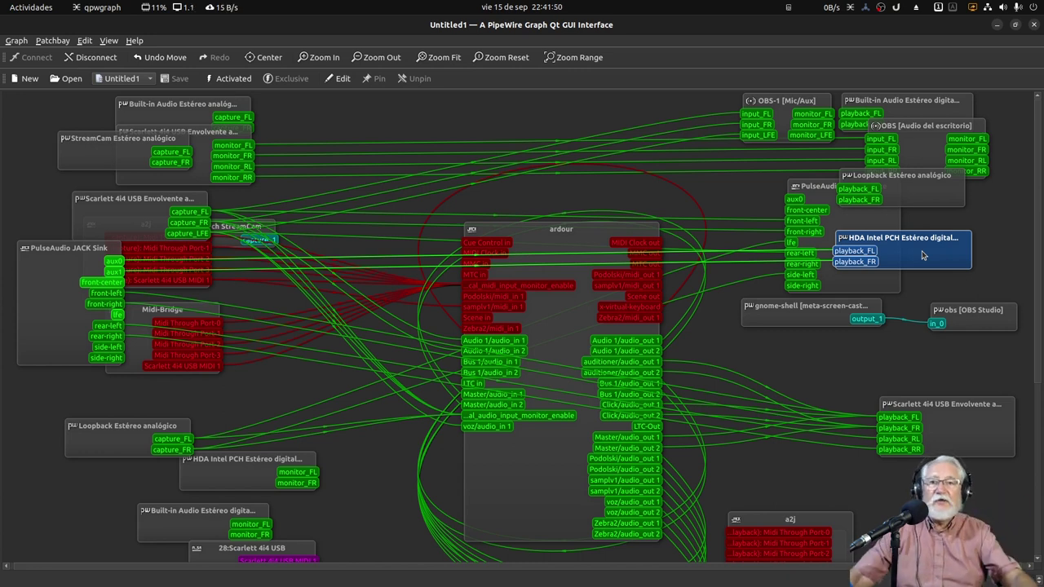
pyautogui.rightClick(923, 256)
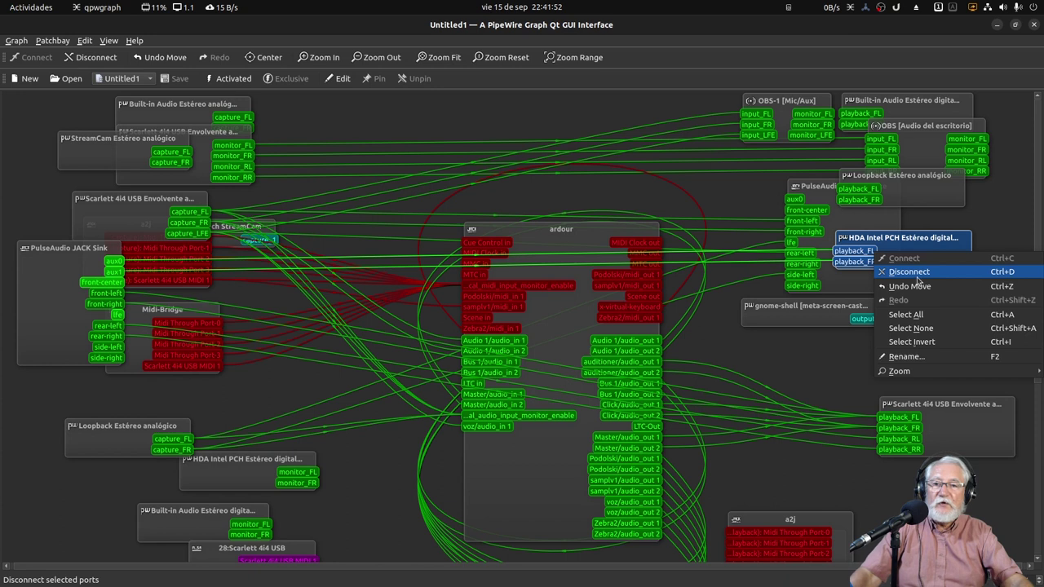
pyautogui.click(917, 277)
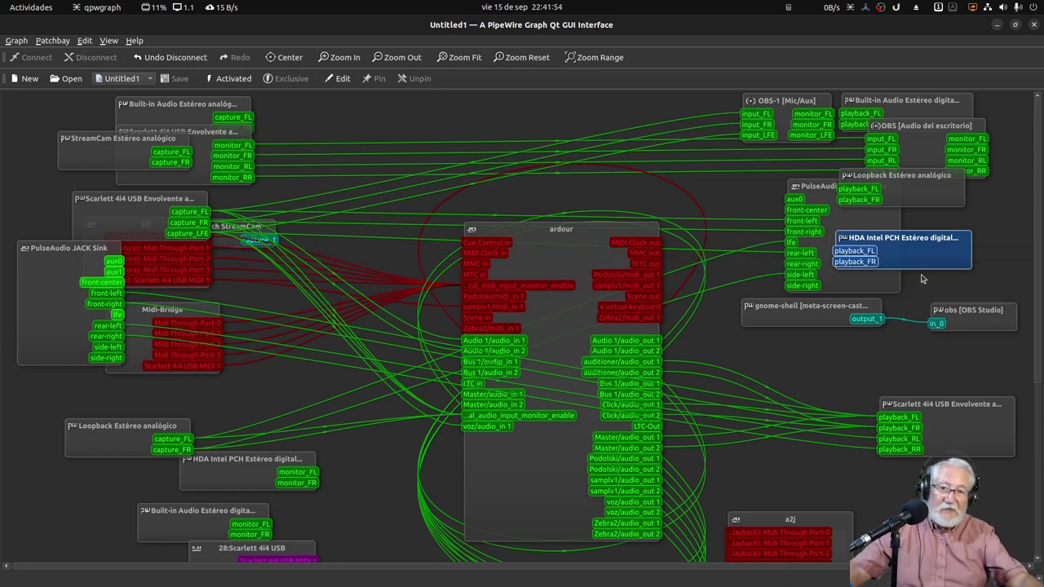
pyautogui.moveTo(909, 247); pyautogui.dragTo(957, 242)
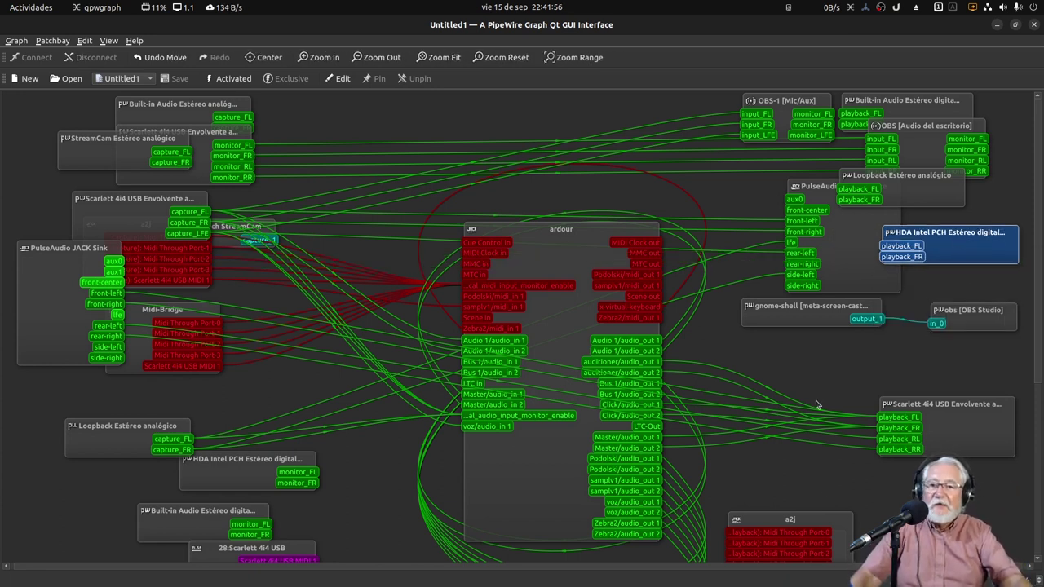
# Raise the Scarlett 4i4 playback node toward the obs node and reposition the ardour node between the sources and playback nodes
pyautogui.moveTo(925, 405); pyautogui.dragTo(934, 377)
pyautogui.scroll(-2, 338, 462)
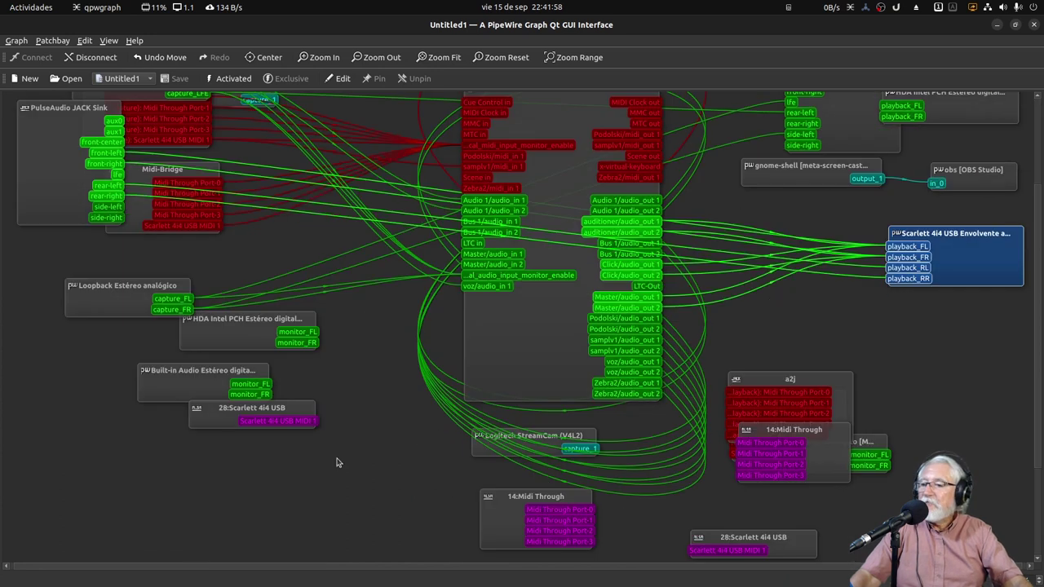
pyautogui.scroll(1, 337, 463)
pyautogui.scroll(1, 337, 463)
pyautogui.moveTo(559, 245); pyautogui.dragTo(483, 181)
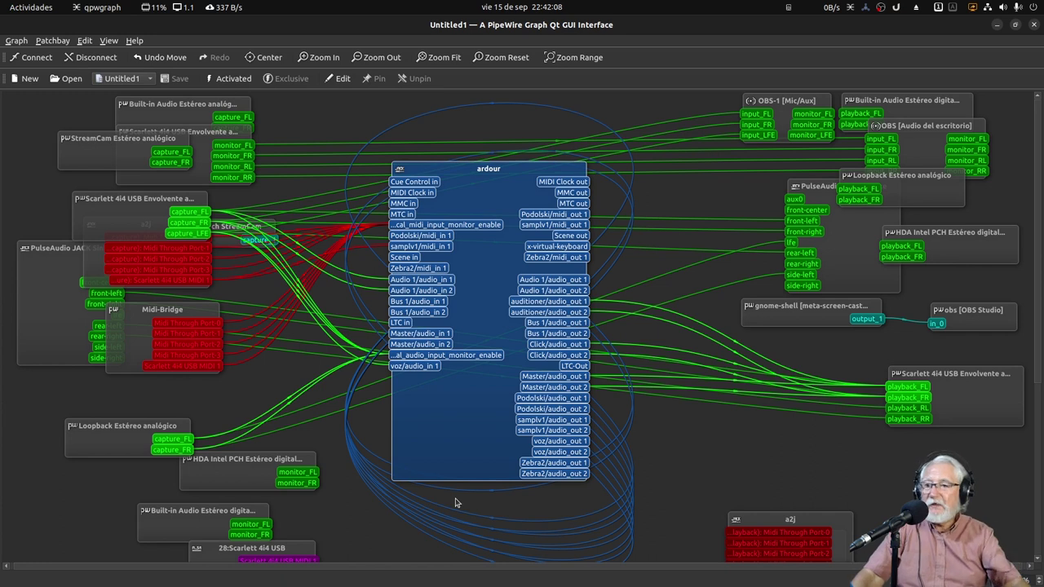
pyautogui.moveTo(461, 176); pyautogui.dragTo(513, 235)
# Move the Loopback Estéreo analógico capture node clear of the HDA Intel PCH node and disconnect its ports
pyautogui.moveTo(97, 428); pyautogui.dragTo(74, 399)
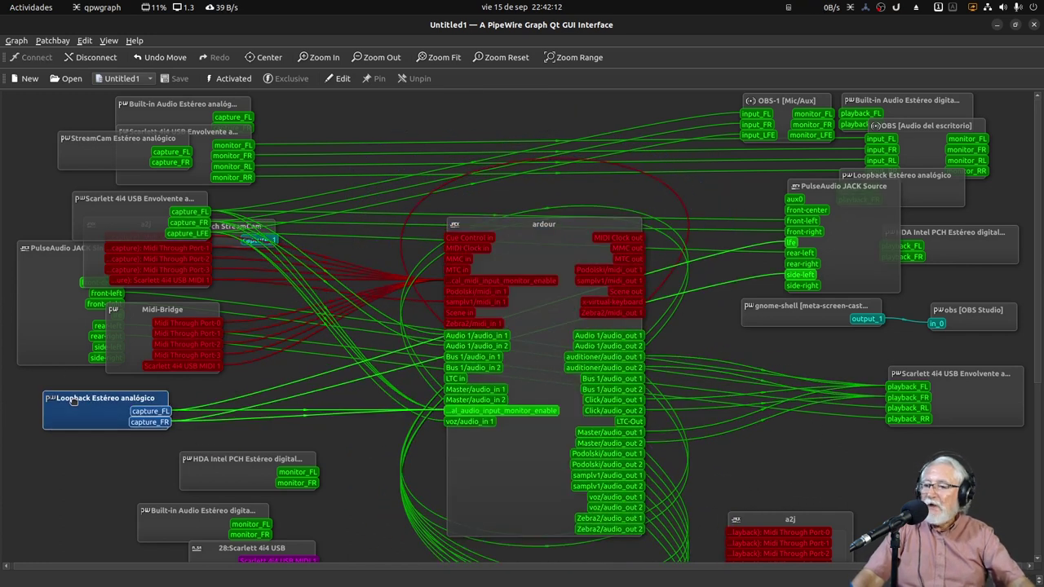
pyautogui.rightClick(82, 415)
pyautogui.click(98, 436)
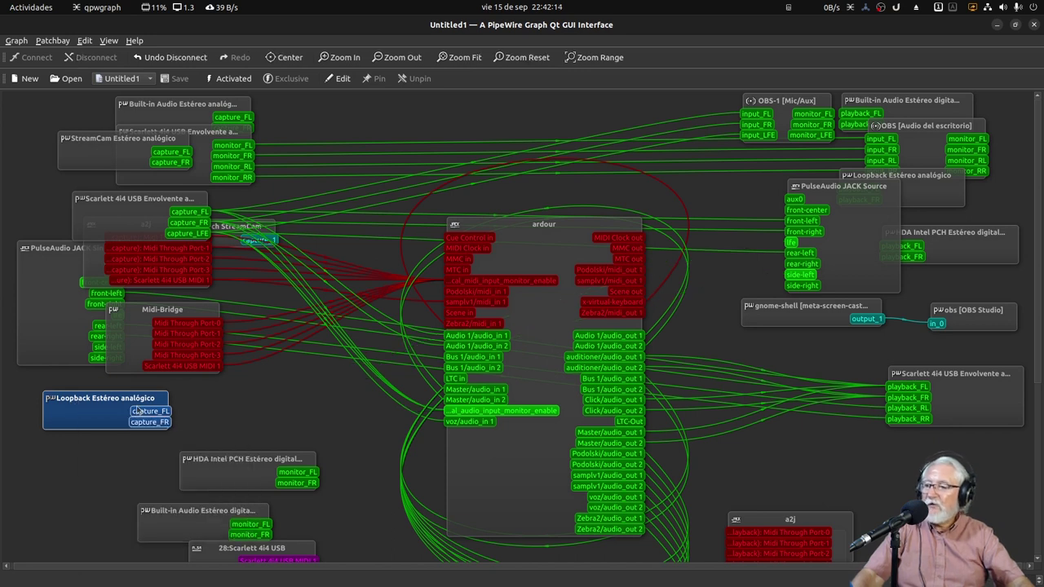
# Rearrange the Scarlett 4i4 capture, a2j and Midi-Bridge nodes into a column beside the ardour node, so their cables are distinguishable
pyautogui.moveTo(558, 242); pyautogui.dragTo(540, 259)
pyautogui.moveTo(138, 216); pyautogui.dragTo(95, 197)
pyautogui.moveTo(128, 326); pyautogui.dragTo(106, 388)
pyautogui.moveTo(109, 227); pyautogui.dragTo(84, 249)
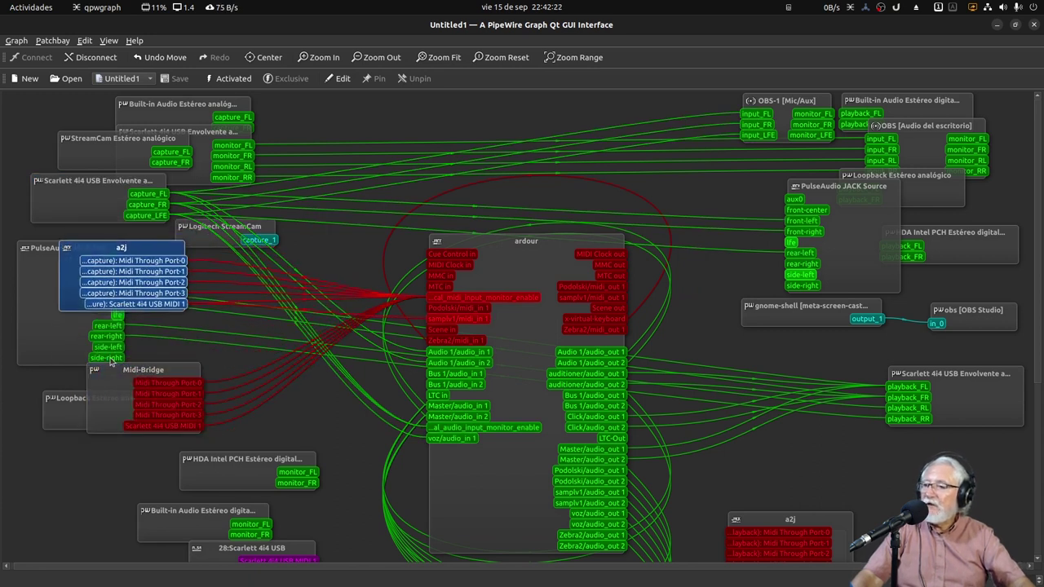
pyautogui.moveTo(129, 385); pyautogui.dragTo(101, 364)
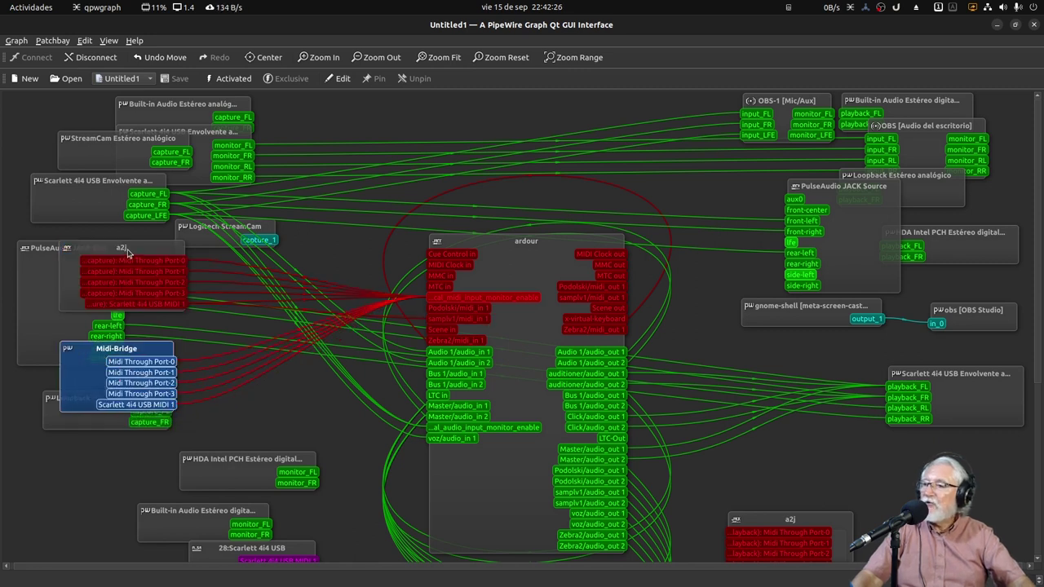
pyautogui.moveTo(106, 365); pyautogui.dragTo(110, 347)
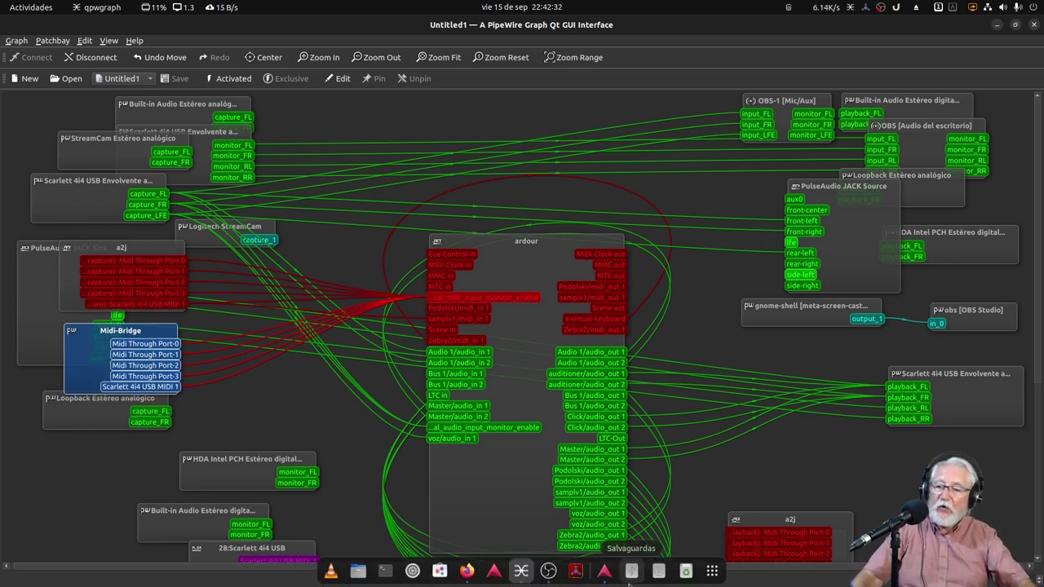
# Switch to Ardour, select the Zebra2 track and view the input connection choices in its mixer strip
pyautogui.click(601, 568)
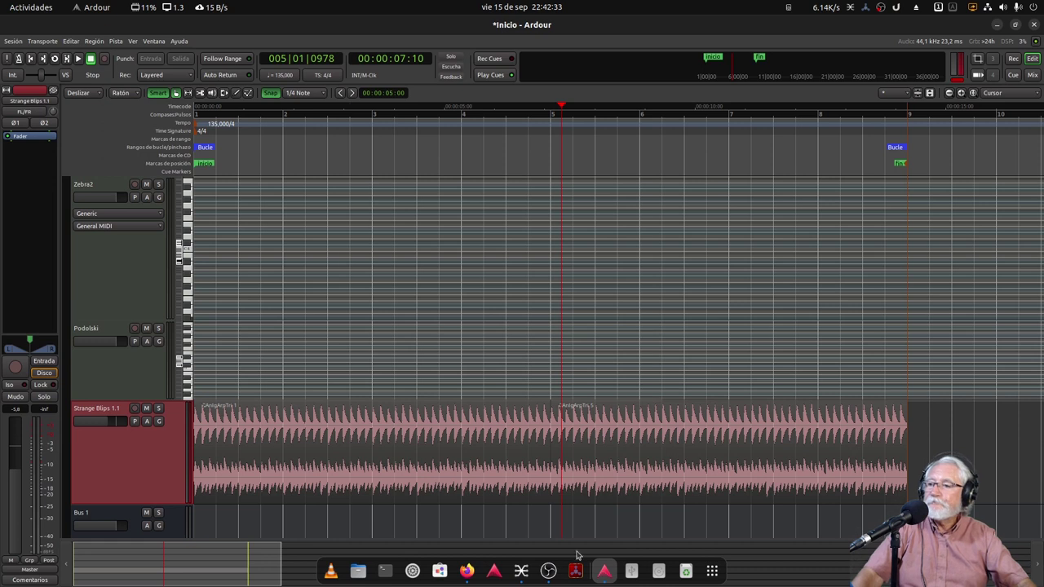
pyautogui.click(107, 270)
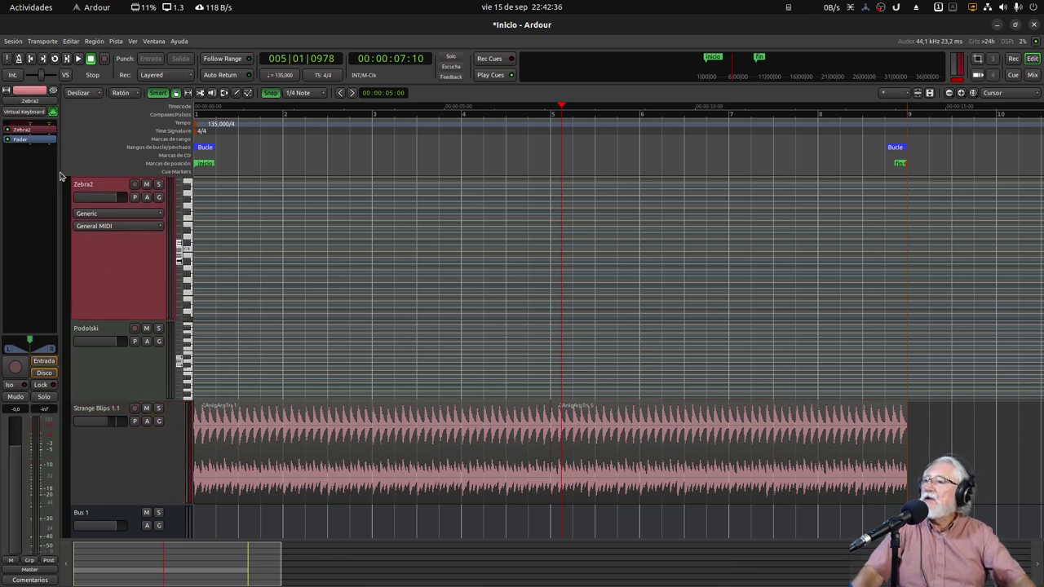
pyautogui.click(25, 113)
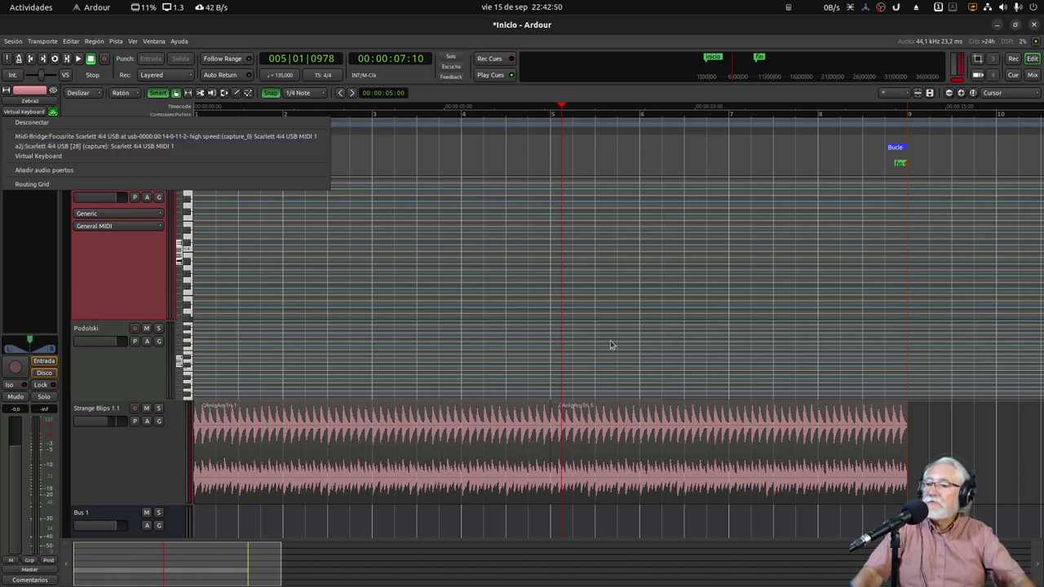
pyautogui.moveTo(575, 581)
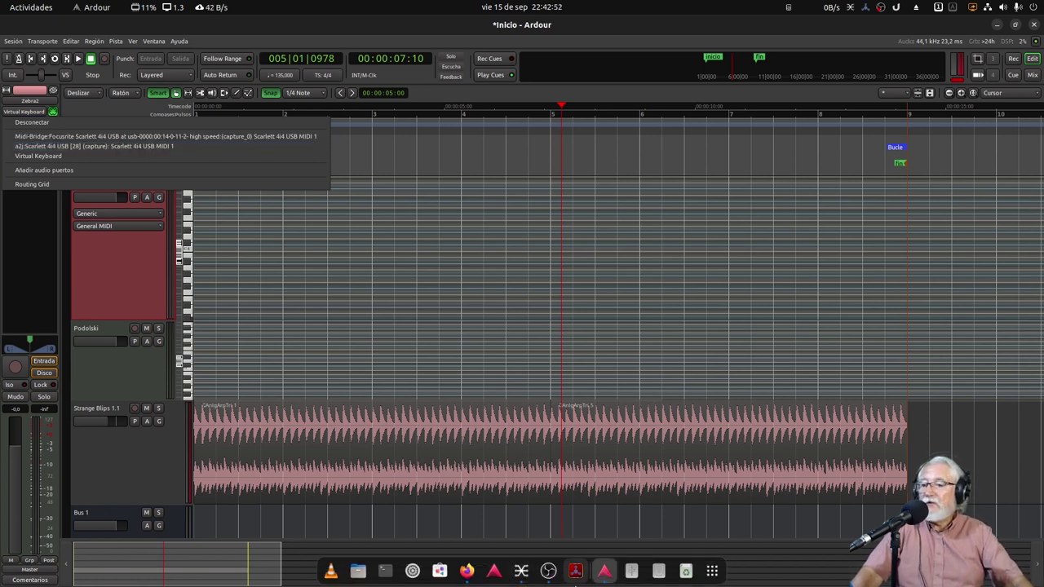
# Return to qpwgraph, place the Scarlett 4i4 capture node over a2j, and move ardour closer to the source nodes
pyautogui.click(526, 574)
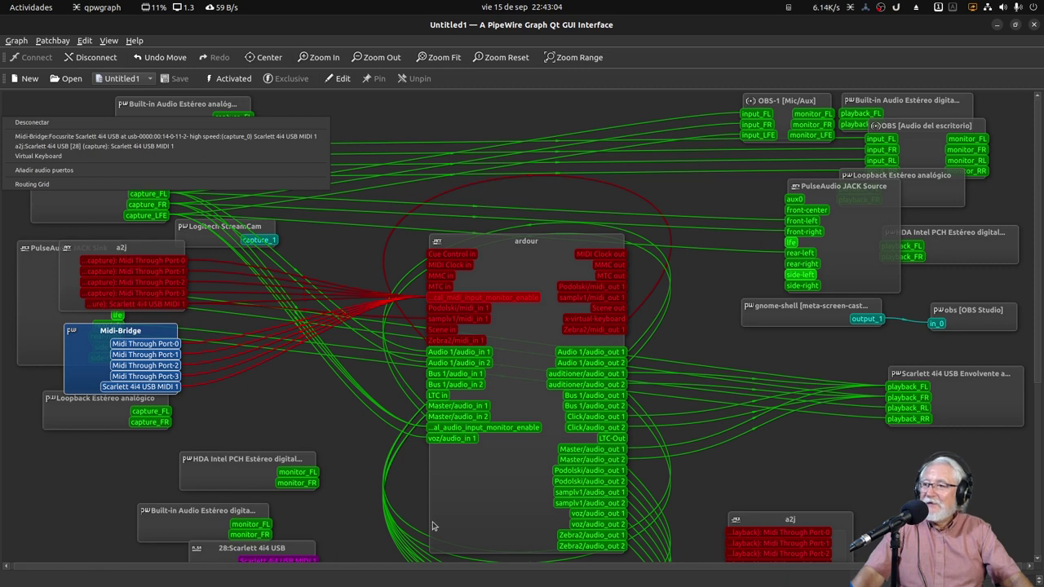
pyautogui.click(85, 192)
pyautogui.moveTo(81, 202); pyautogui.dragTo(73, 275)
pyautogui.moveTo(526, 262); pyautogui.dragTo(483, 185)
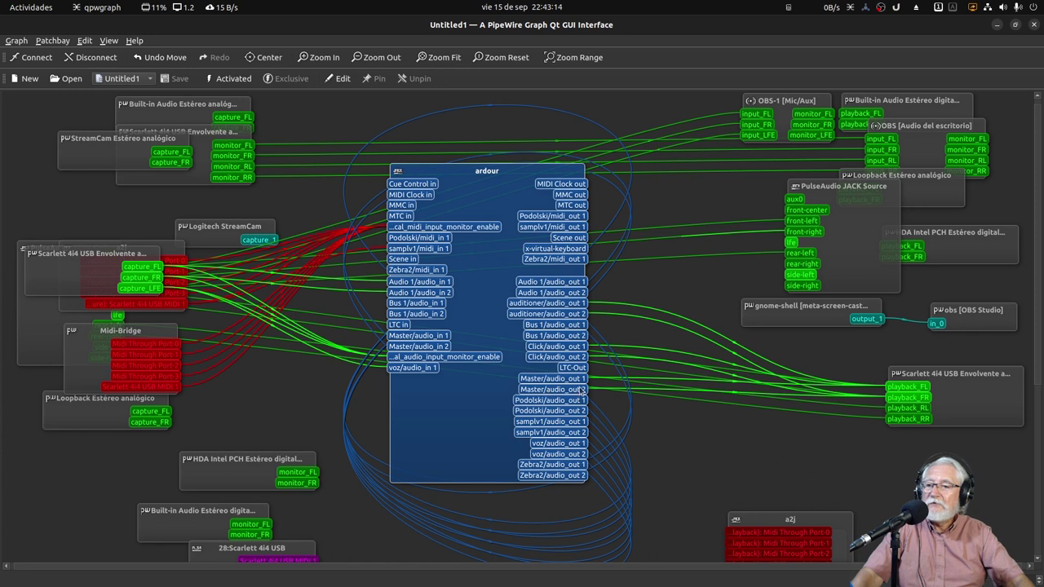
pyautogui.moveTo(515, 183); pyautogui.dragTo(462, 194)
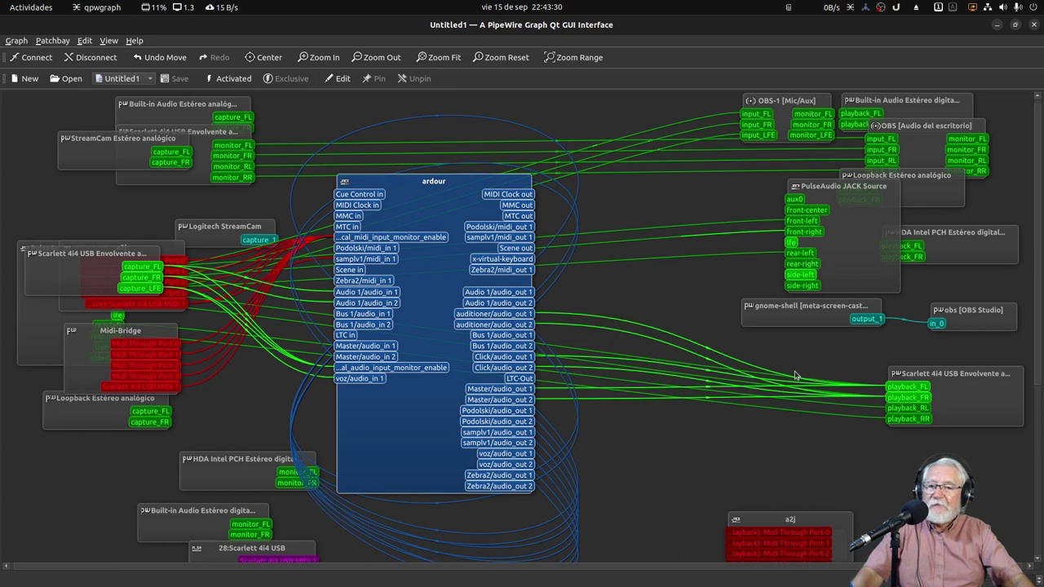
# Shift the ardour node slightly away from the source nodes, then switch to Ardour and open the audio connection manager
pyautogui.moveTo(472, 334); pyautogui.dragTo(482, 347)
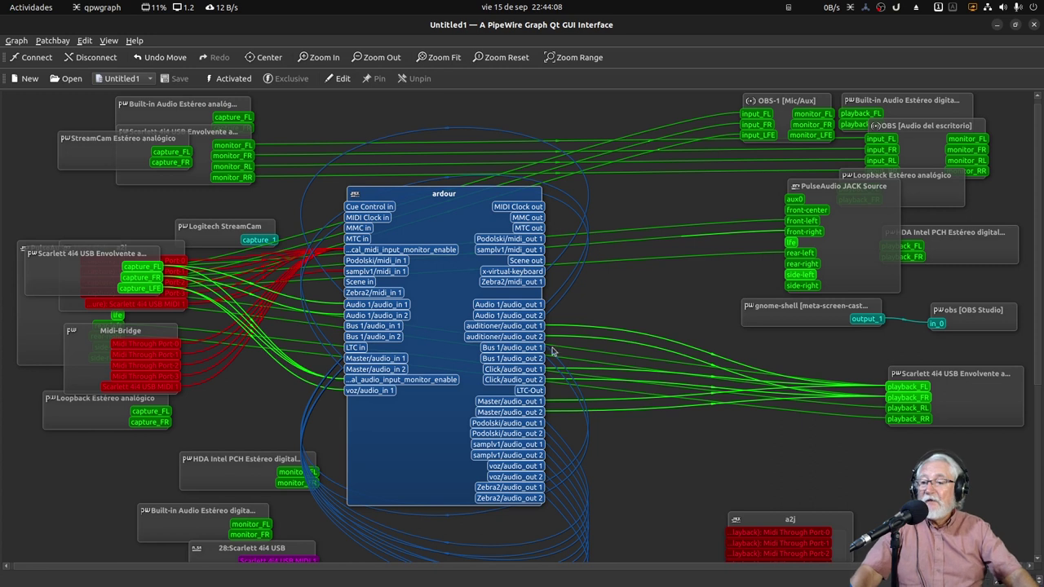
pyautogui.moveTo(759, 585)
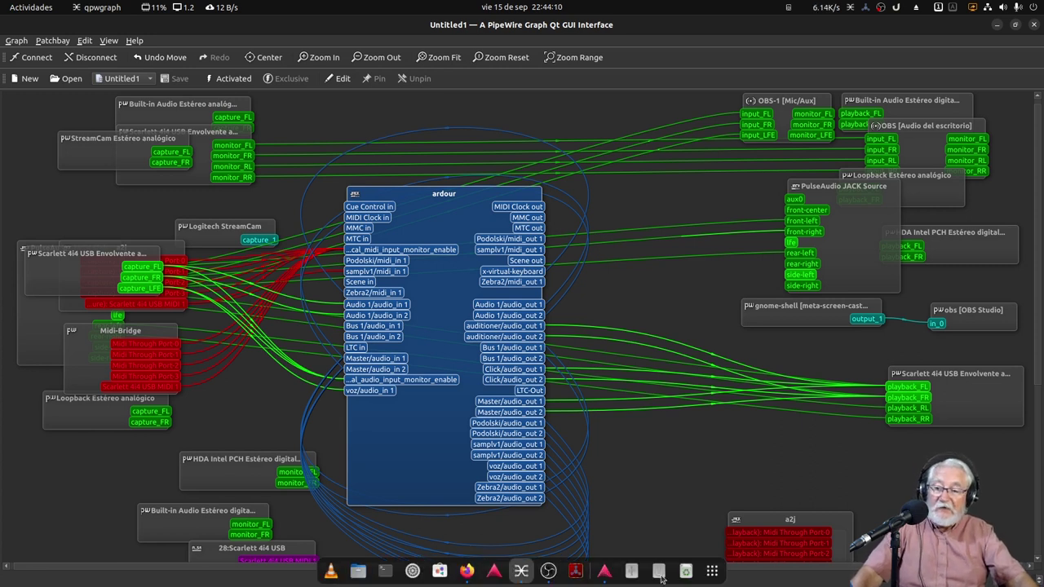
pyautogui.click(604, 570)
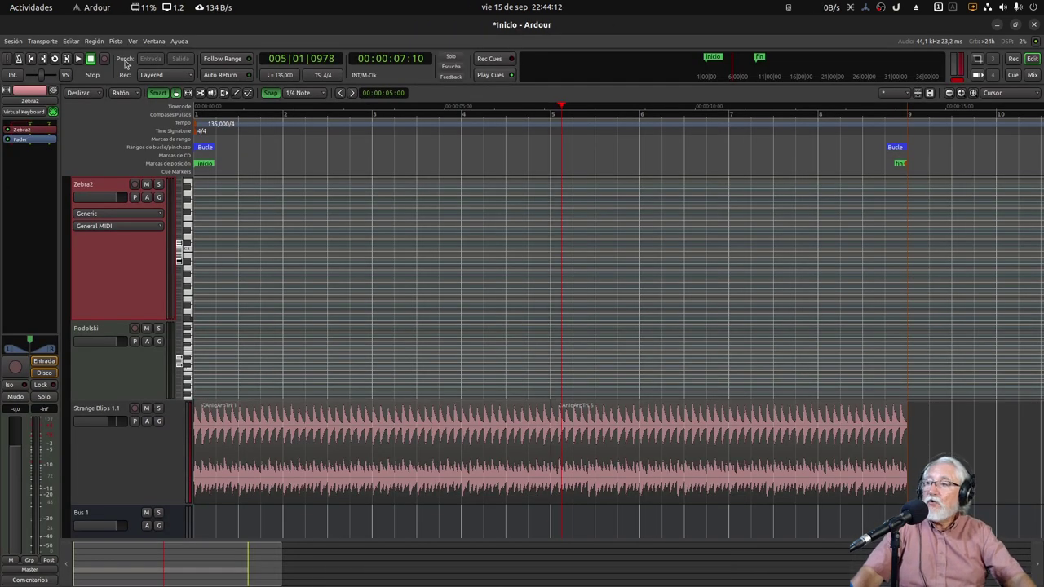
pyautogui.click(151, 42)
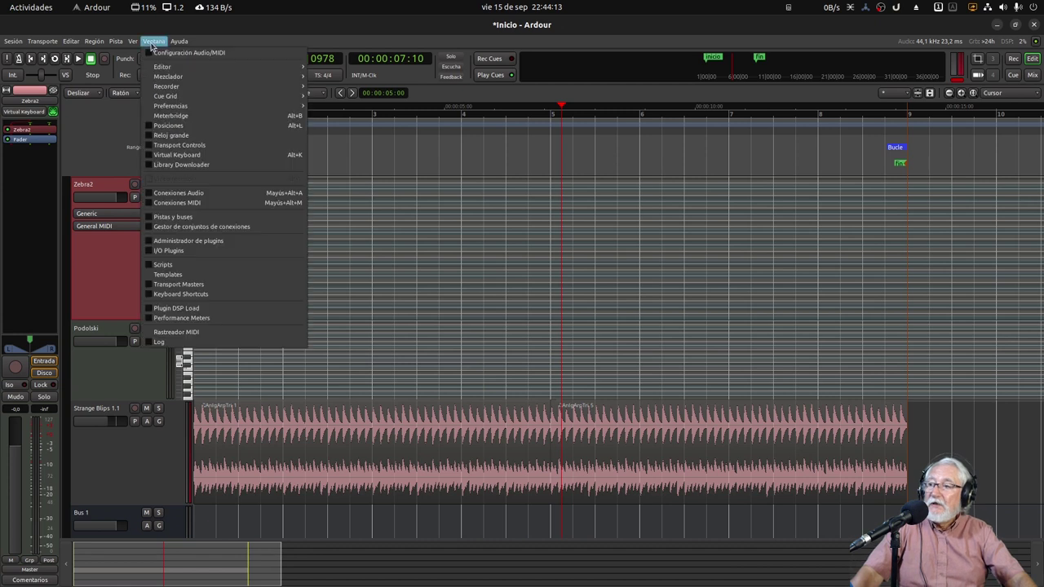
pyautogui.click(158, 196)
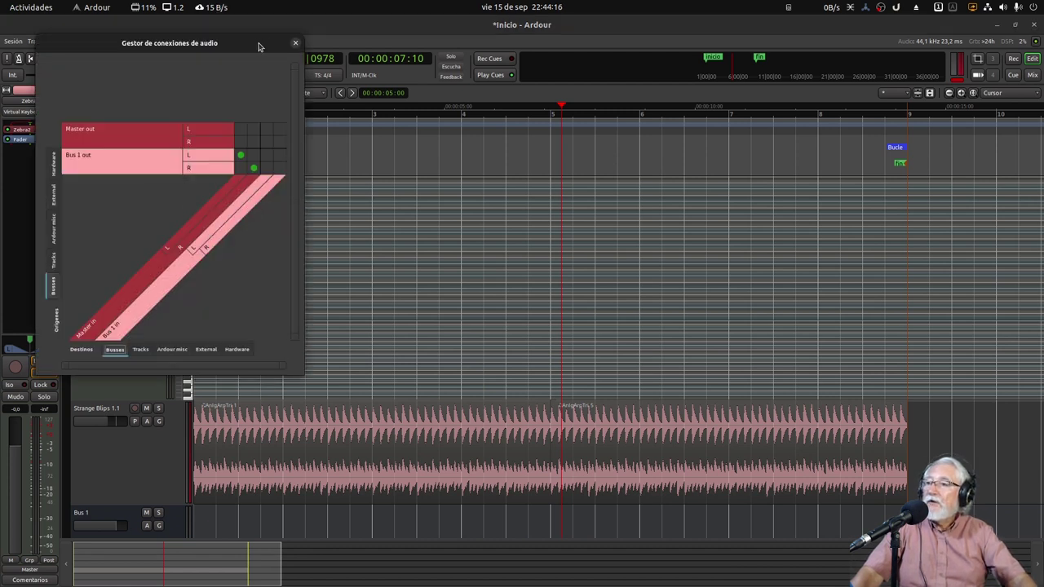
# Widen the audio connection manager and examine how the Hardware and Ardour misc sources connect to the Hardware destinations
pyautogui.click(557, 403)
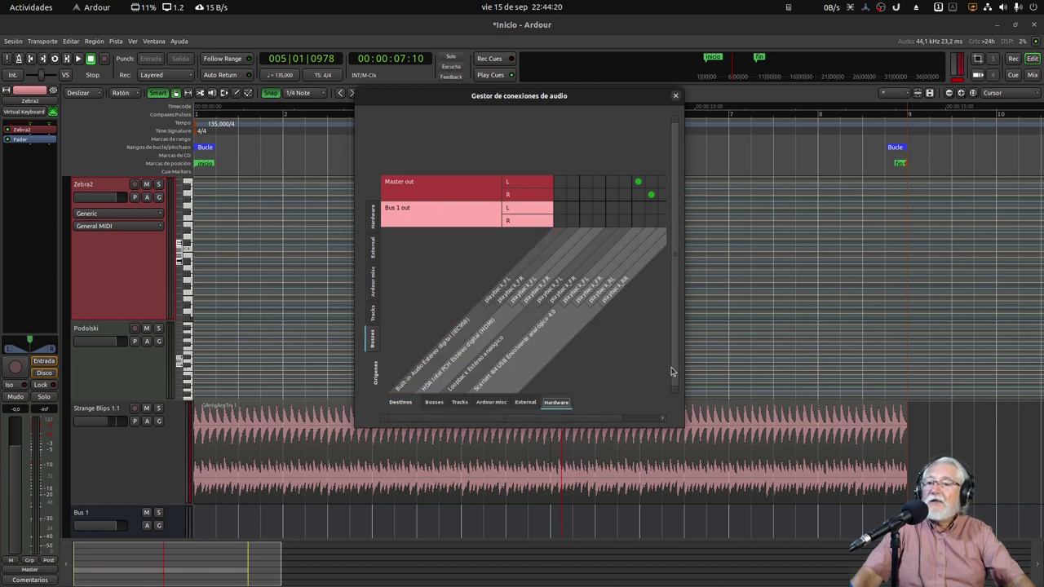
pyautogui.moveTo(684, 359); pyautogui.dragTo(840, 374)
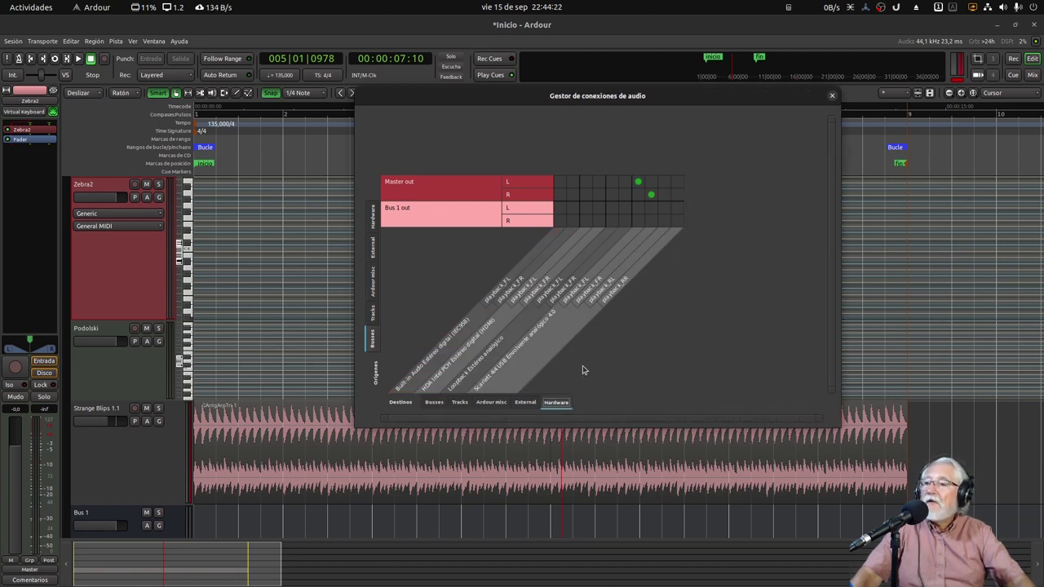
pyautogui.click(374, 219)
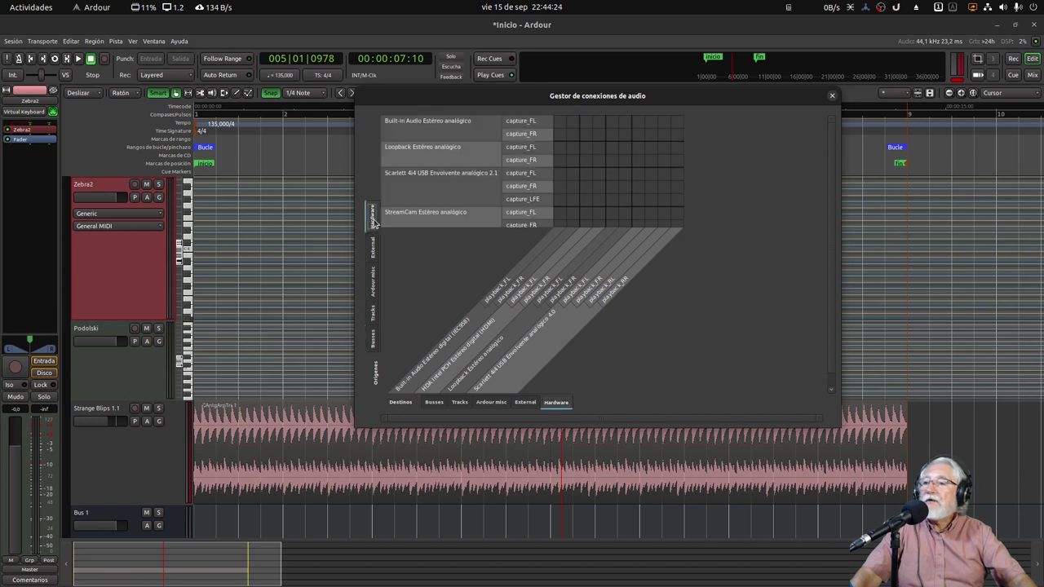
pyautogui.click(373, 285)
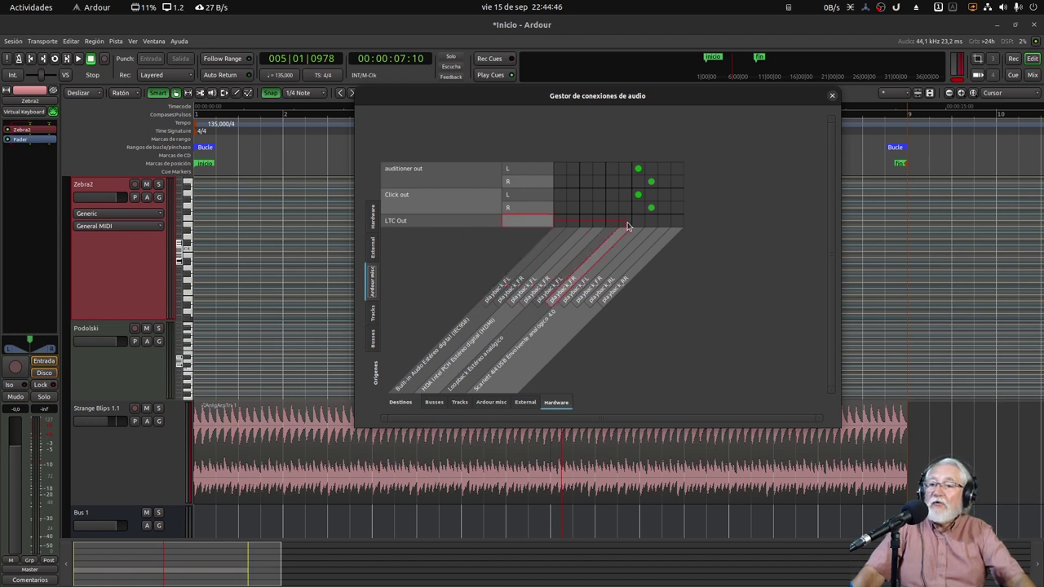
# Return to qpwgraph and select the LTC-Out port on the ardour node to compare its connections
pyautogui.moveTo(575, 580)
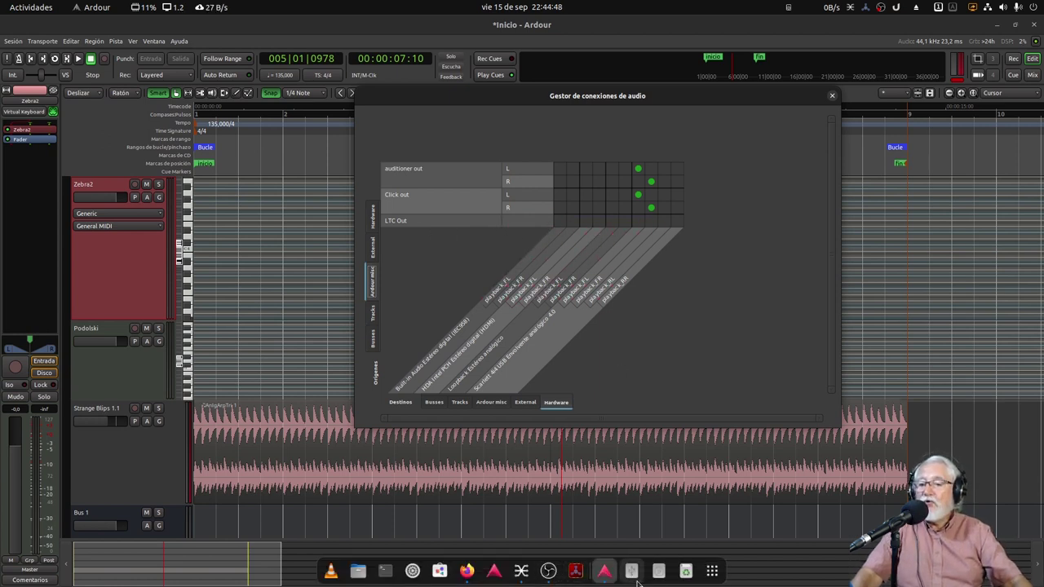
pyautogui.click(522, 574)
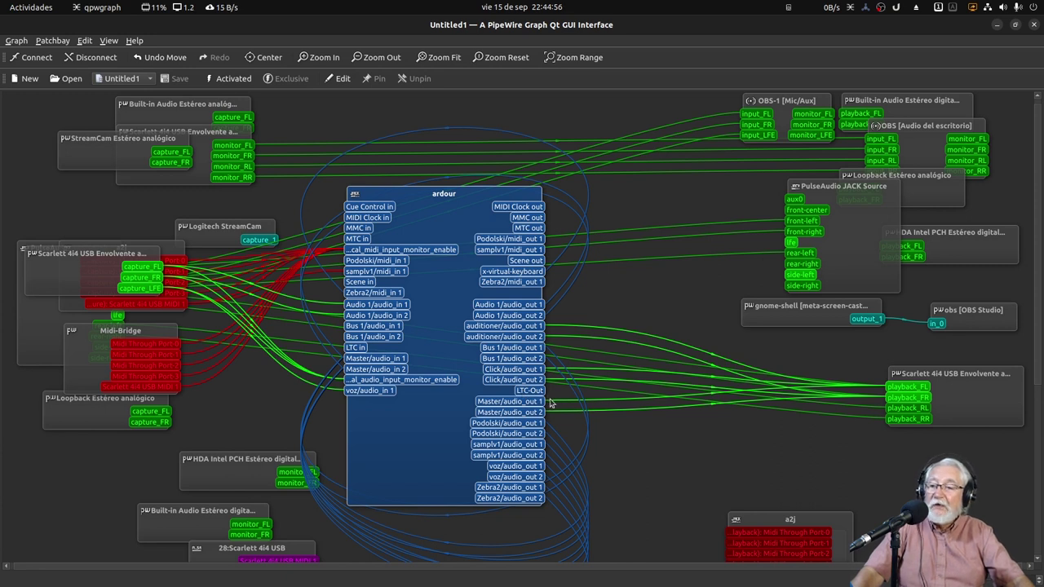
pyautogui.moveTo(543, 393); pyautogui.dragTo(748, 473)
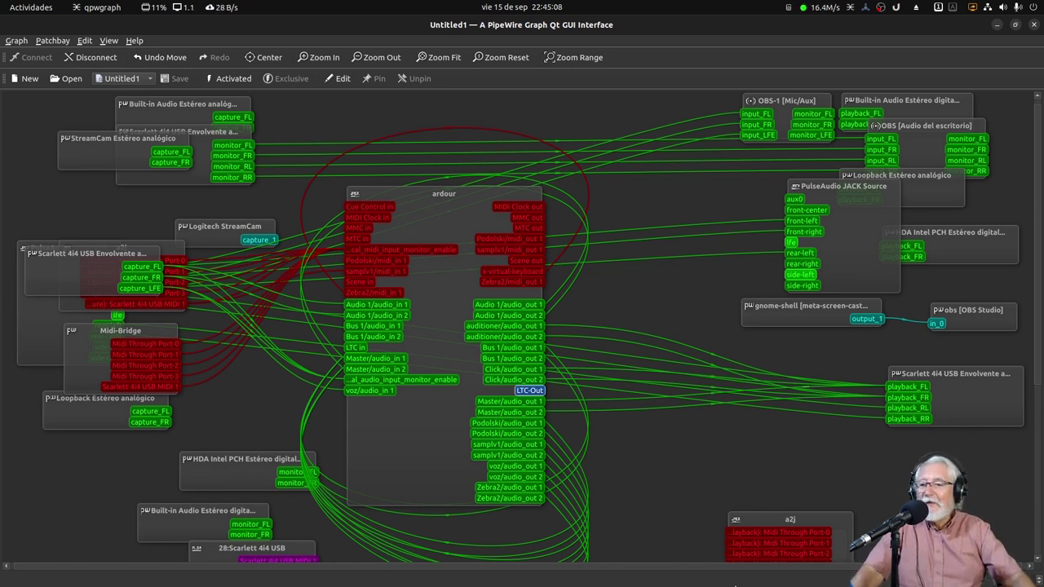
# Switch to Firefox and examine the Catia JACK connection example and the Continuo section of the routing tutorial
pyautogui.click(466, 571)
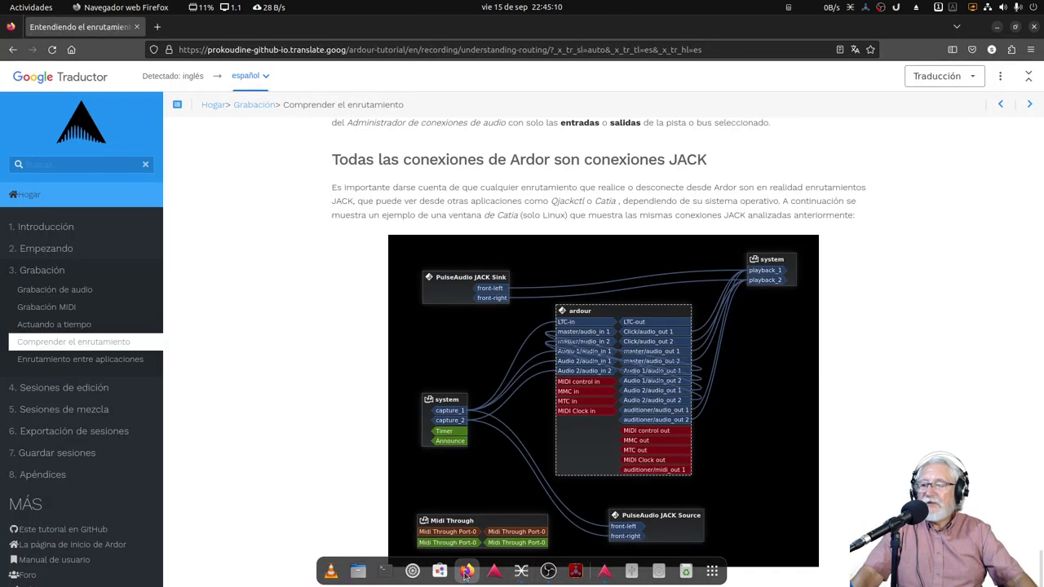
pyautogui.scroll(-3, 435, 412)
pyautogui.scroll(1, 314, 471)
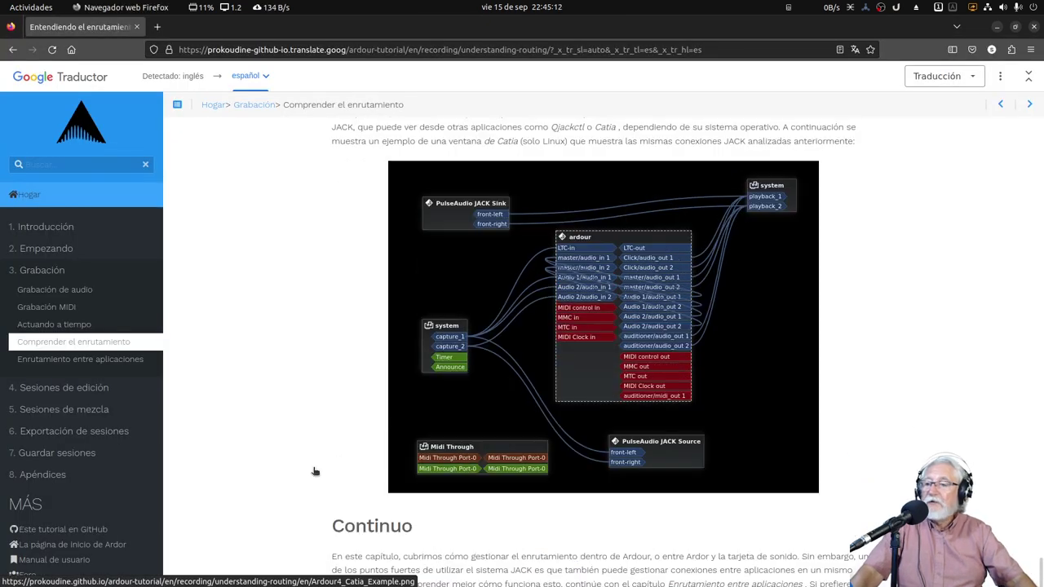
pyautogui.scroll(-2, 315, 466)
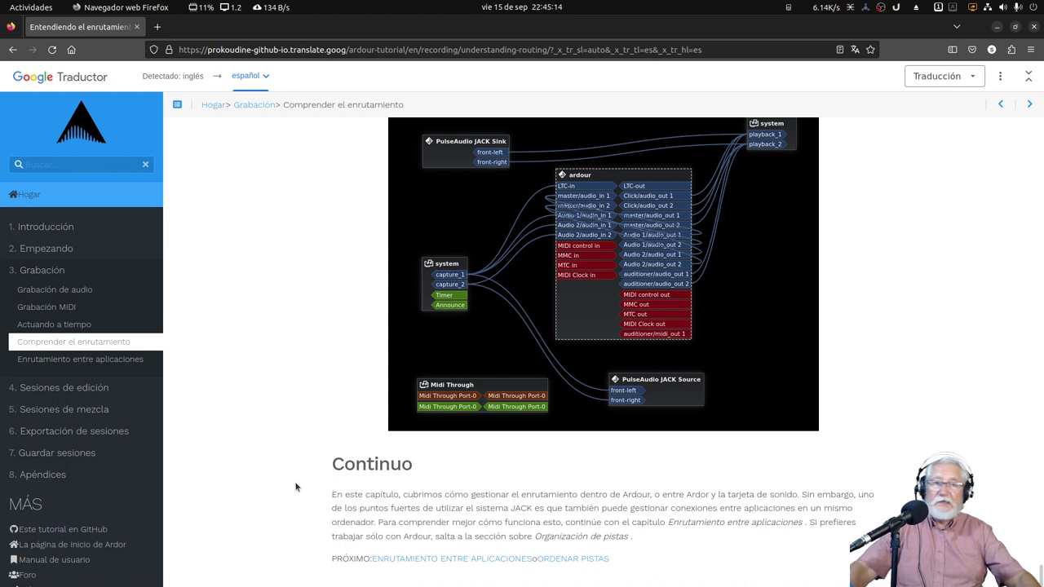